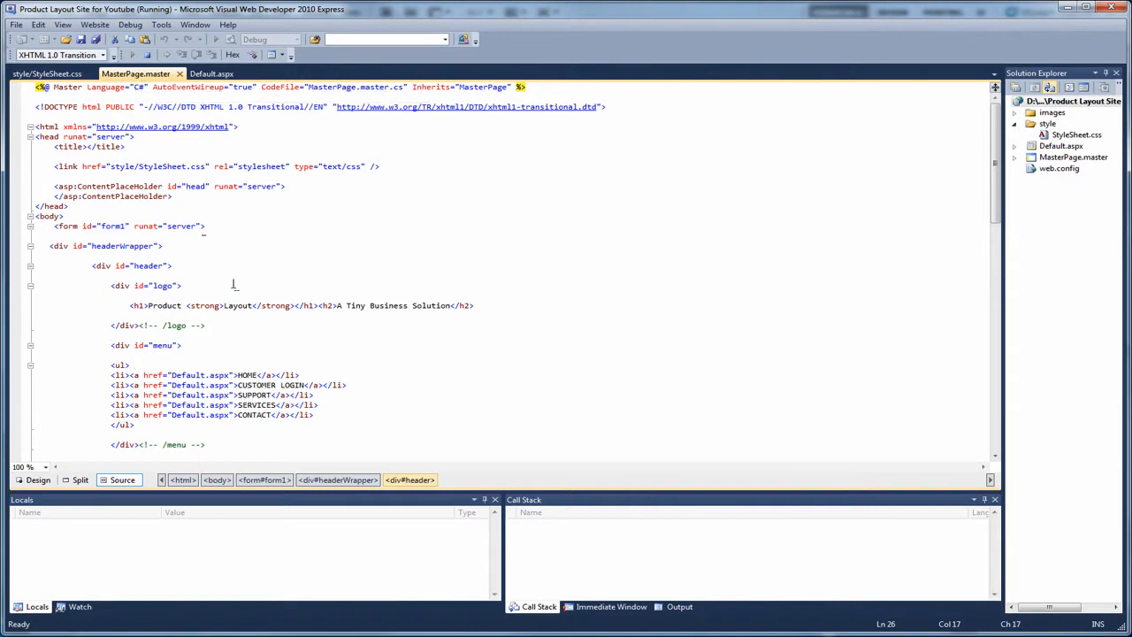
# - Show MasterPage.master in Design view with the insertion point inside div#billBoardContent
pyautogui.click(37, 480)
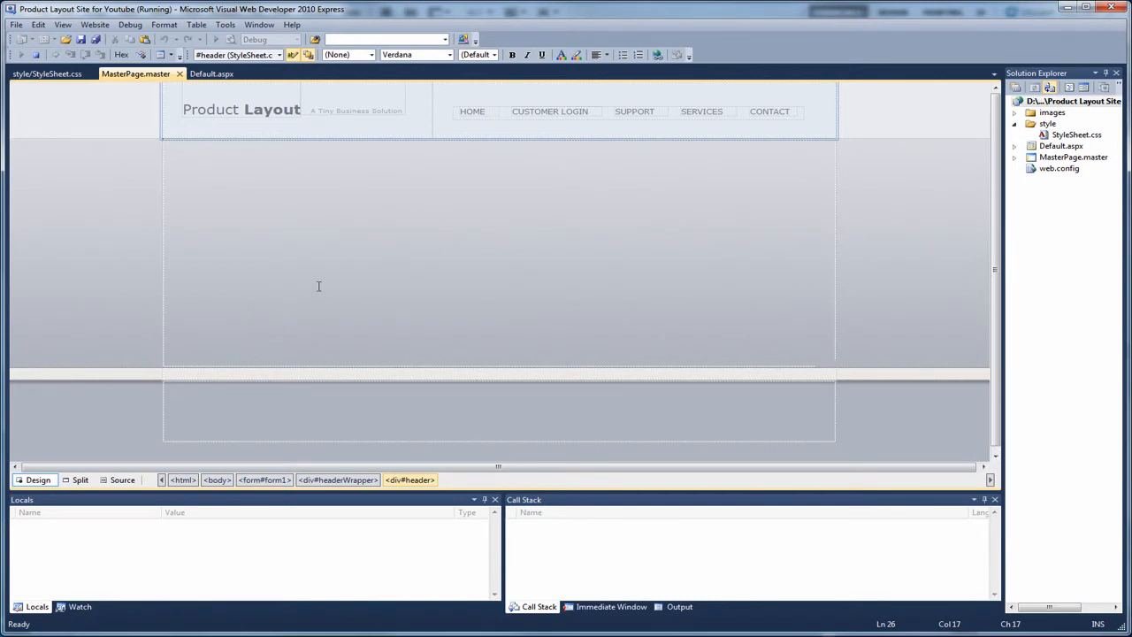
pyautogui.click(176, 159)
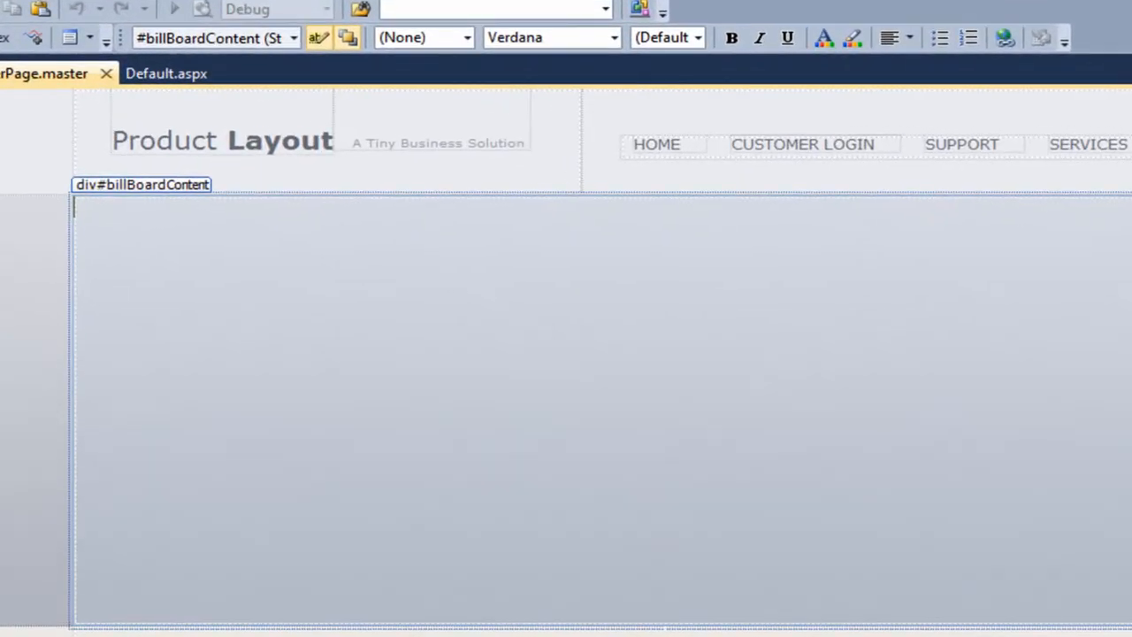
pyautogui.click(102, 209)
# - Paste the h3 Lorem ipsum heading with strong/i tags into billBoardContent in Source view, then check it rendered
pyautogui.hotkey('shift', 'F7')
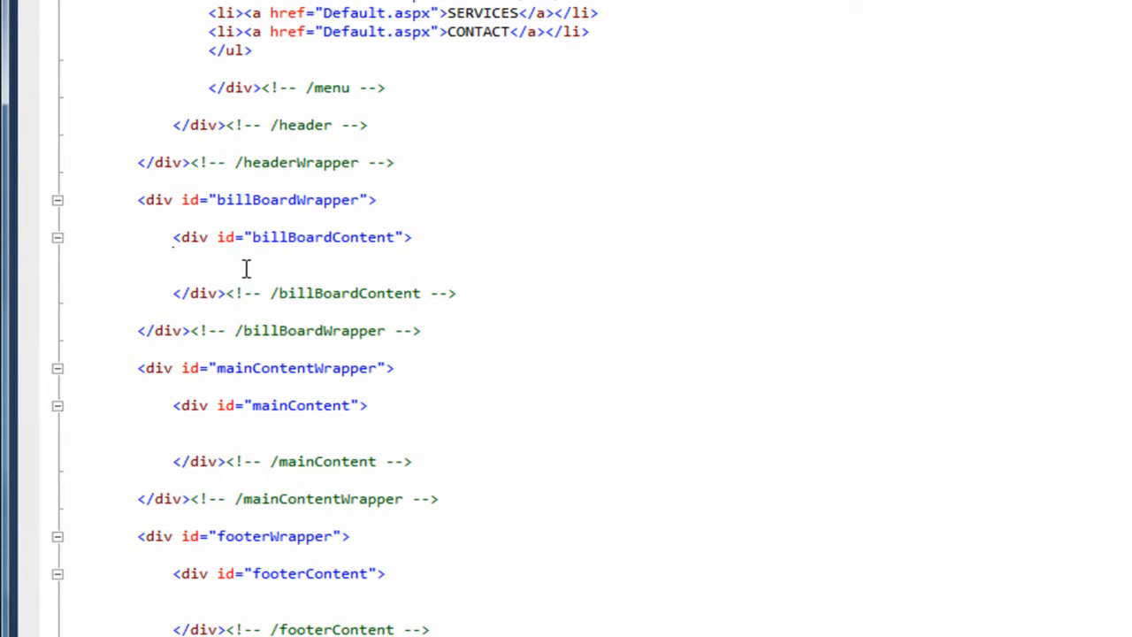
pyautogui.press('Return')
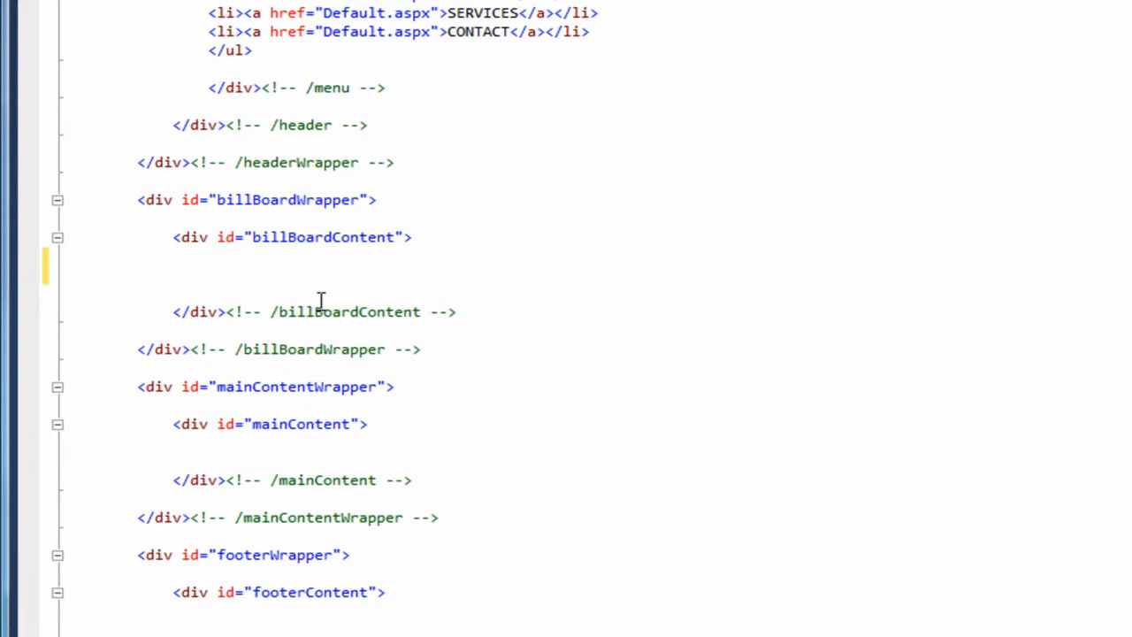
pyautogui.write('<h3>Lorem ipsum dolor sit amet, <strong><i>consectetur adipiscing elit.</i></strong></h3>')
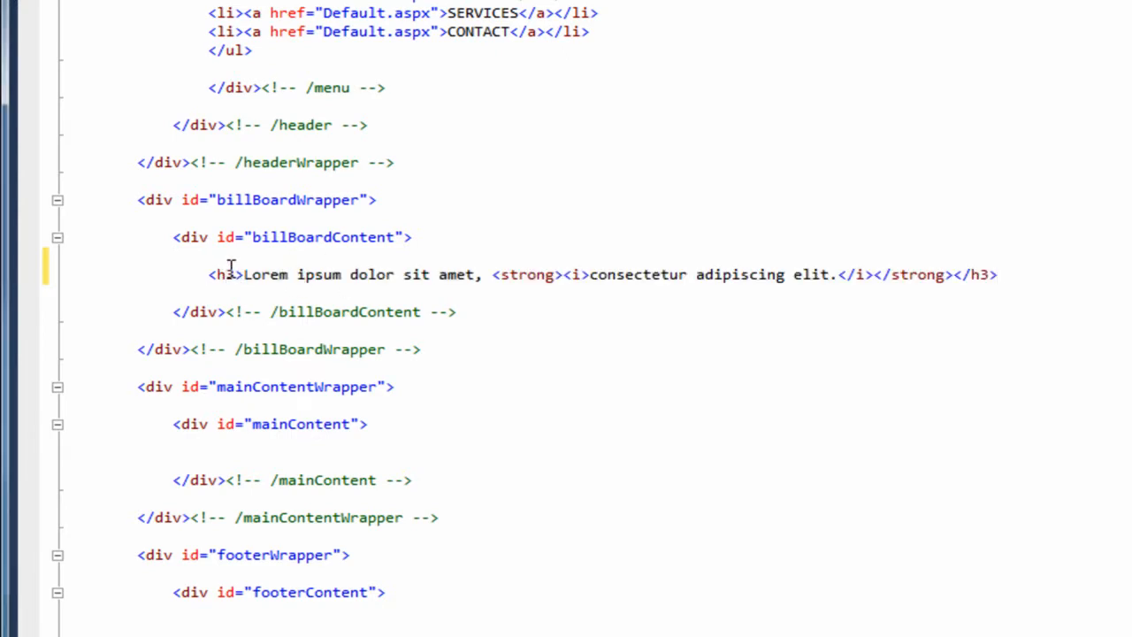
pyautogui.click(485, 274)
pyautogui.hotkey('shift', 'F7')
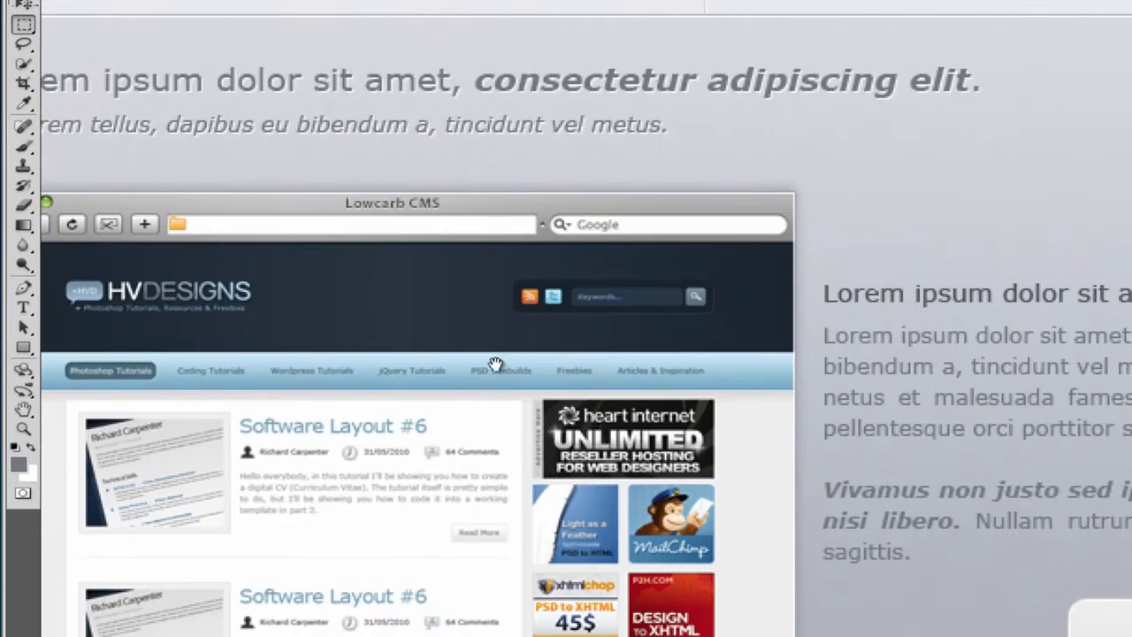
# - Pan the mockup canvas to the billboard headline and italic subline, ending on the Move tool
pyautogui.moveTo(496, 361)
pyautogui.mouseDown()
pyautogui.moveTo(810, 406)
pyautogui.moveTo(759, 414)
pyautogui.mouseUp()
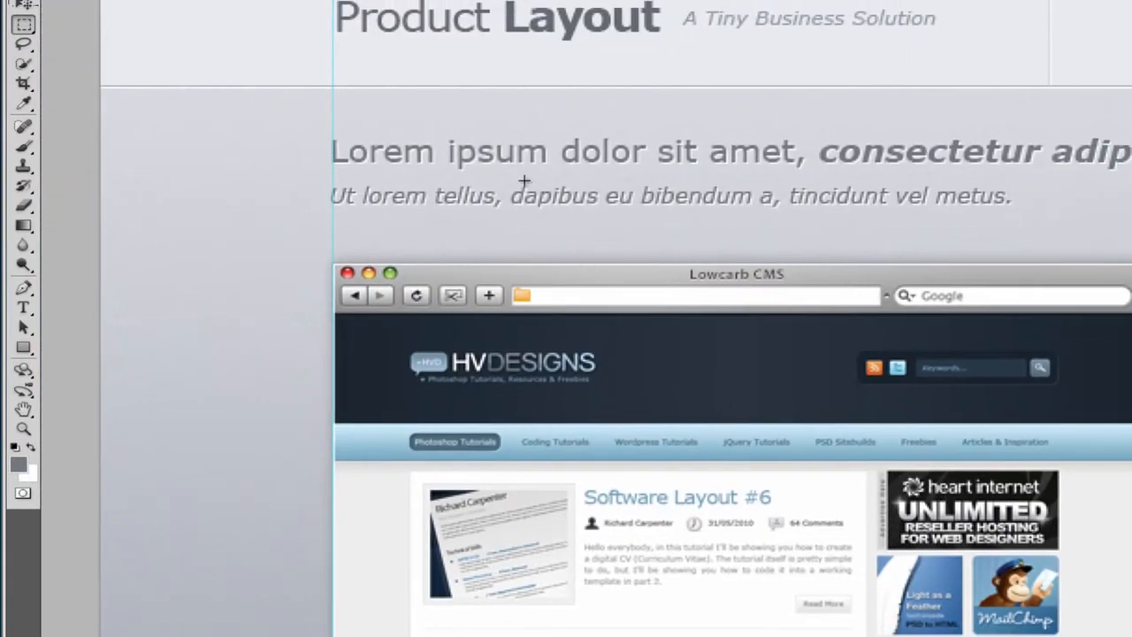
pyautogui.press('v')
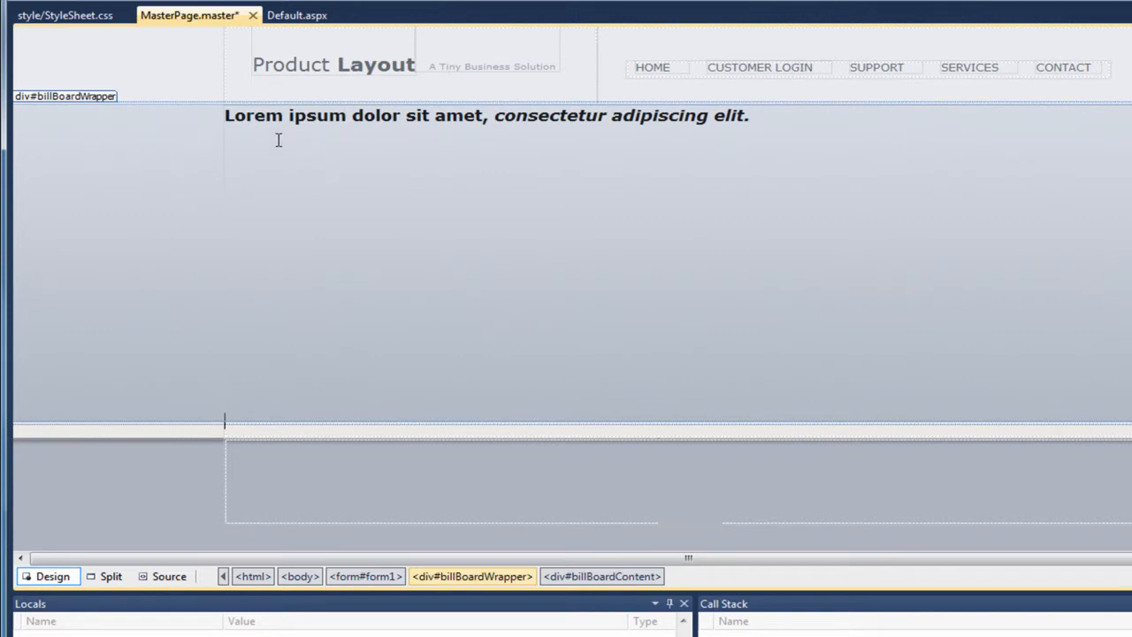
# - Add an h3 rule to StyleSheet.css below h2: Verdana, normal, #7f8489, 16px, margin 20px 0 0 0
pyautogui.click(71, 15)
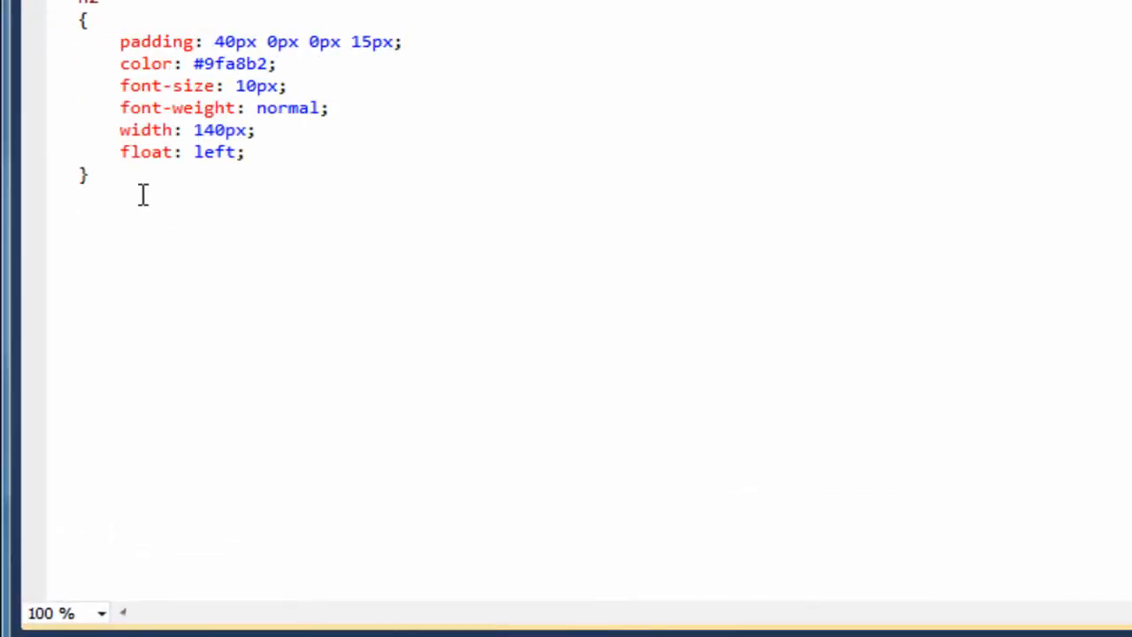
pyautogui.click(155, 404)
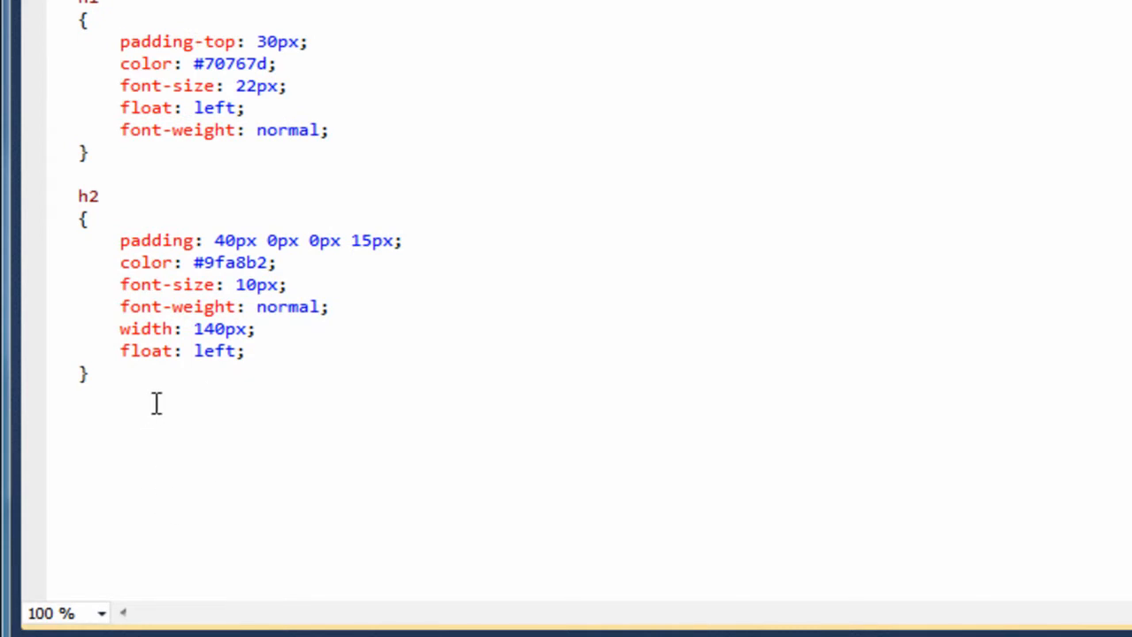
pyautogui.press('Return')
pyautogui.write('h3 {     font-family: Verdana;     font-weight: normal;     color: #7f8489;     font-size: 16px;     margin: 20px 0px 0px 0px; }')
pyautogui.doubleClick(88, 416)
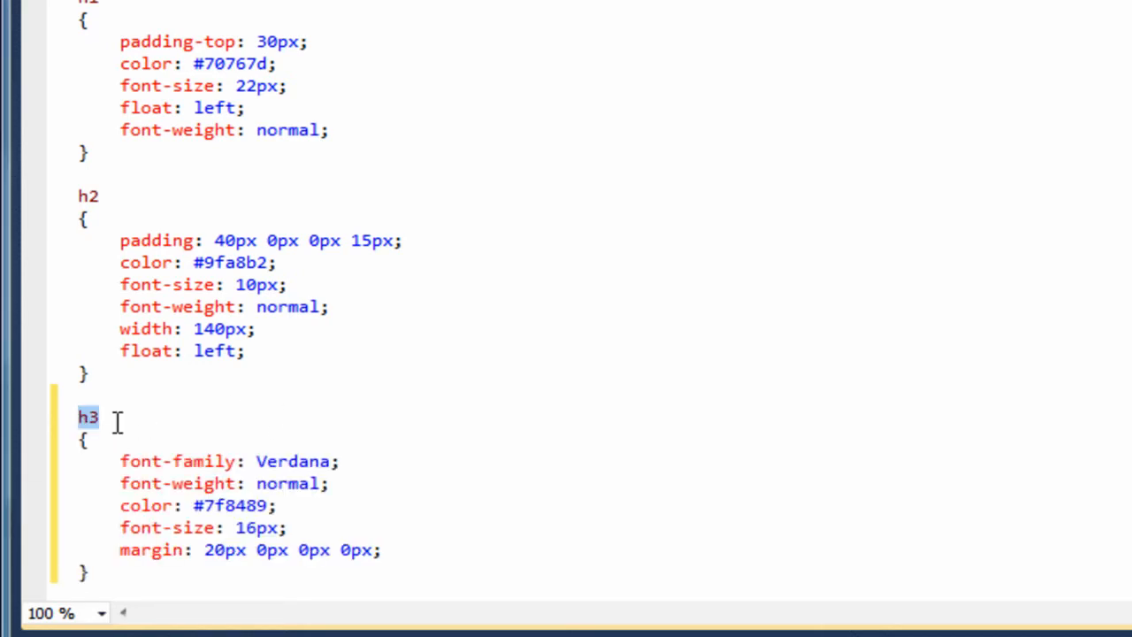
pyautogui.click(142, 443)
pyautogui.moveTo(118, 461); pyautogui.dragTo(336, 461)
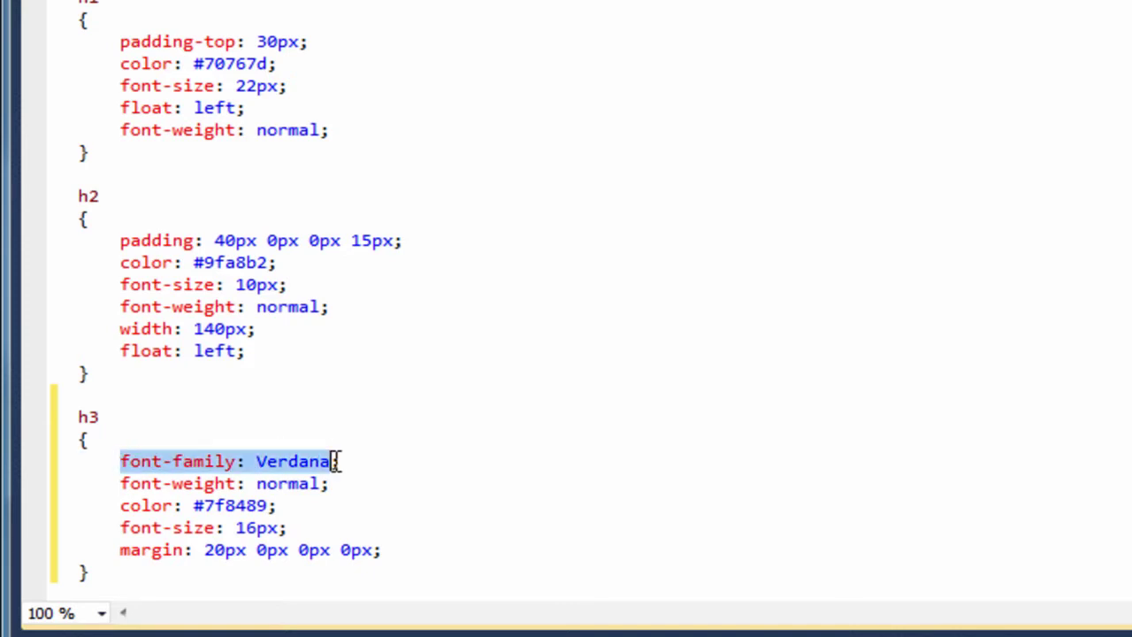
pyautogui.click(265, 483)
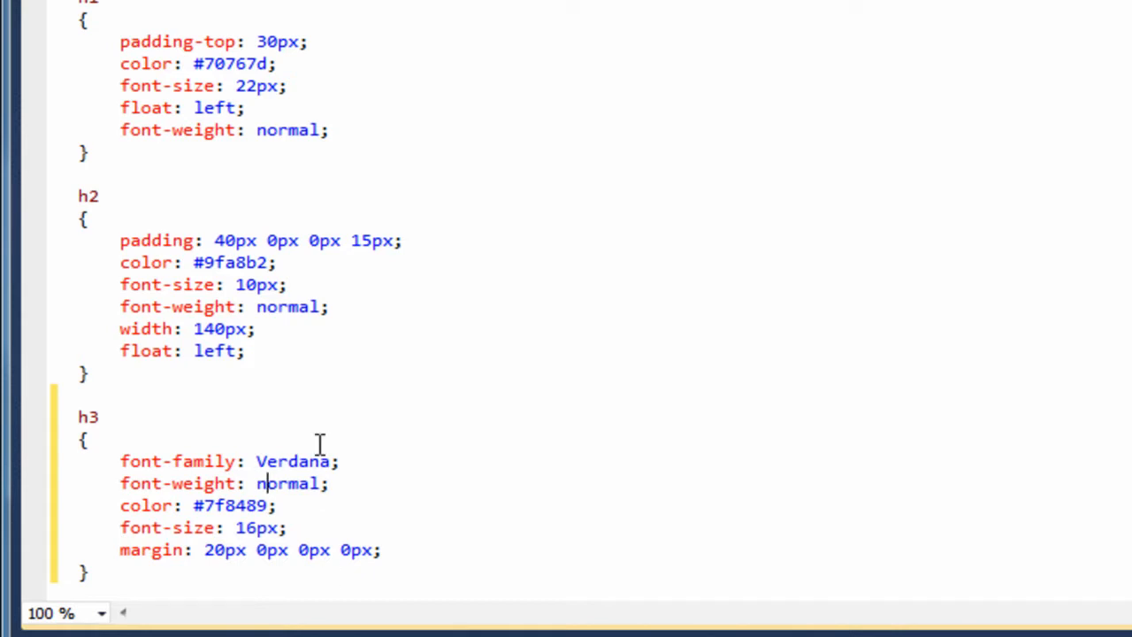
# - Save StyleSheet.css and MasterPage.master, returning to the rendered design
pyautogui.hotkey('ctrl', 's')
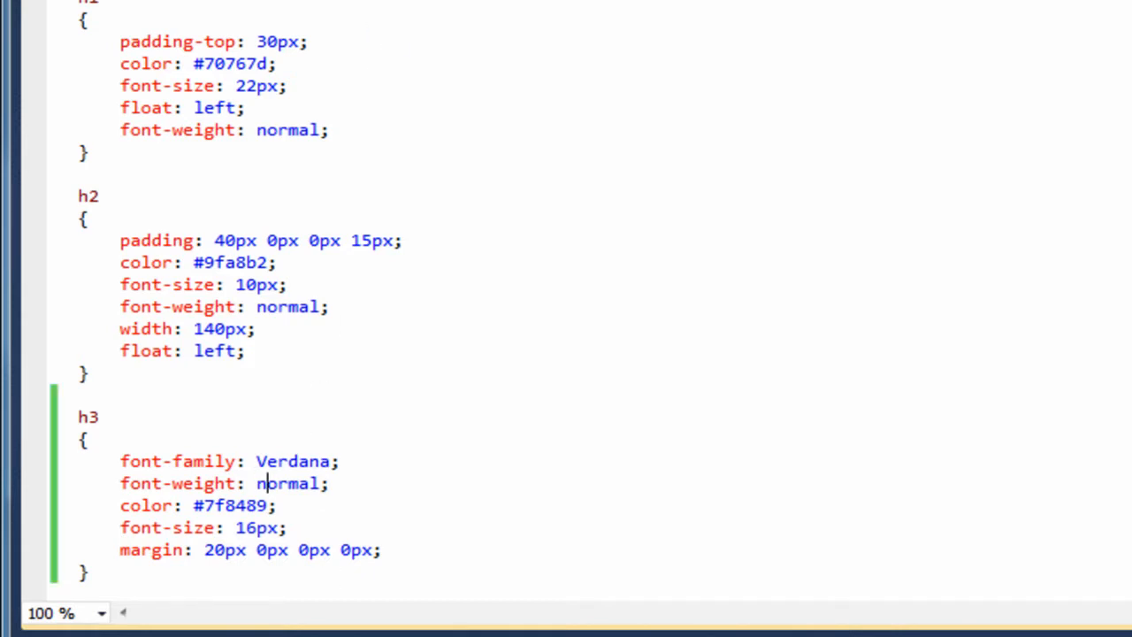
pyautogui.click(228, 16)
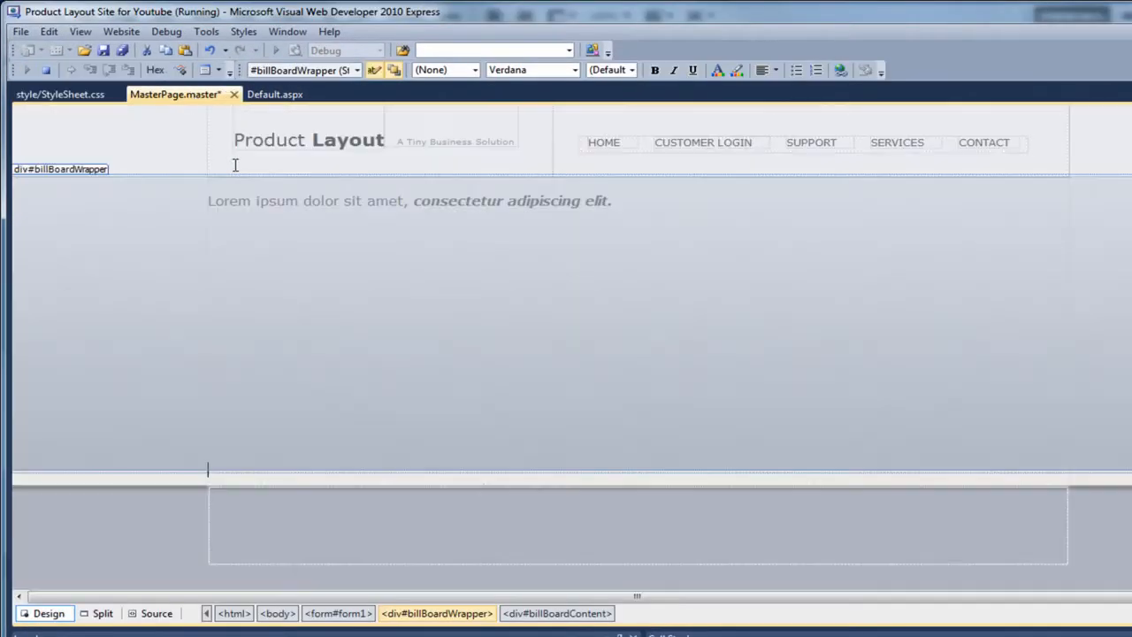
pyautogui.hotkey('ctrl', 's')
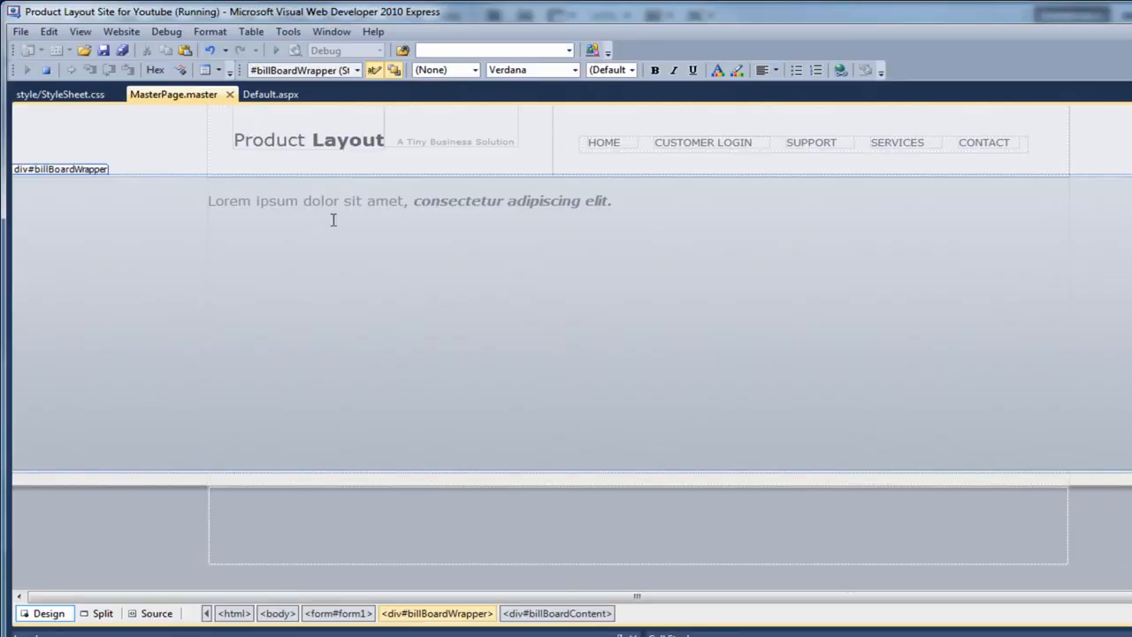
# - Add the h4 Ut lorem tellus subline after the h3 in the master page source and save
pyautogui.click(333, 222)
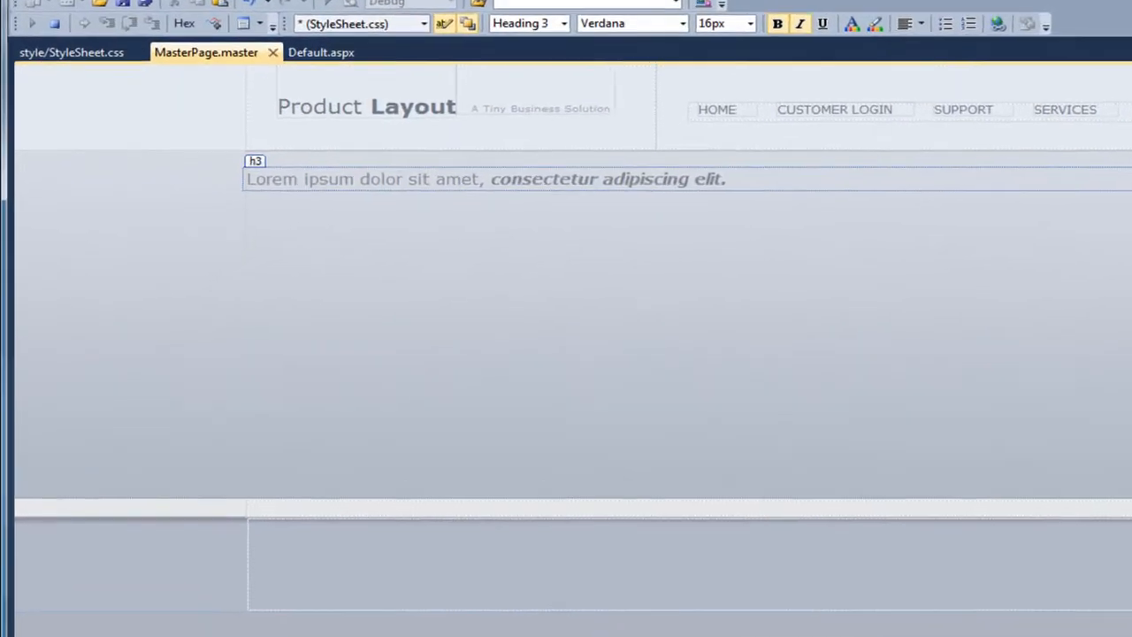
pyautogui.click(157, 613)
pyautogui.click(1128, 343)
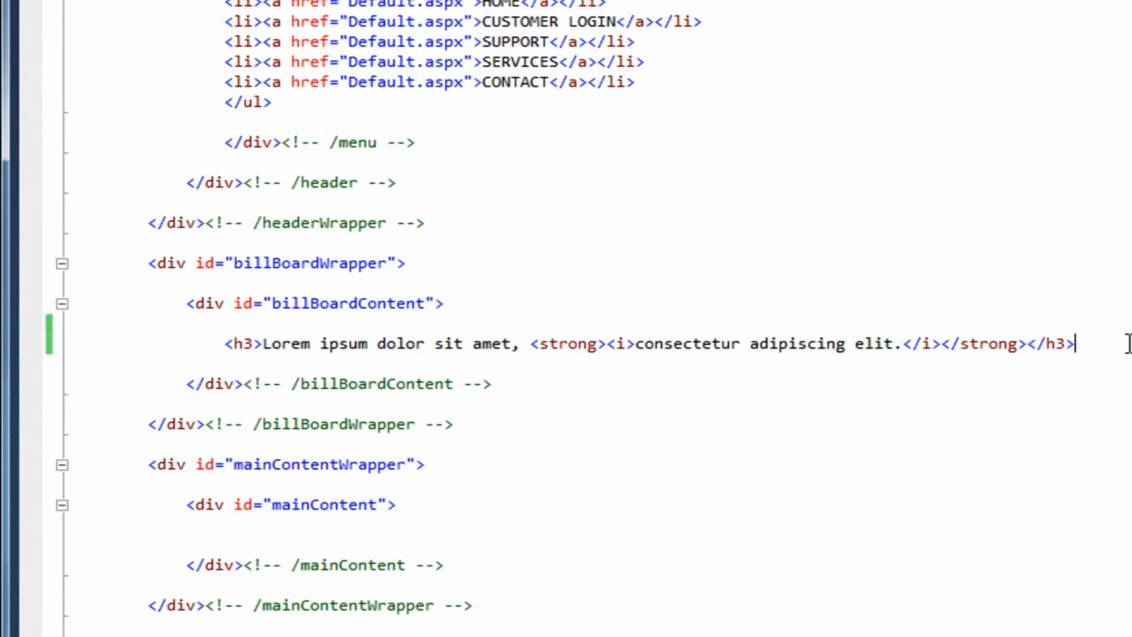
pyautogui.press('Return')
pyautogui.press('Return')
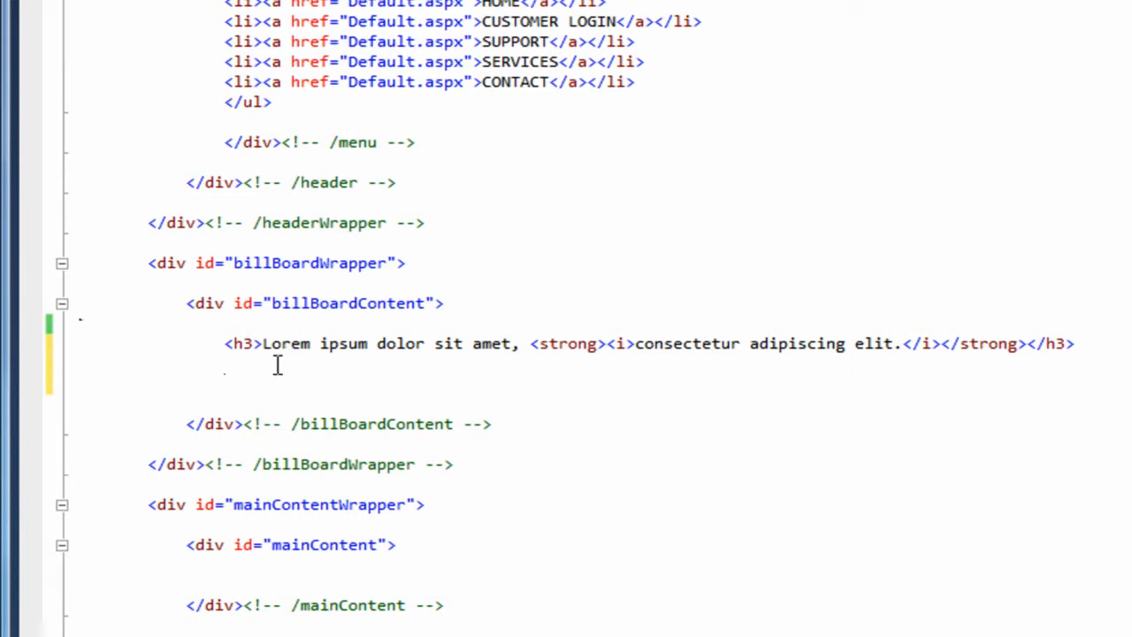
pyautogui.write('<h4>Ut lorem tellus, dapibus eu bibendum a, tincidunt vel metus. </h4>')
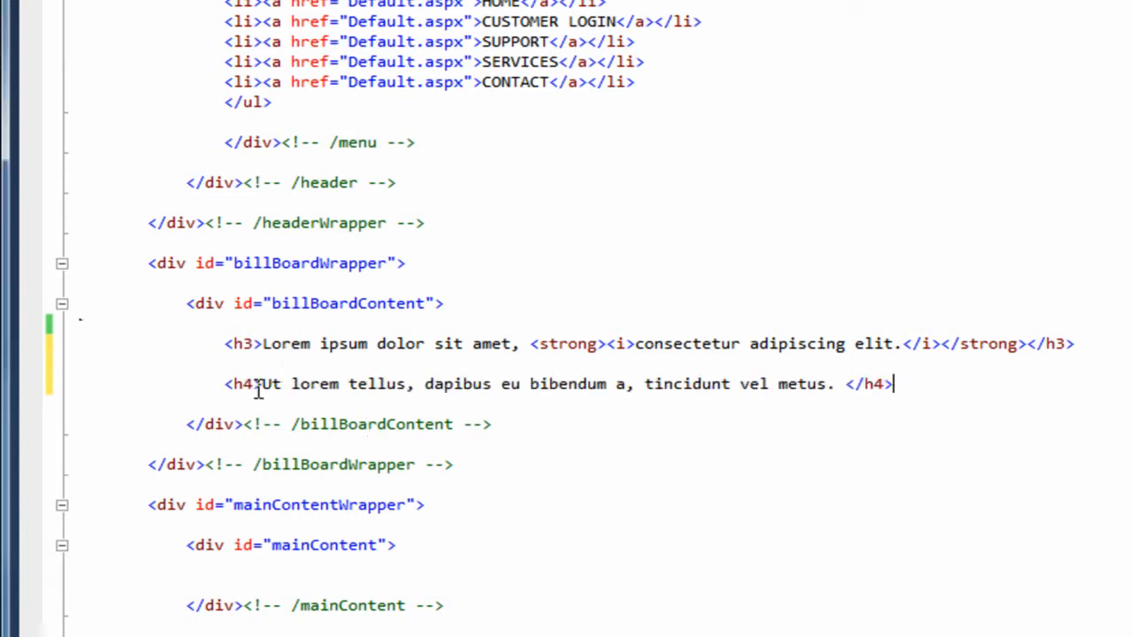
pyautogui.hotkey('ctrl', 's')
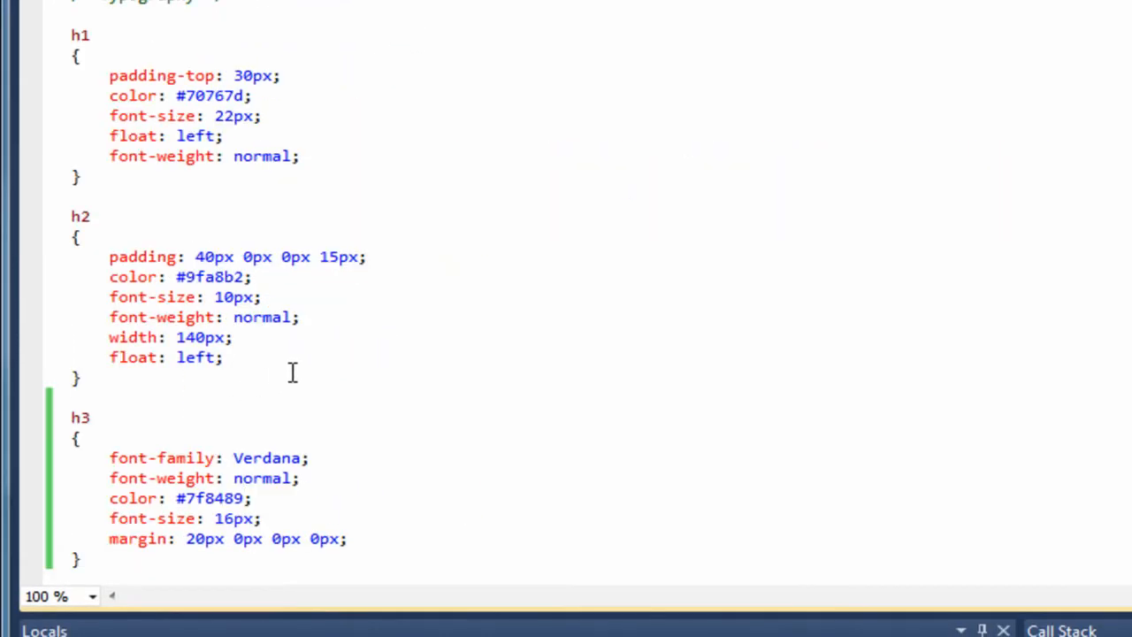
pyautogui.scroll(-2, 291, 372)
# - Add an italic 12px Verdana h4 rule after h3 in StyleSheet.css and save
pyautogui.click(133, 442)
pyautogui.press('Return')
pyautogui.press('Return')
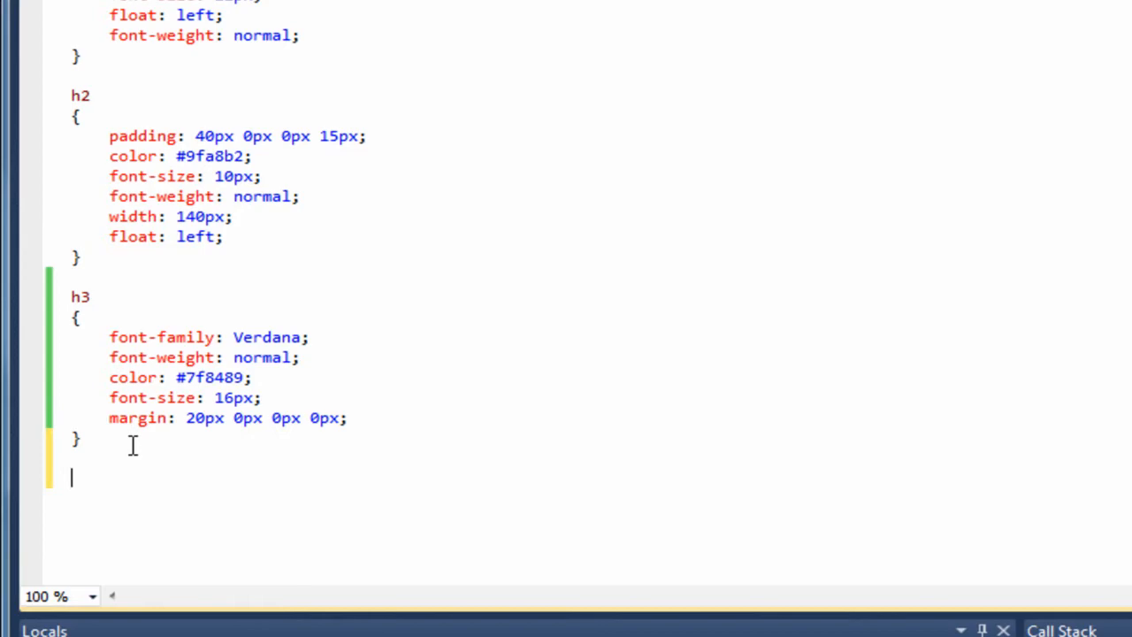
pyautogui.write('h4 {     font-family: Verdana;     font-weight: normal;     color: #7f8489;     font-size: 12px;     font-style: italic;     margin: 10px 0px 0px 0px; }')
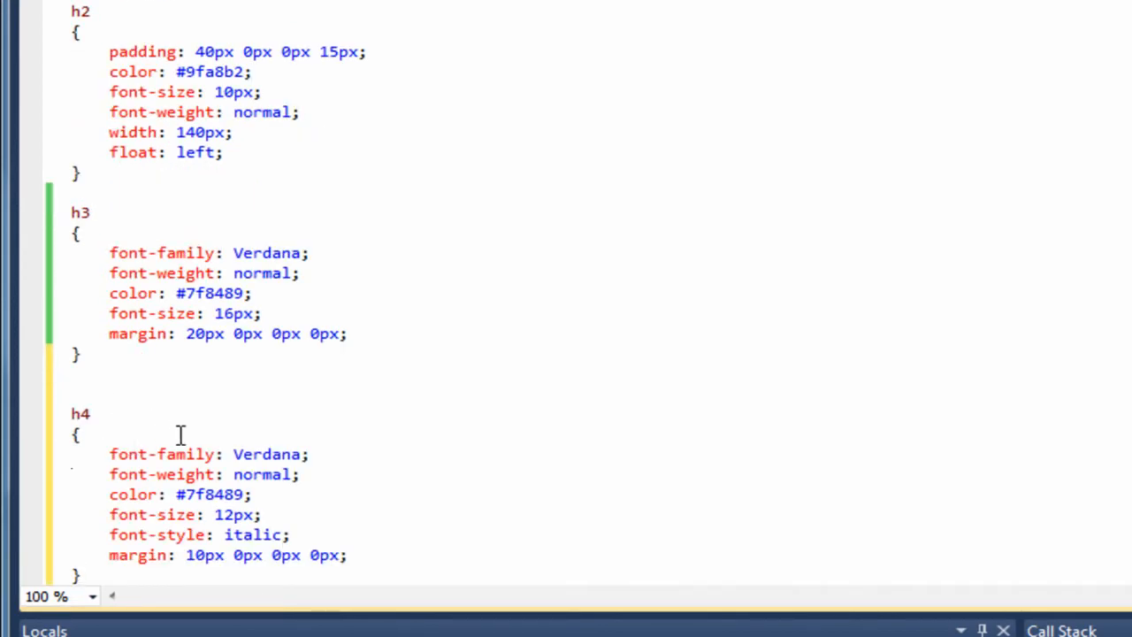
pyautogui.hotkey('ctrl', 's')
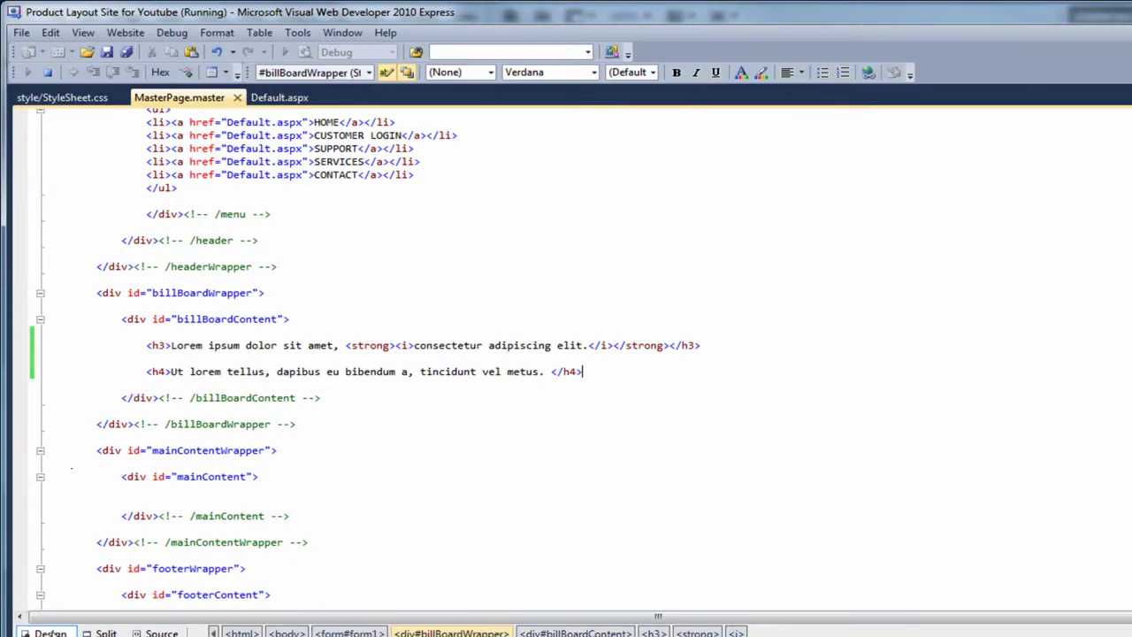
pyautogui.click(50, 632)
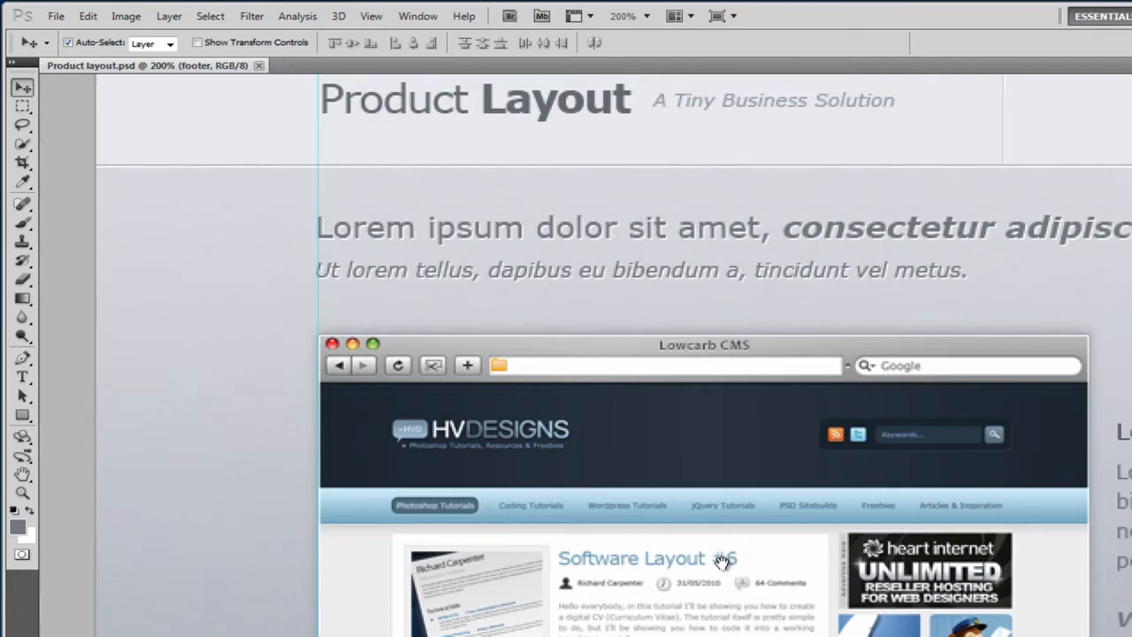
pyautogui.scroll(-2, 722, 564)
pyautogui.scroll(-2, 677, 430)
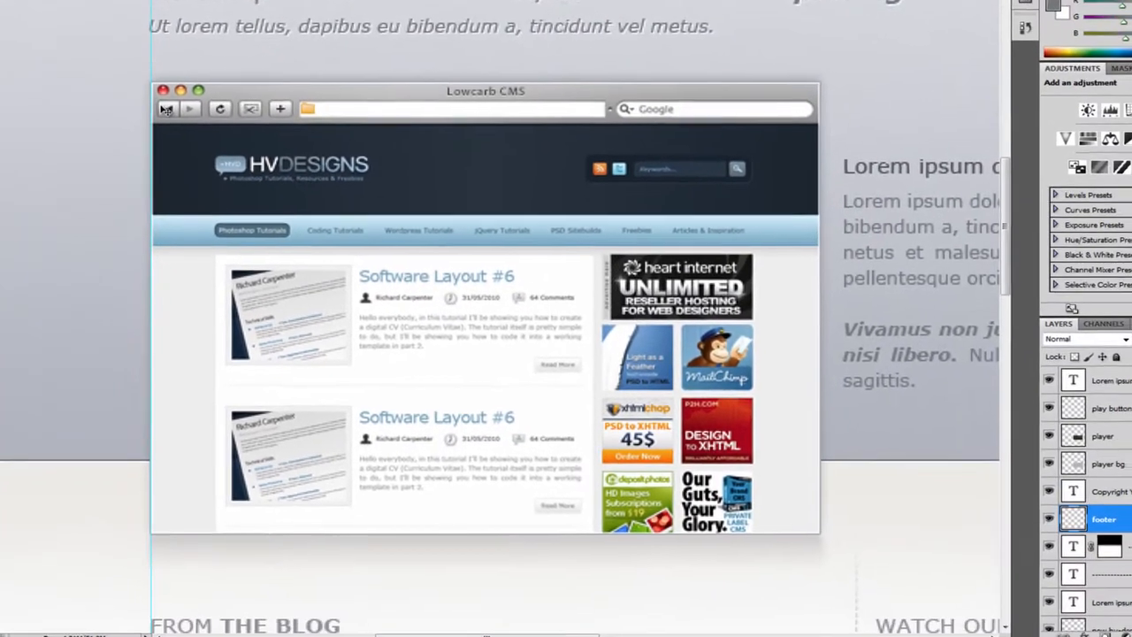
# - Zoom out to the full page and enable Move tool Auto-Select set to Layer
pyautogui.hotkey('ctrl', '-')
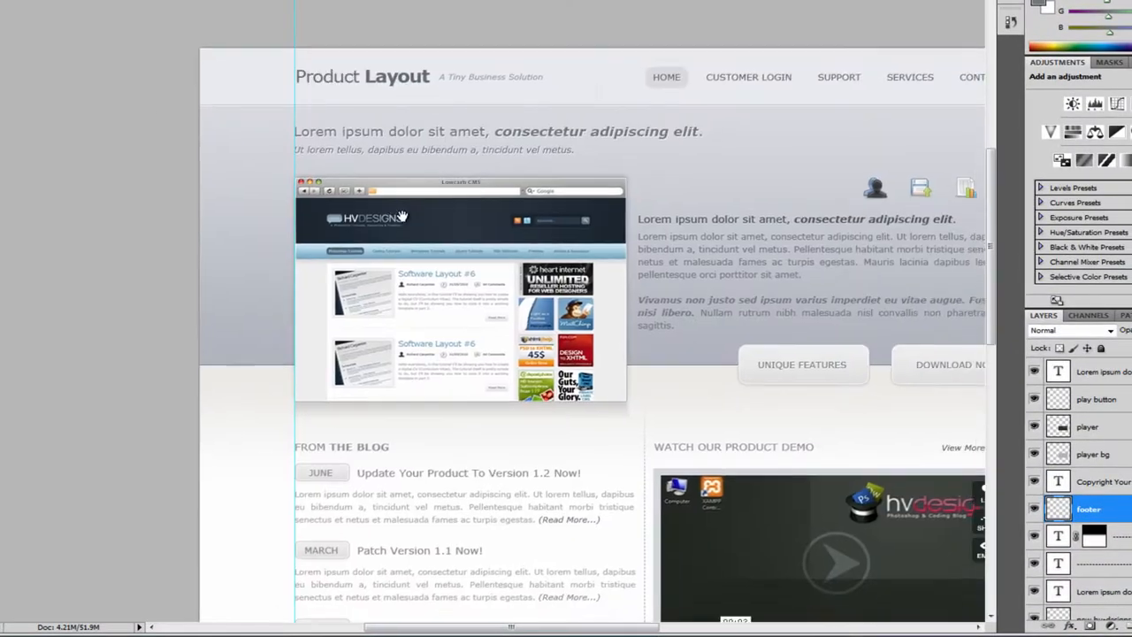
pyautogui.scroll(-2, 417, 233)
pyautogui.hscroll(2, 417, 233)
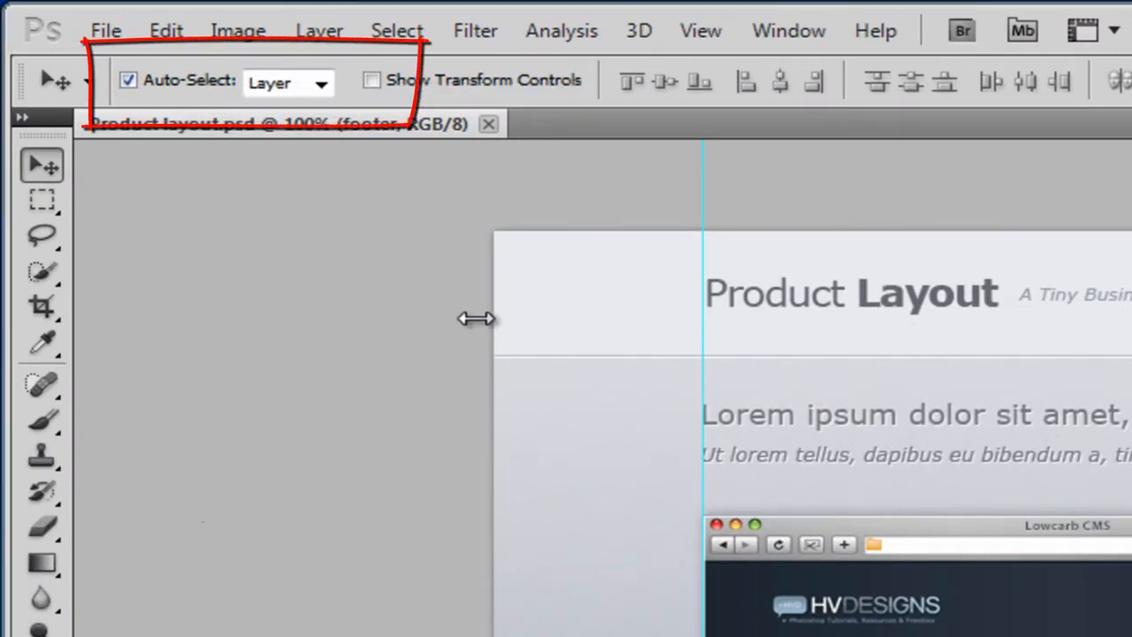
pyautogui.click(151, 78)
pyautogui.click(304, 85)
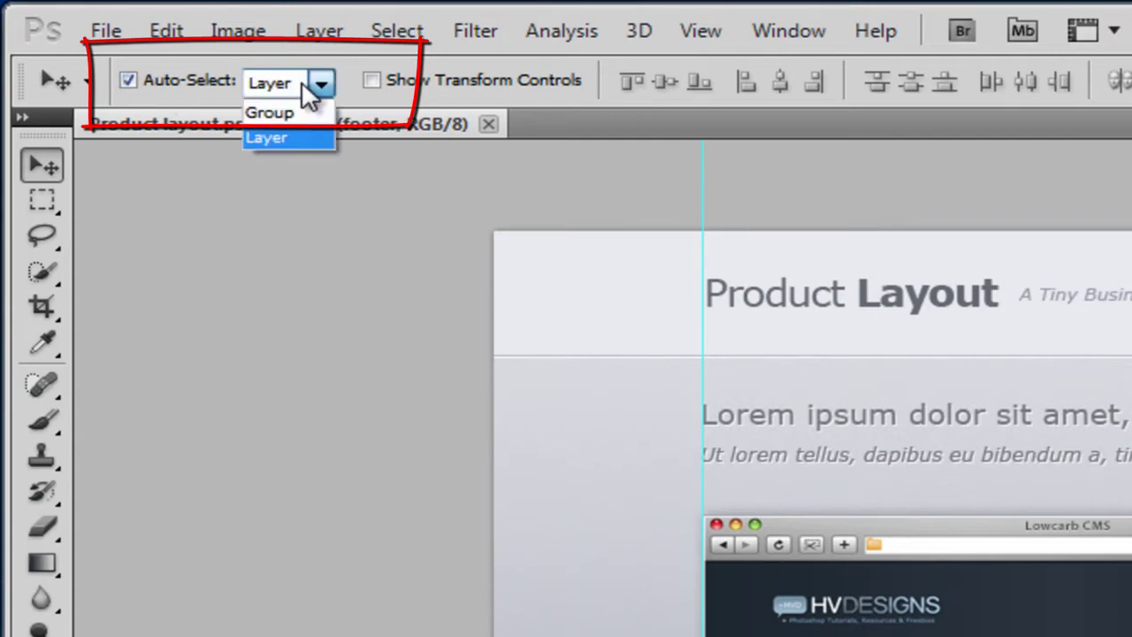
pyautogui.click(301, 138)
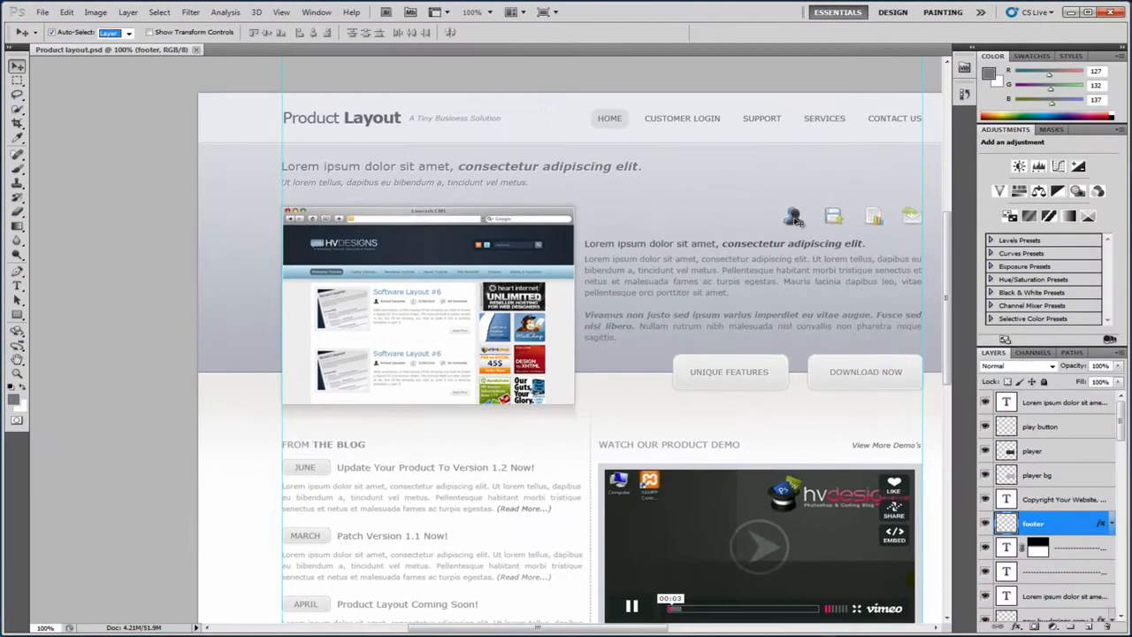
# - Auto-select icon and button layers on the canvas, landing on the screenshot's new hv-designs layer
pyautogui.click(799, 222)
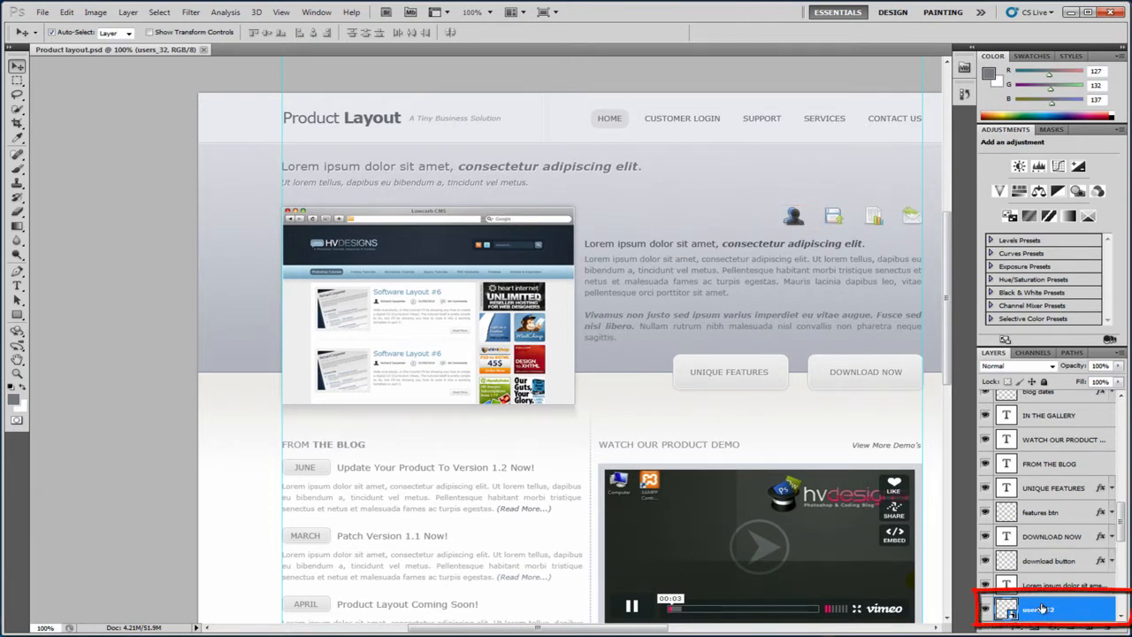
pyautogui.click(774, 383)
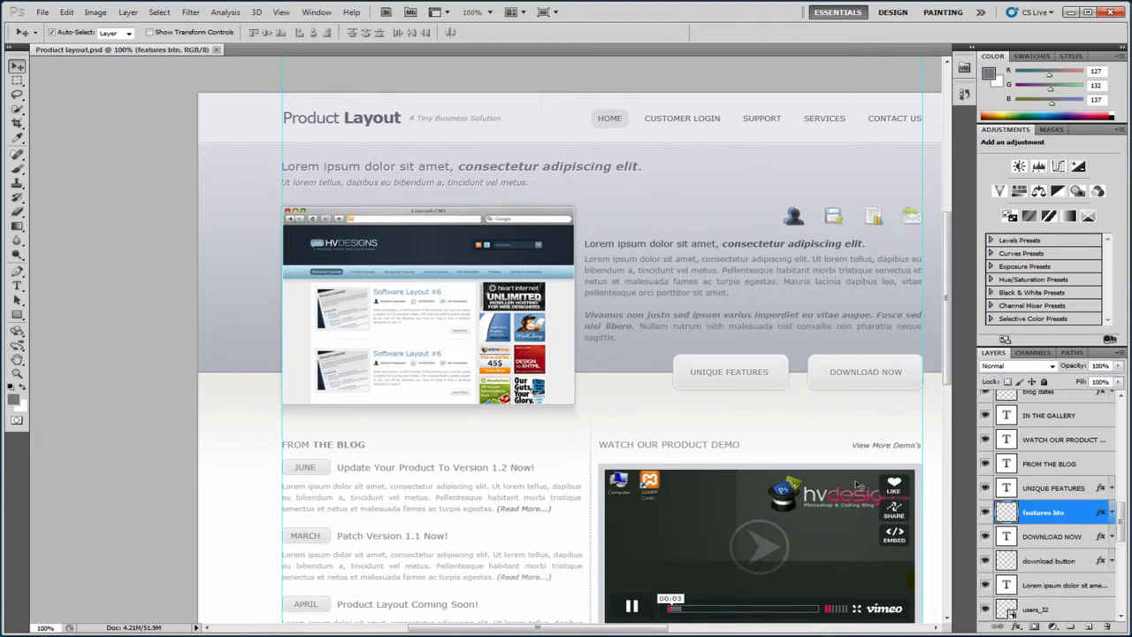
pyautogui.click(420, 316)
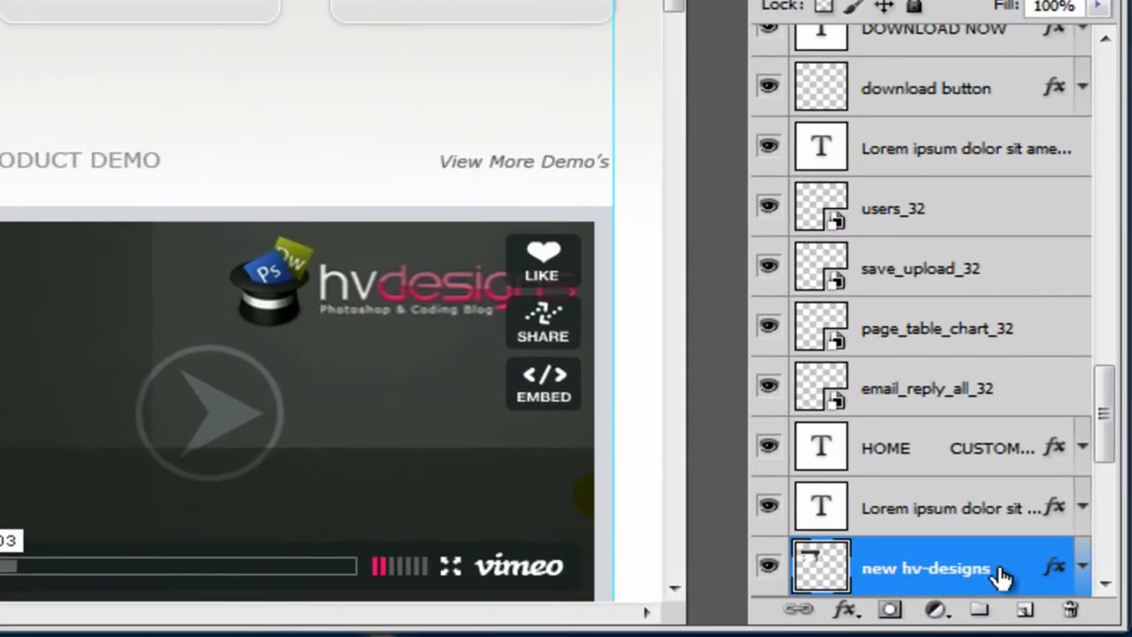
pyautogui.click(1105, 582)
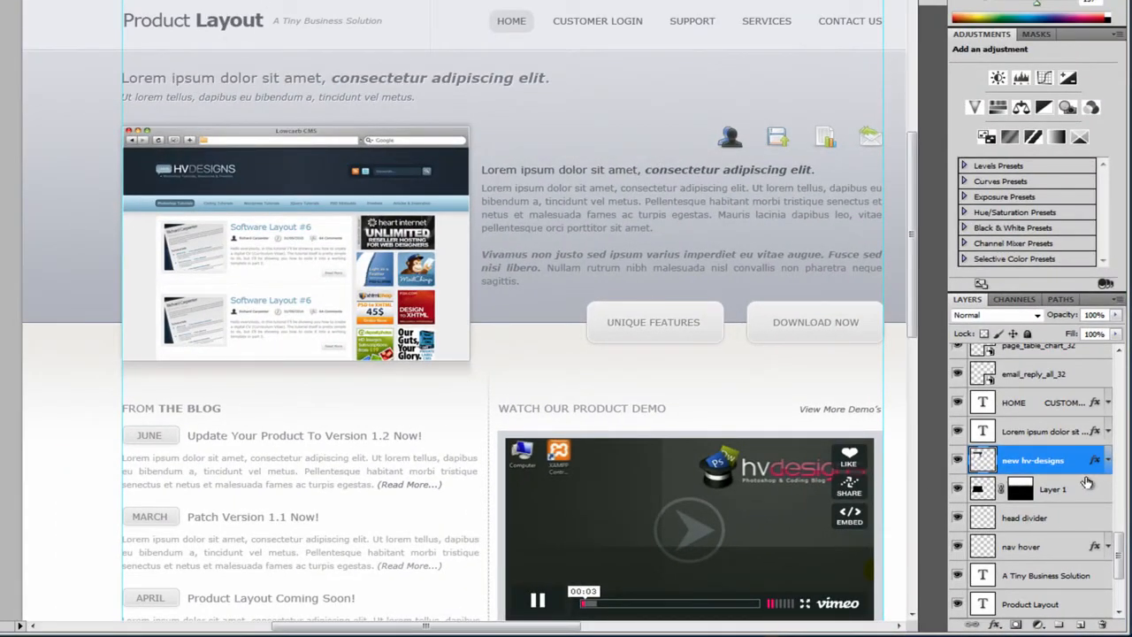
# - Isolate the new hv-designs layer and its shadow, then restore visibility of all layers
pyautogui.keyDown('alt'); pyautogui.click(958, 462); pyautogui.keyUp('alt')
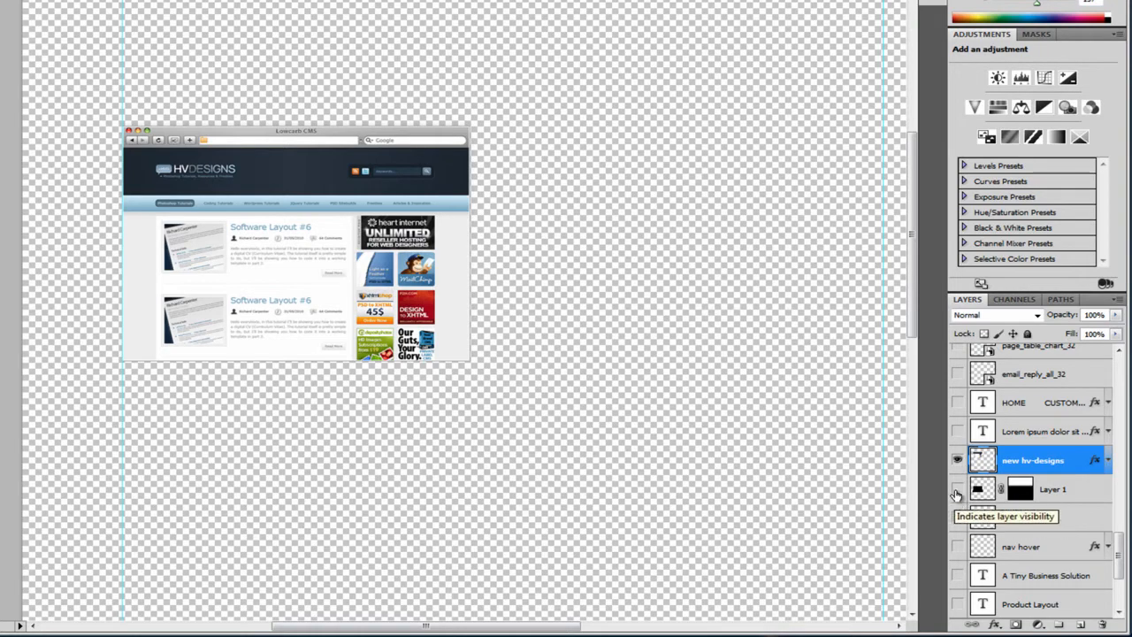
pyautogui.click(957, 490)
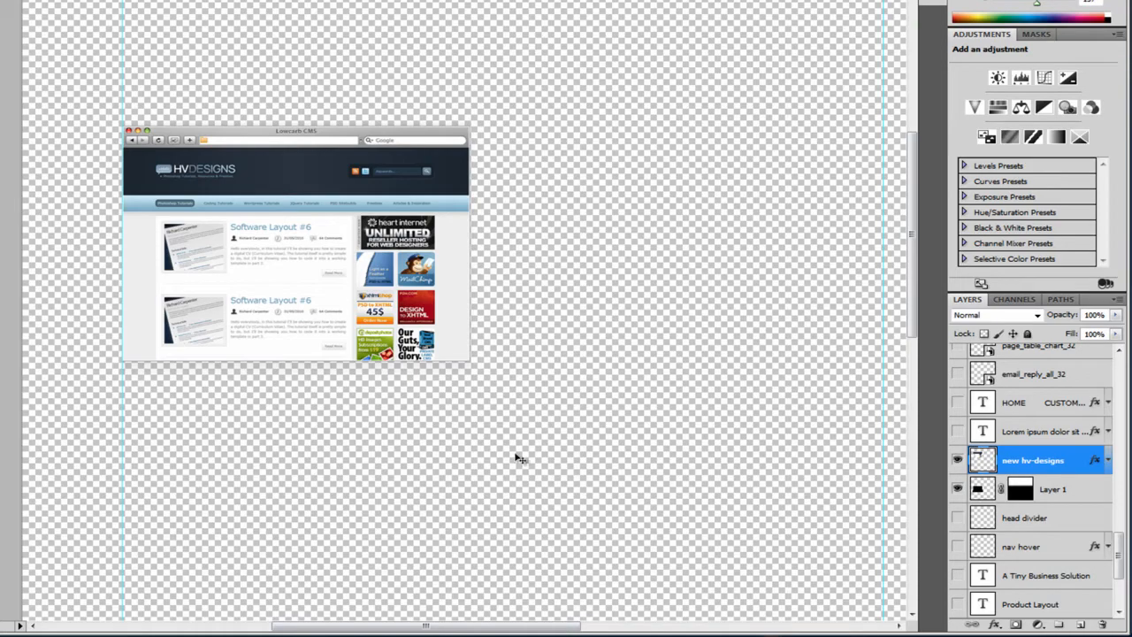
pyautogui.rightClick(958, 463)
pyautogui.click(982, 487)
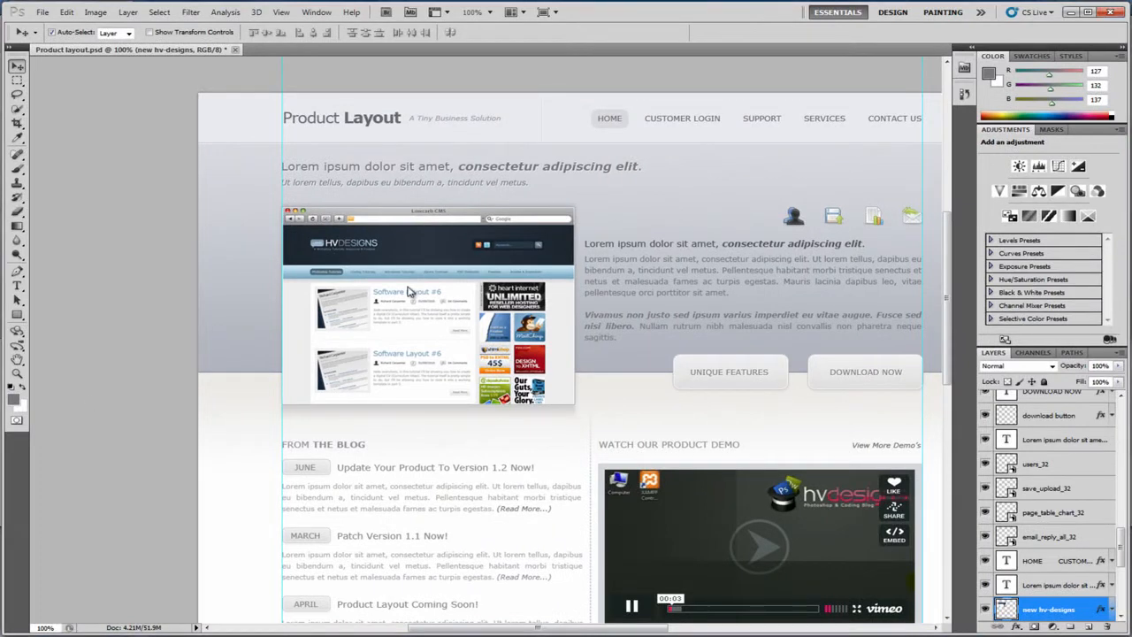
# - Marquee-select a rectangle around the screenshot and its shadow, showing only the new hv-designs layer
pyautogui.click(18, 81)
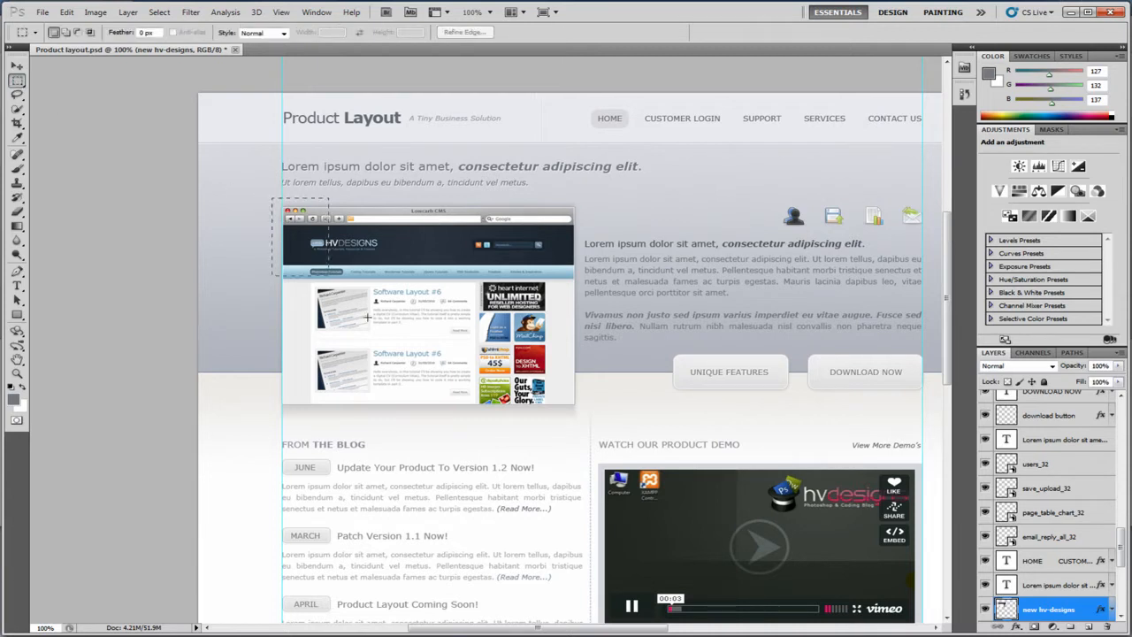
pyautogui.moveTo(367, 317); pyautogui.dragTo(586, 427)
pyautogui.moveTo(586, 427); pyautogui.dragTo(586, 431)
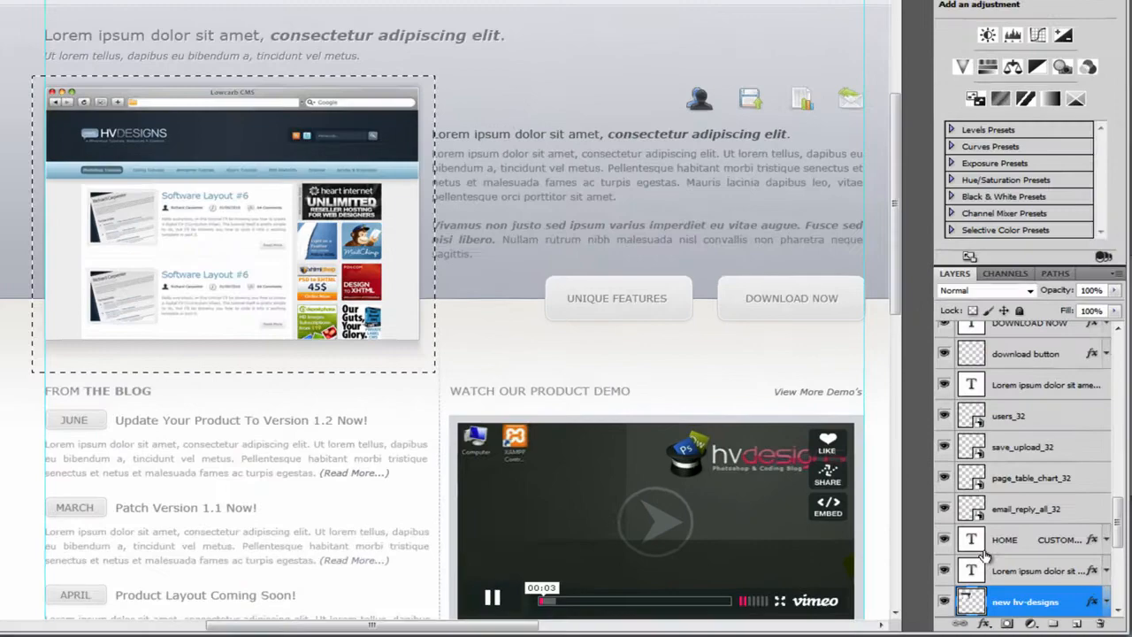
pyautogui.moveTo(1113, 477); pyautogui.dragTo(1120, 509)
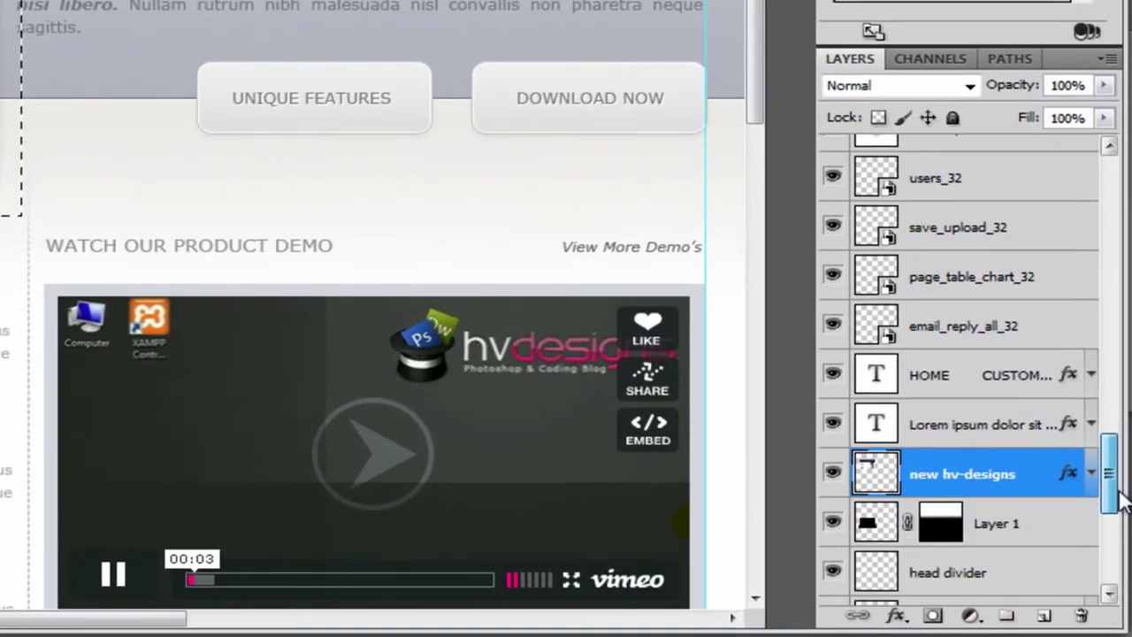
pyautogui.keyDown('alt'); pyautogui.click(833, 475); pyautogui.keyUp('alt')
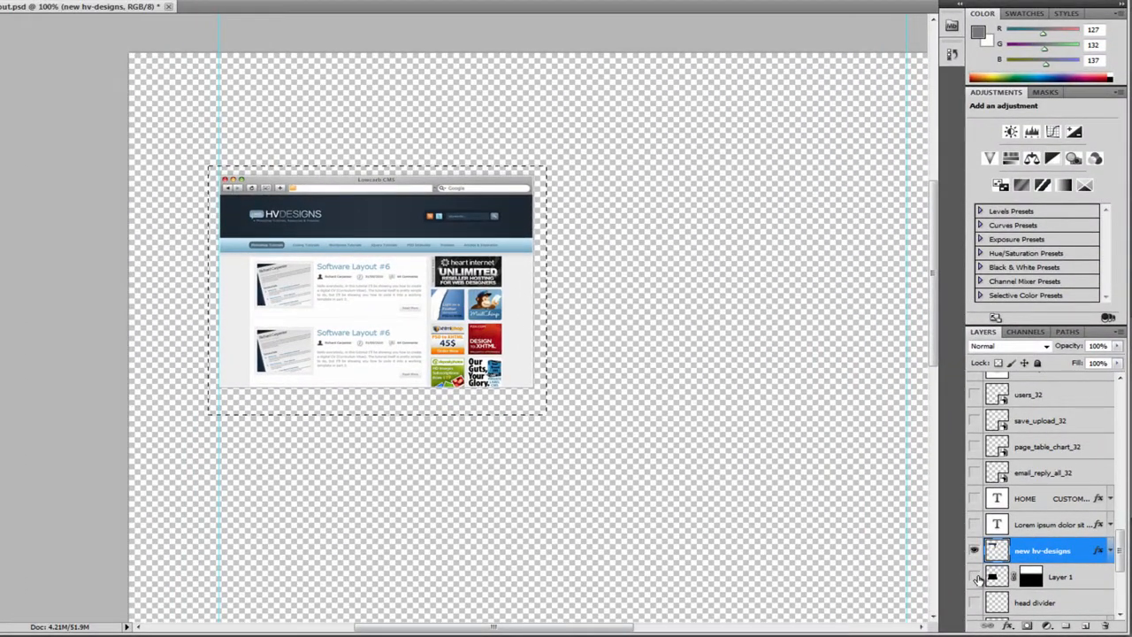
# - Show Layer 1's shadow and Copy Merged the selected screenshot area
pyautogui.click(975, 577)
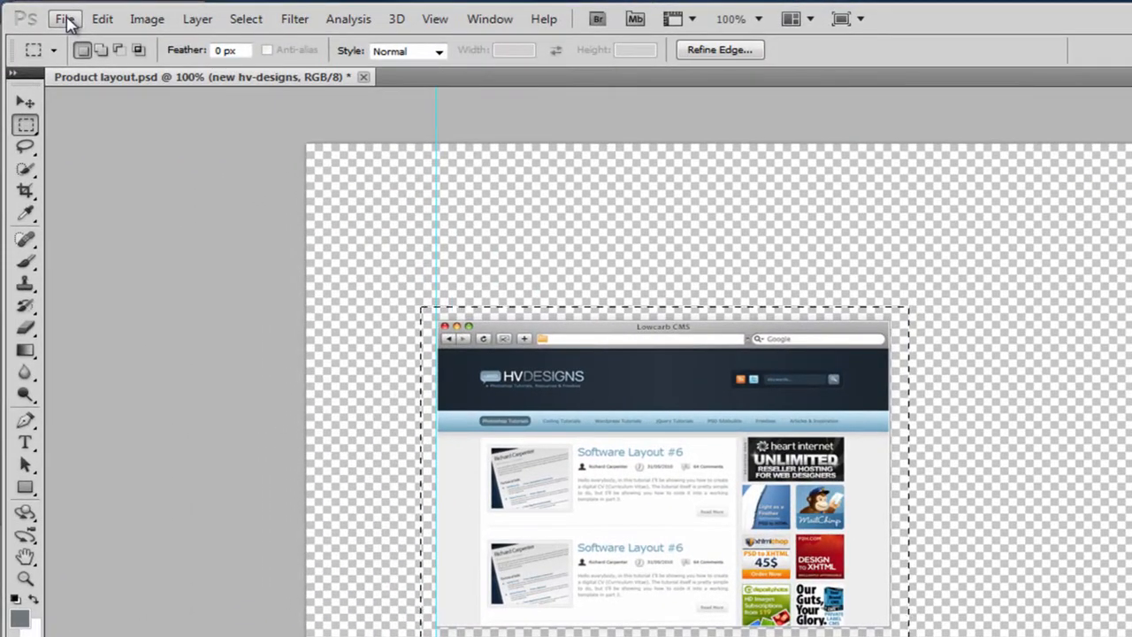
pyautogui.click(66, 19)
pyautogui.moveTo(102, 19)
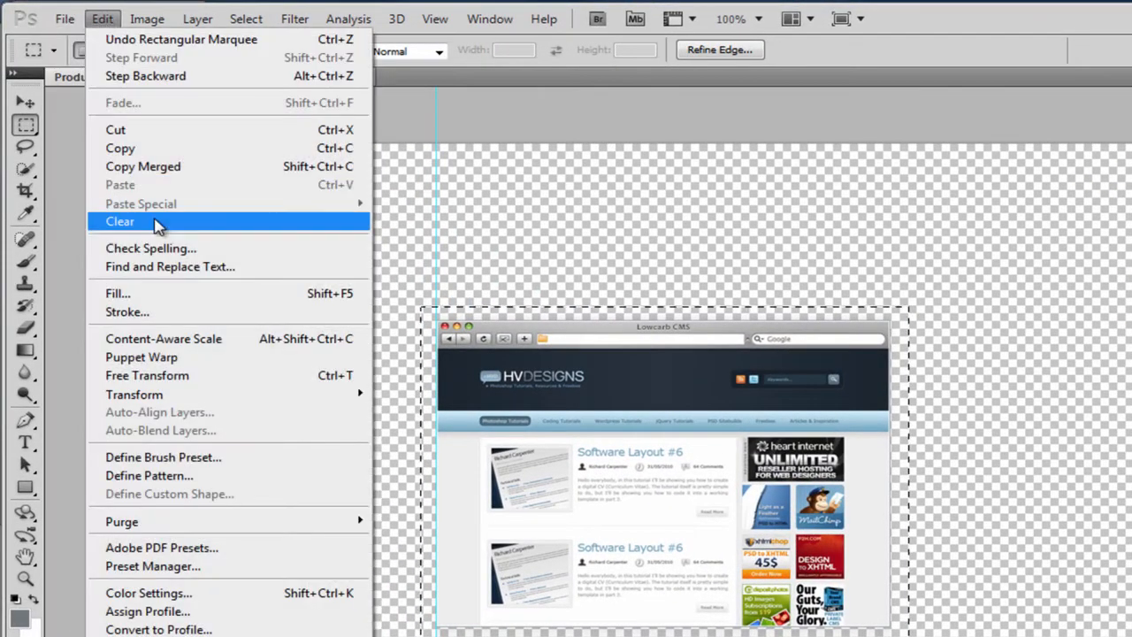
pyautogui.click(234, 167)
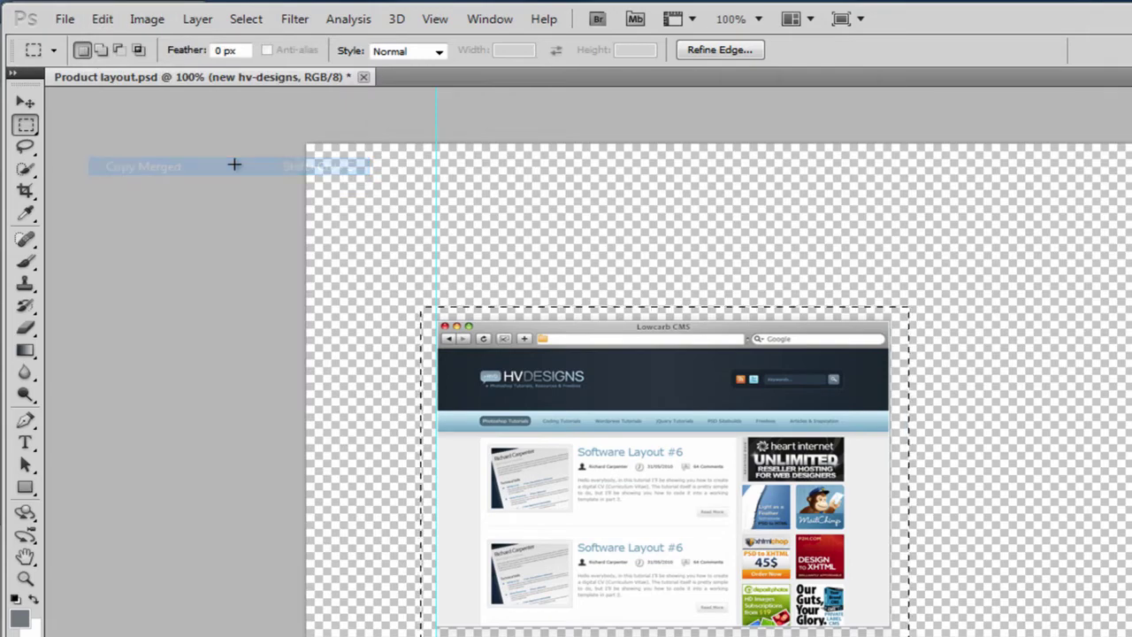
# - Create a new 447×351 px document from the Clipboard preset
pyautogui.click(71, 21)
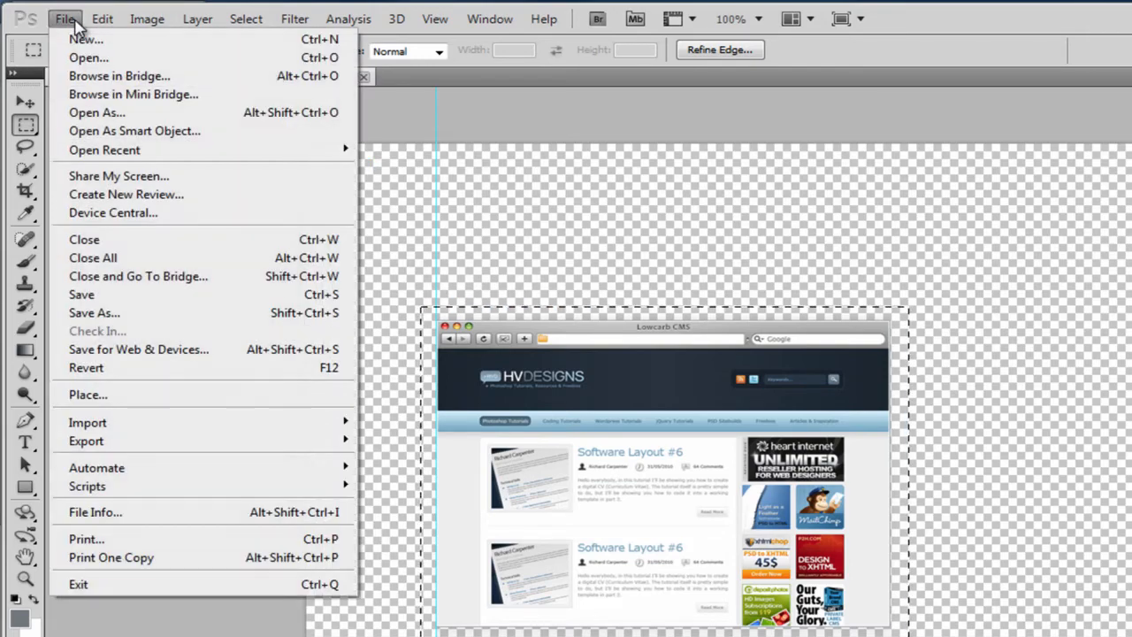
pyautogui.click(84, 39)
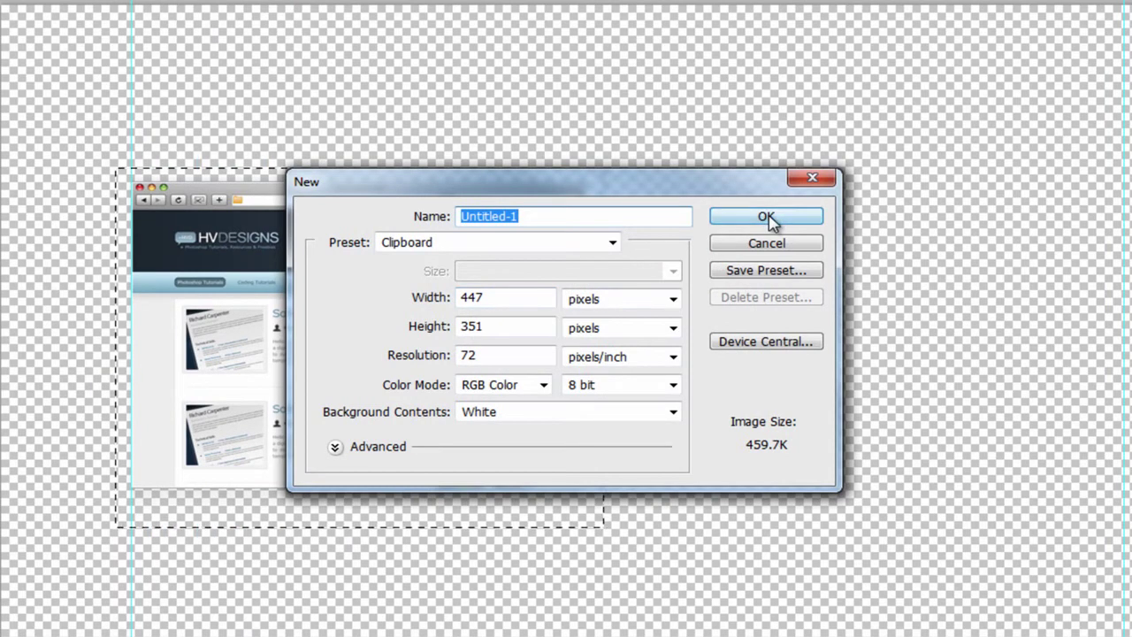
pyautogui.click(769, 218)
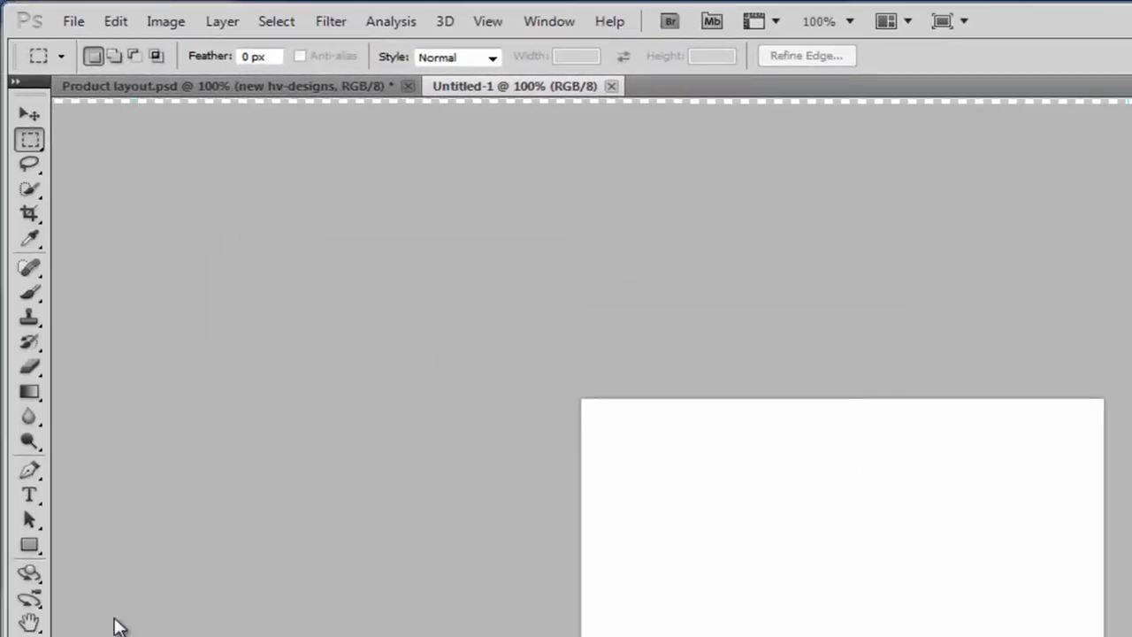
# - Paste the screenshot into Untitled-1 and hide the white Background layer for transparency
pyautogui.click(117, 21)
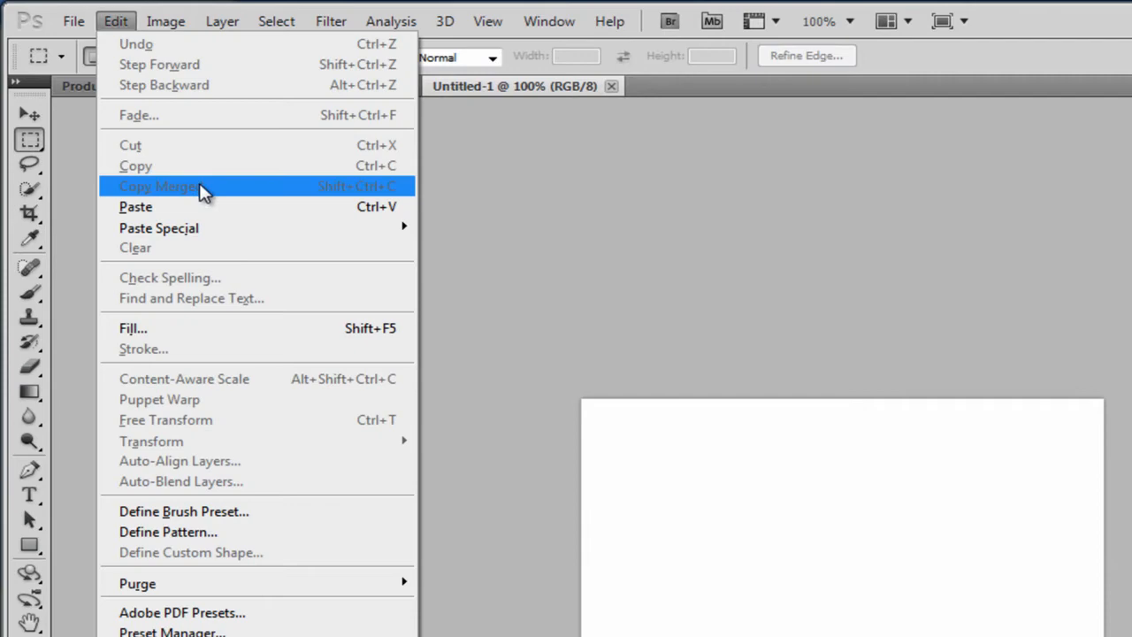
pyautogui.click(202, 211)
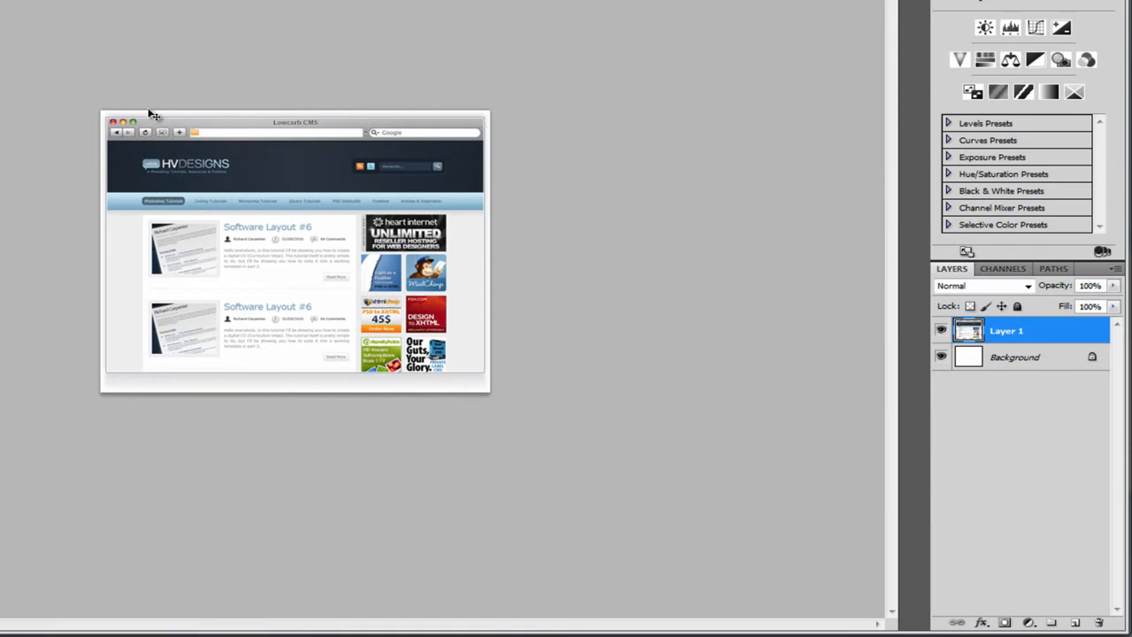
pyautogui.click(1052, 370)
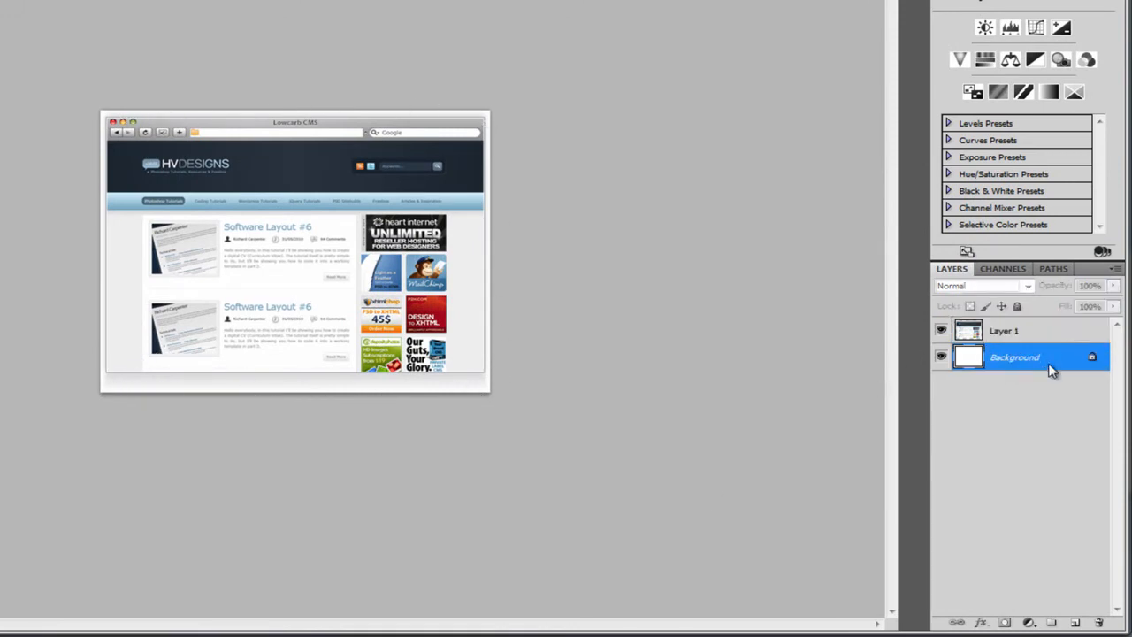
pyautogui.click(943, 357)
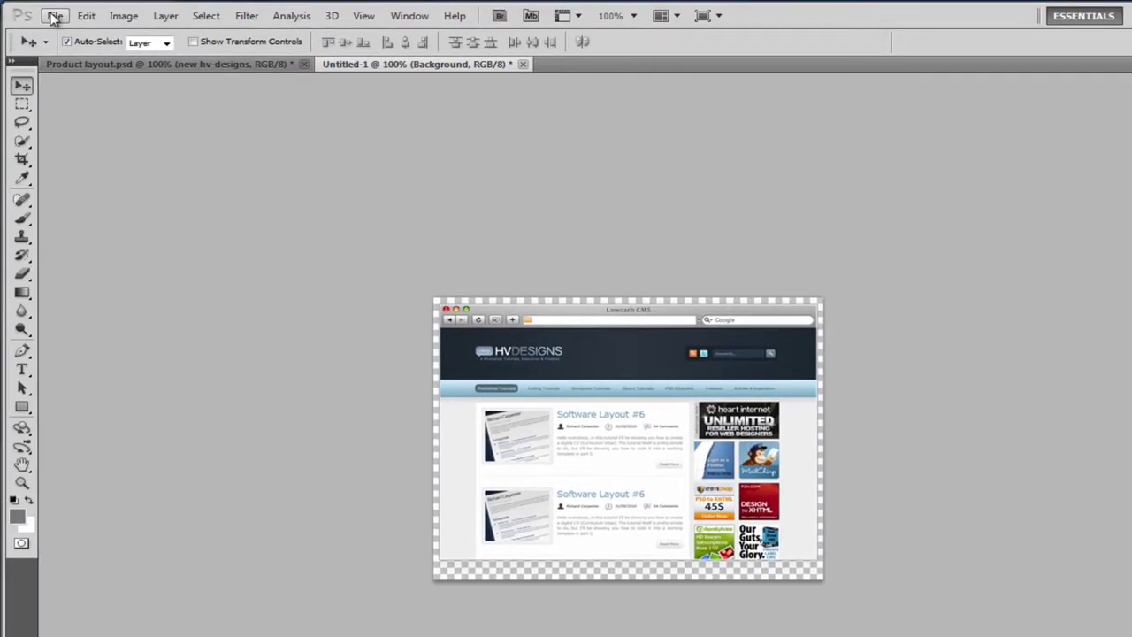
# - Set the Save for Web export format to PNG-24 with transparency
pyautogui.click(55, 16)
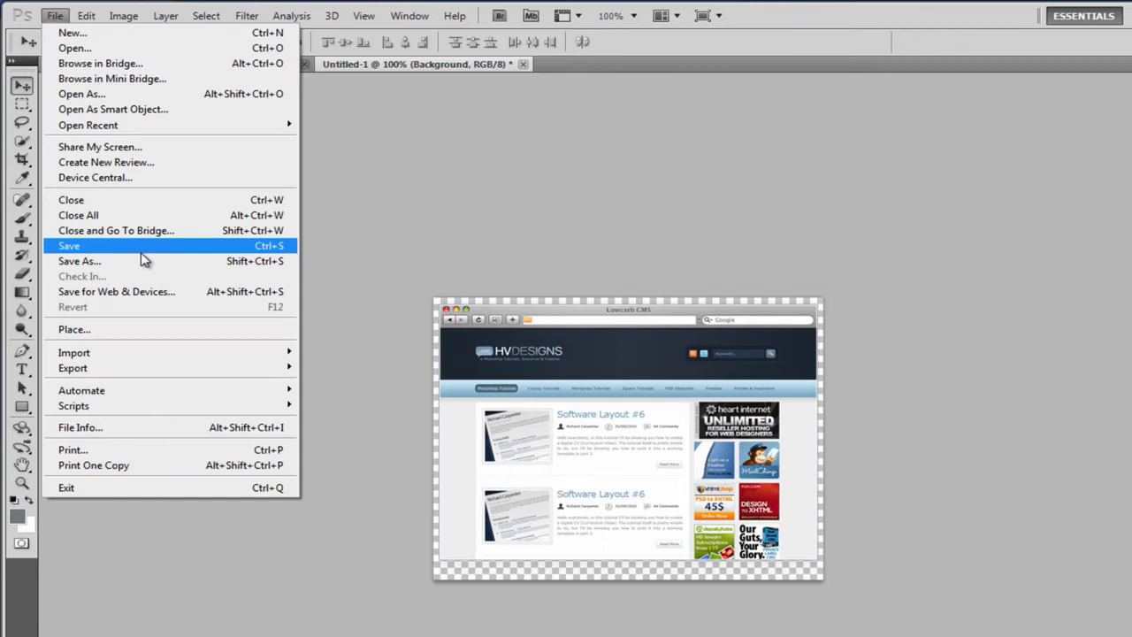
pyautogui.click(143, 292)
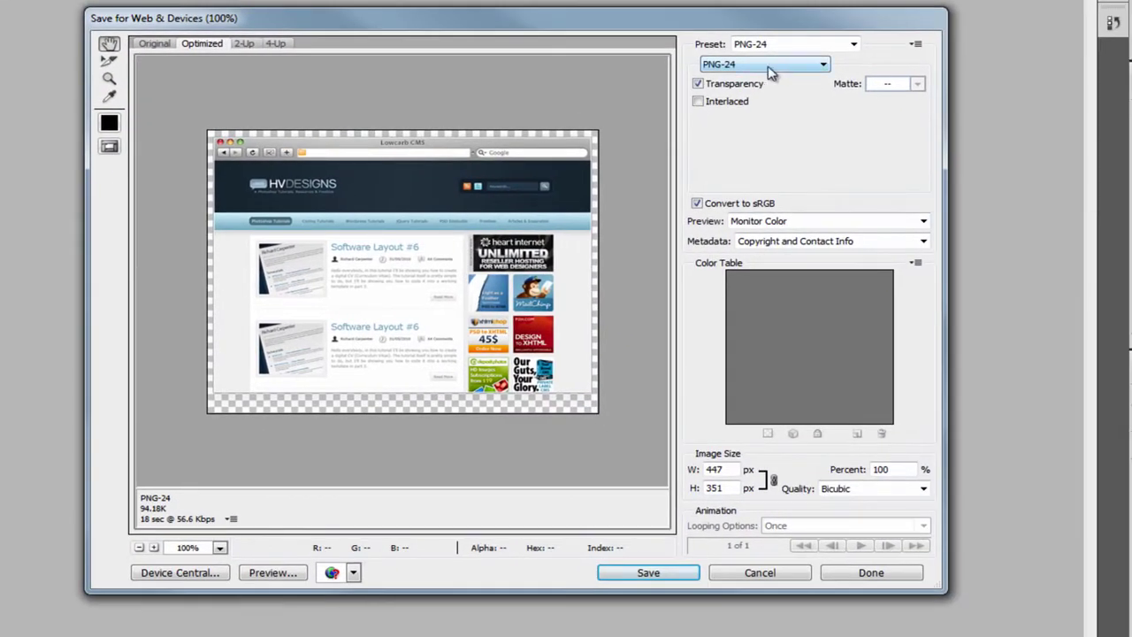
pyautogui.click(769, 67)
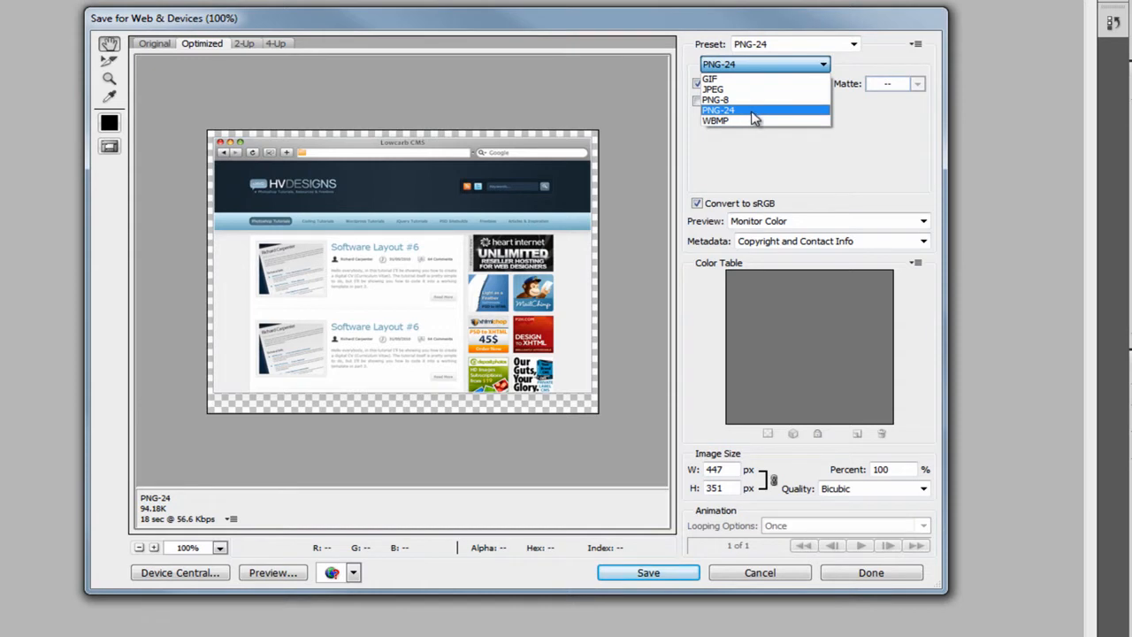
pyautogui.click(769, 111)
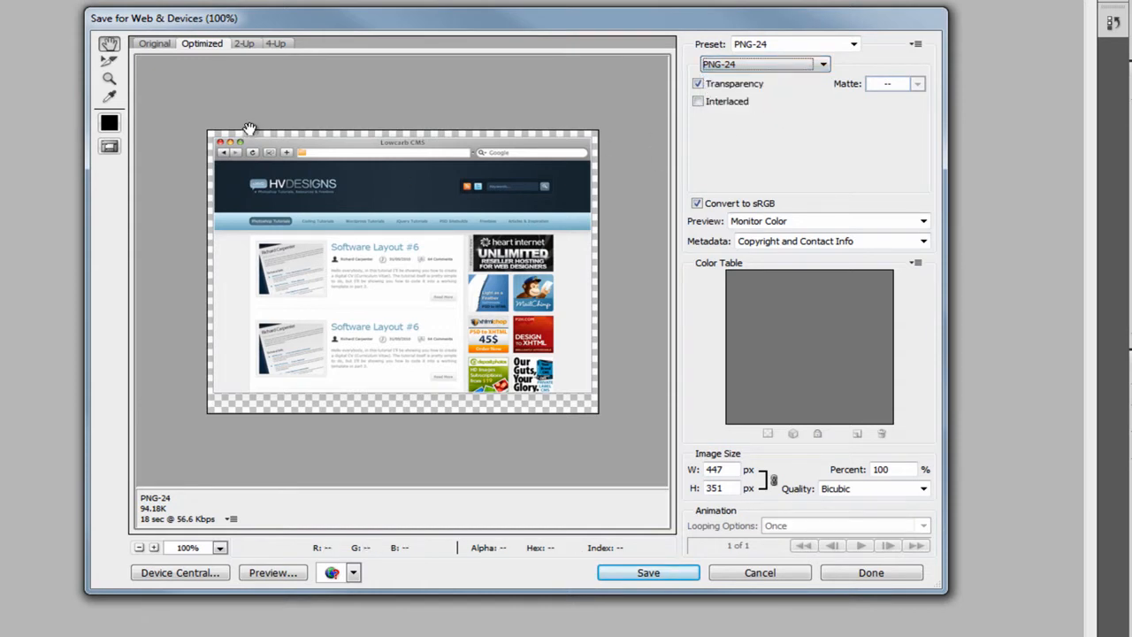
pyautogui.click(790, 73)
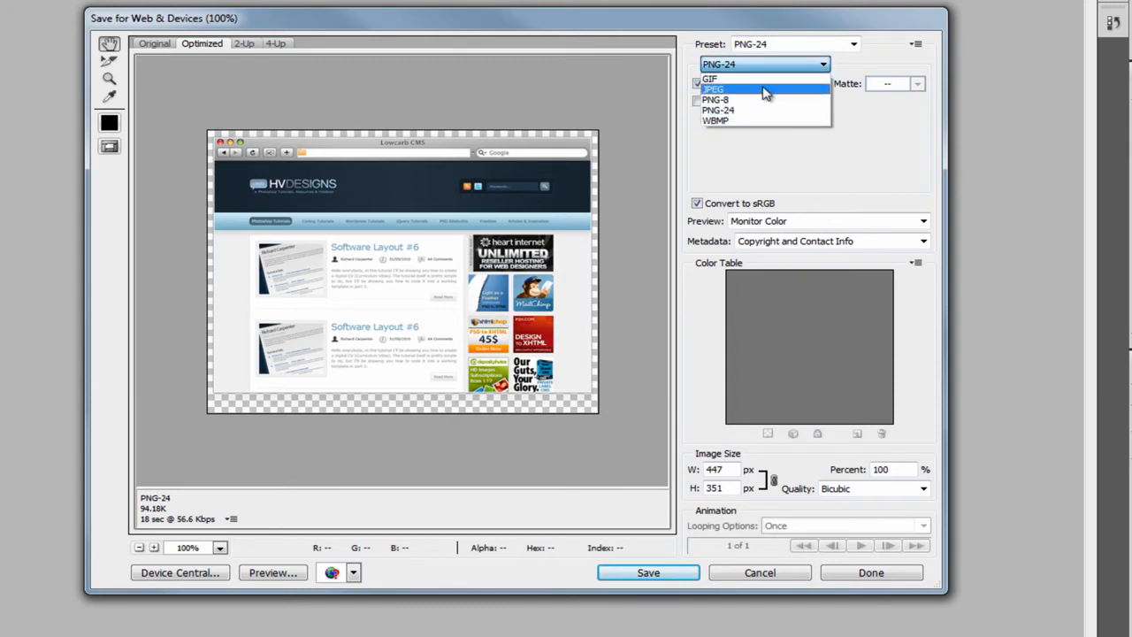
pyautogui.click(766, 90)
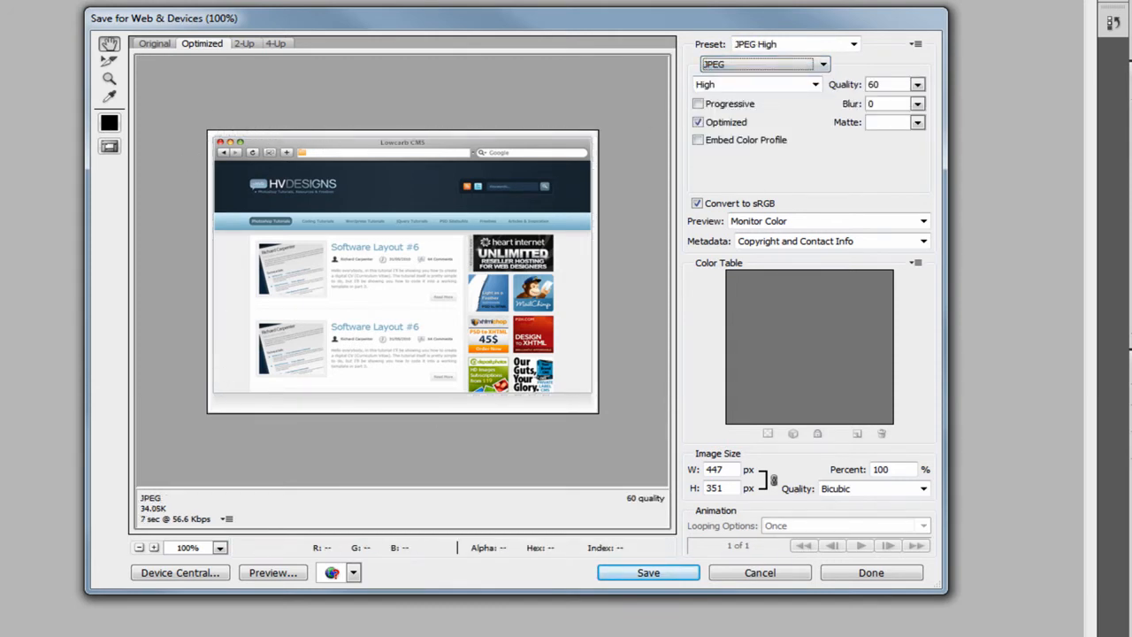
pyautogui.click(762, 65)
pyautogui.click(747, 112)
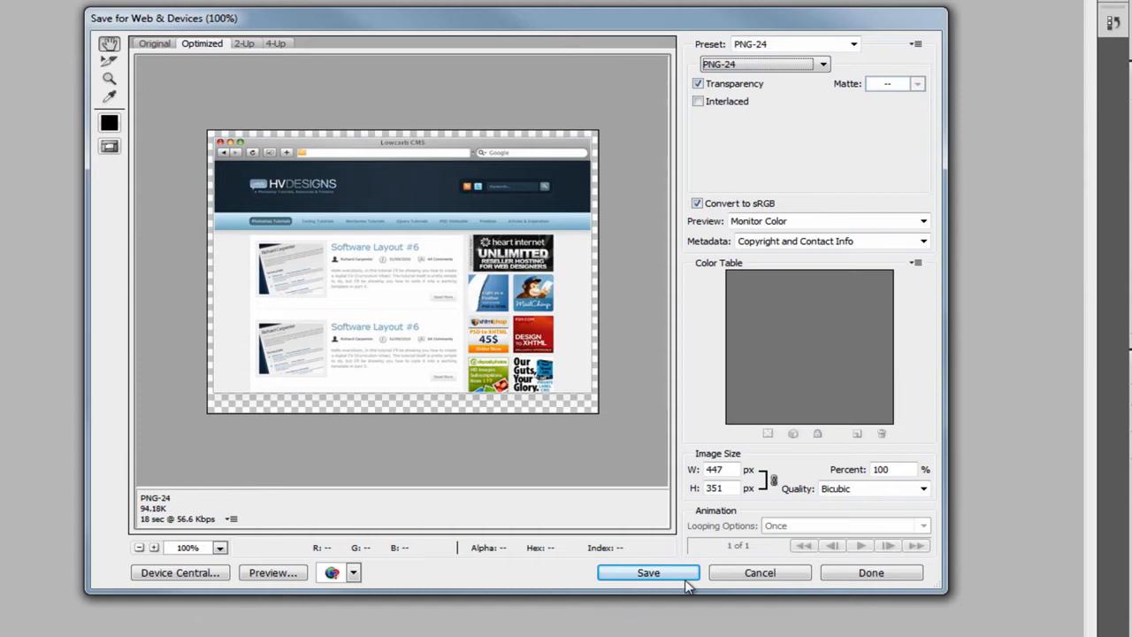
# - Save the export as billBoardMain and close Untitled-1 without saving
pyautogui.click(645, 575)
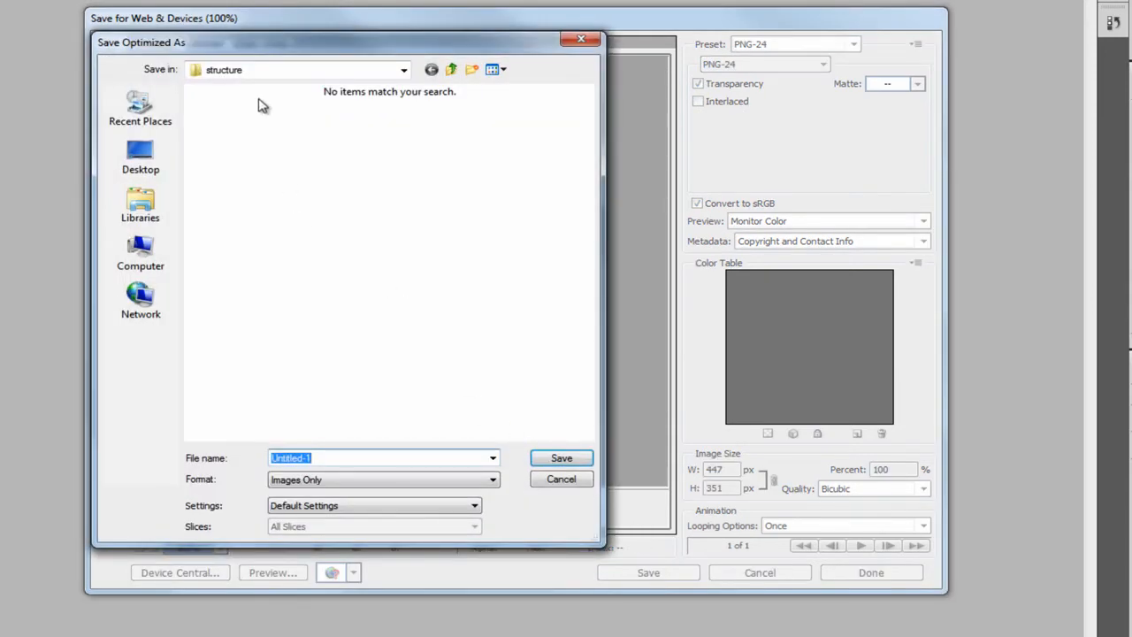
pyautogui.write('billBoard')
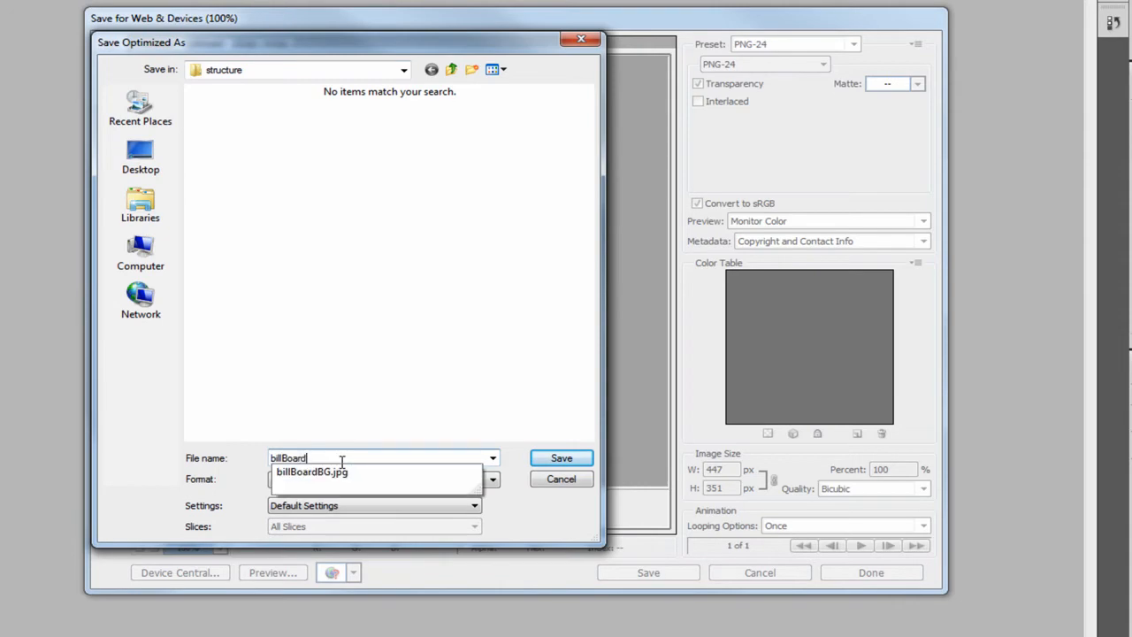
pyautogui.write('Main')
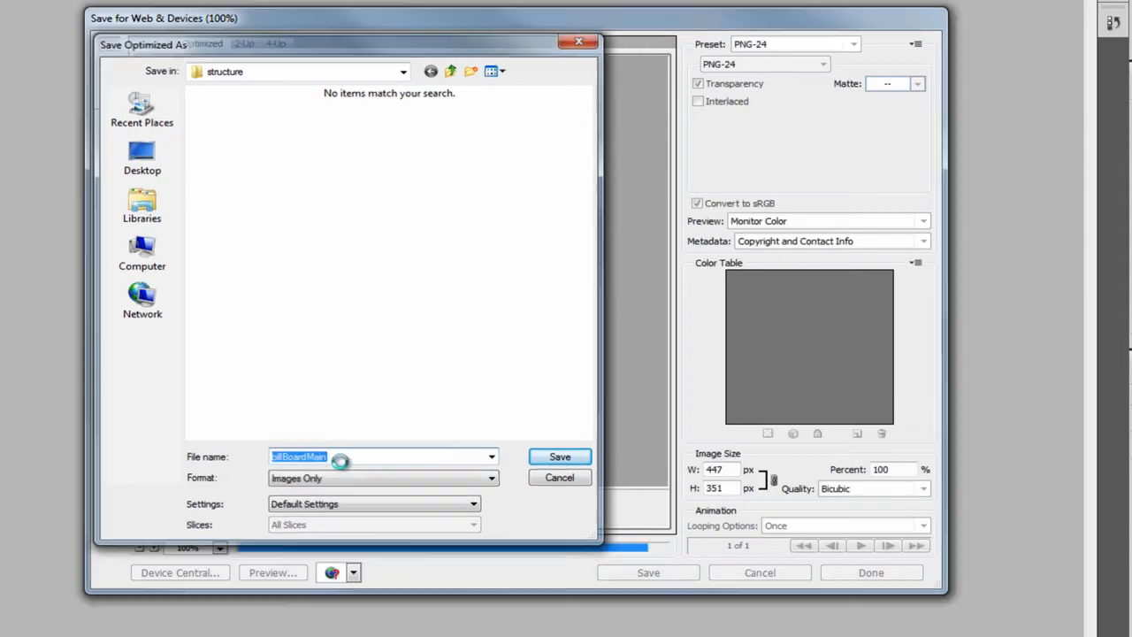
pyautogui.press('Return')
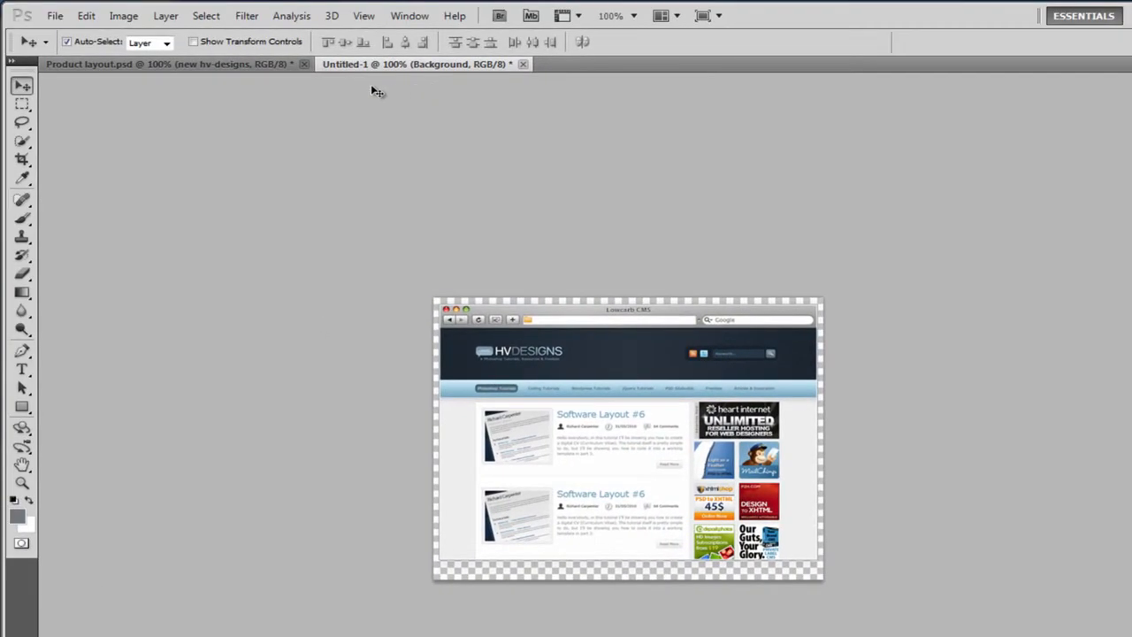
pyautogui.click(523, 63)
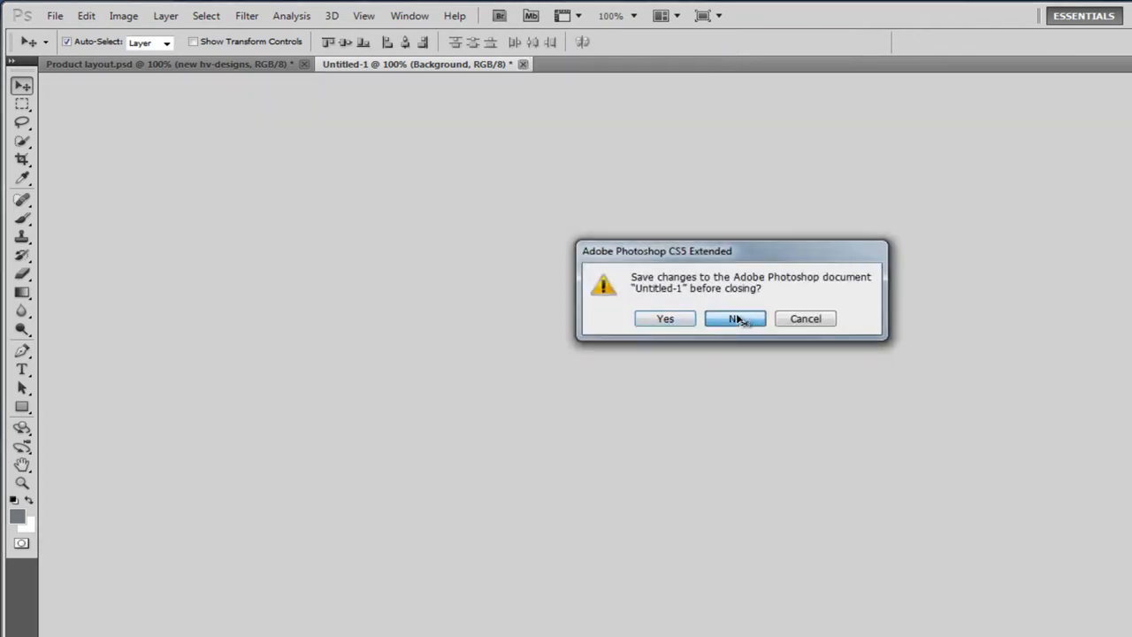
pyautogui.click(755, 325)
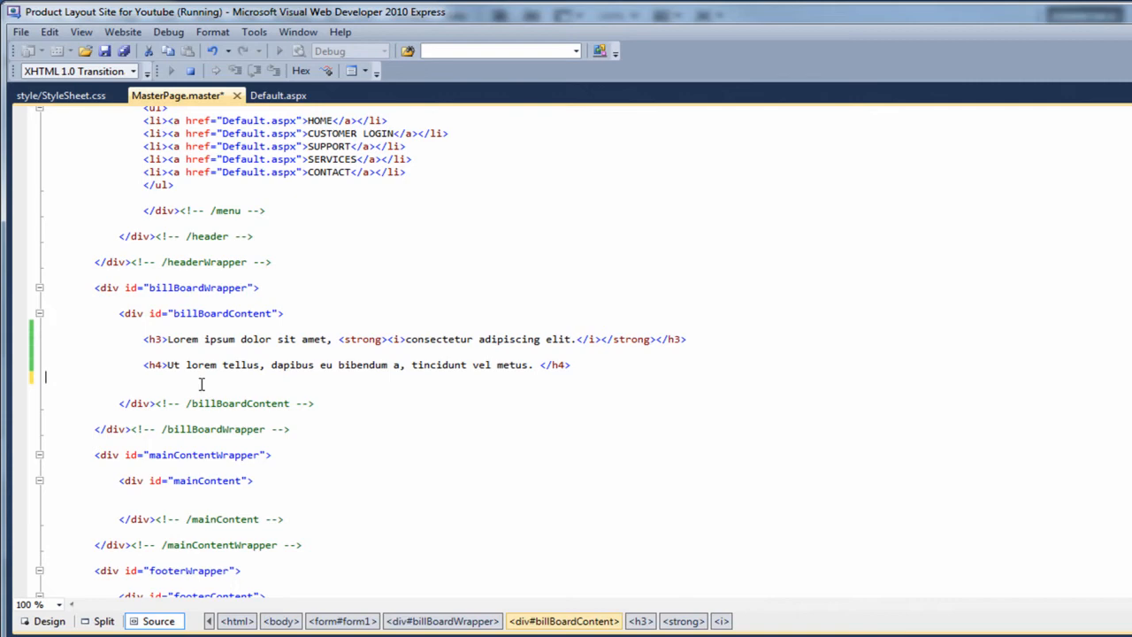
# - Insert <img src="images/structure/BillboardMain.png" /> two lines below the h4 heading
pyautogui.click(890, 323)
pyautogui.press('Return')
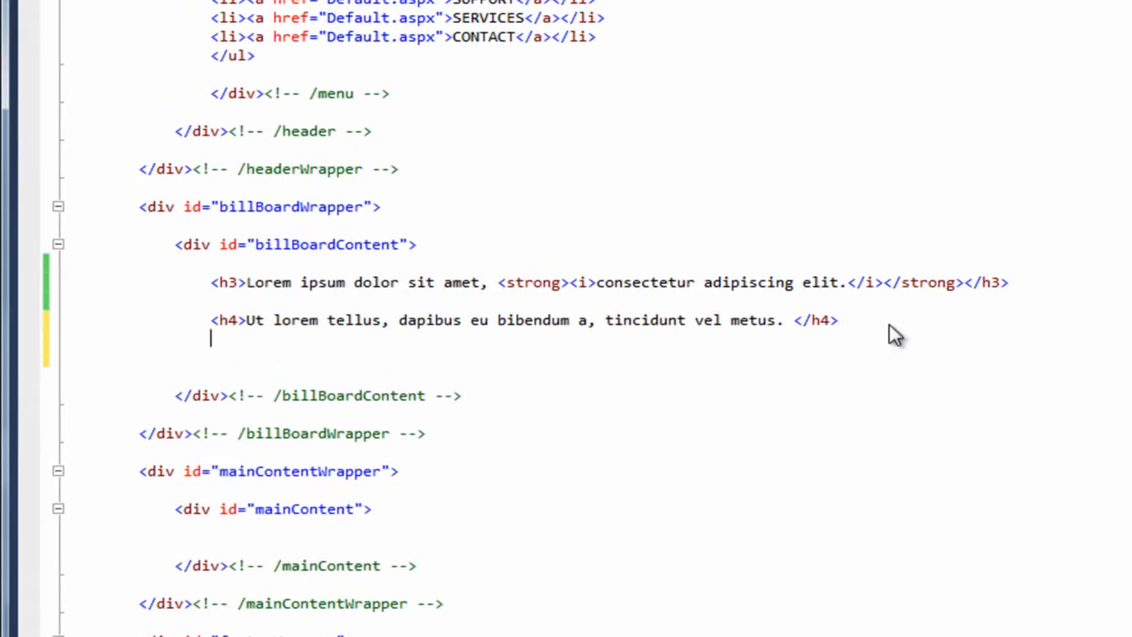
pyautogui.press('Return')
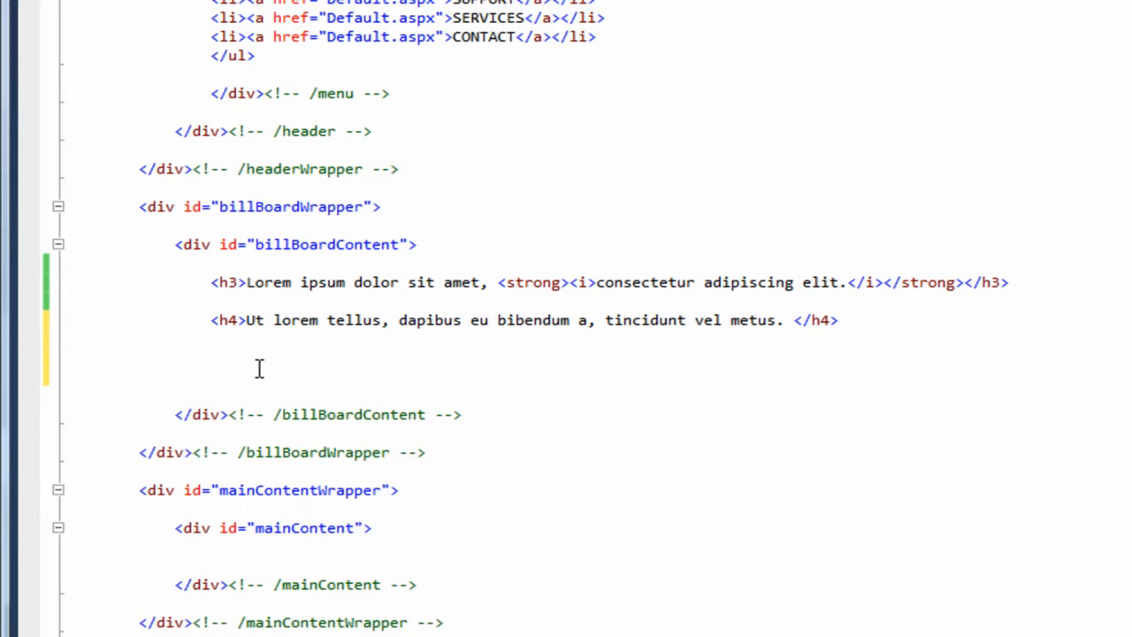
pyautogui.write('<img src="images/structure/BillboardMain.png" />')
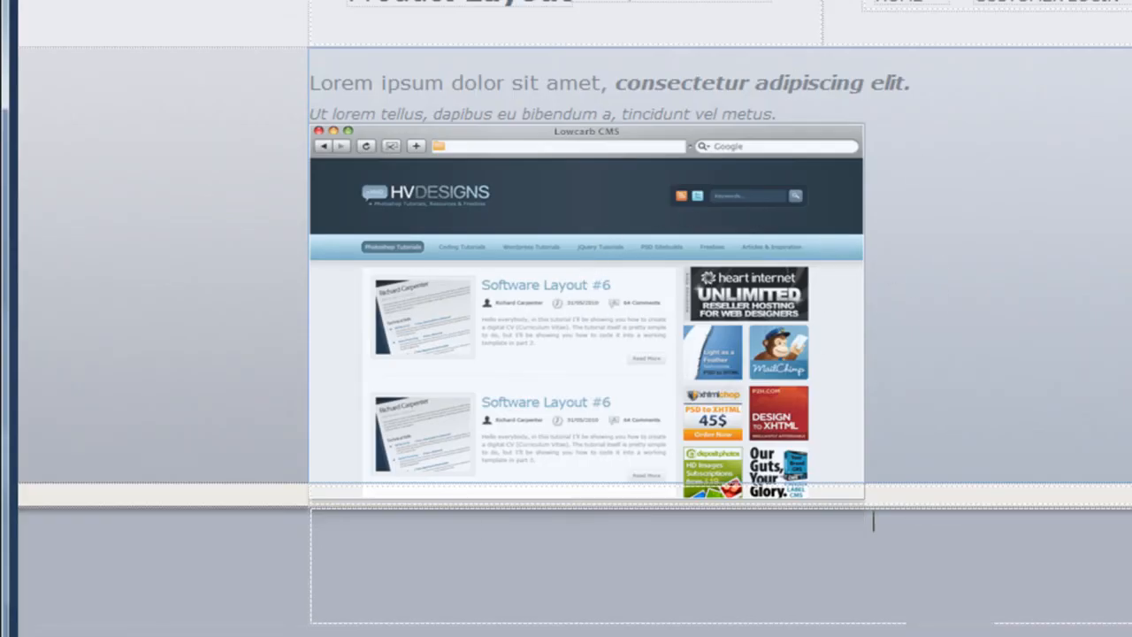
# - Build and run the Product Layout site in Chrome to preview the billboard
pyautogui.click(228, 154)
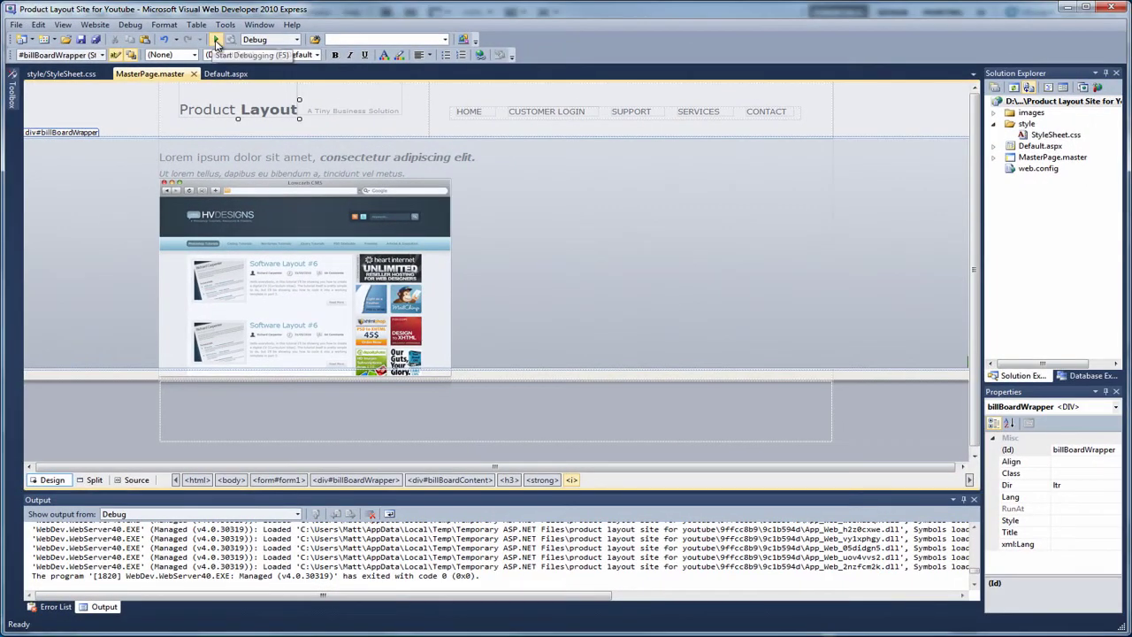
pyautogui.click(216, 43)
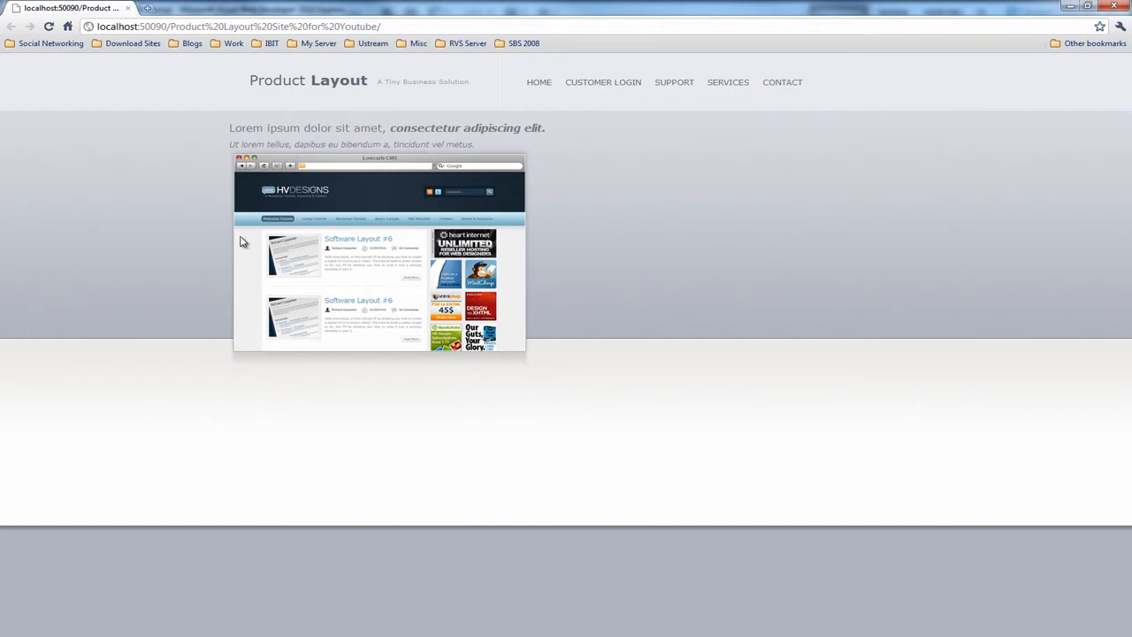
# - Close the browser and show all mockup layers, including the Lorem ipsum text layer
pyautogui.click(1119, 11)
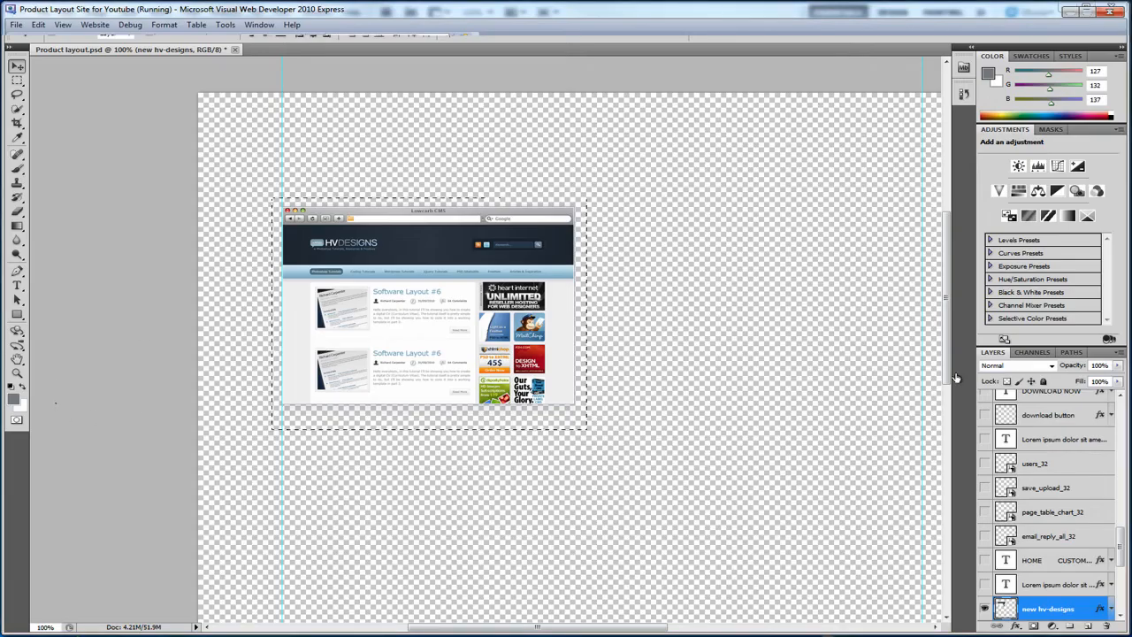
pyautogui.click(230, 161)
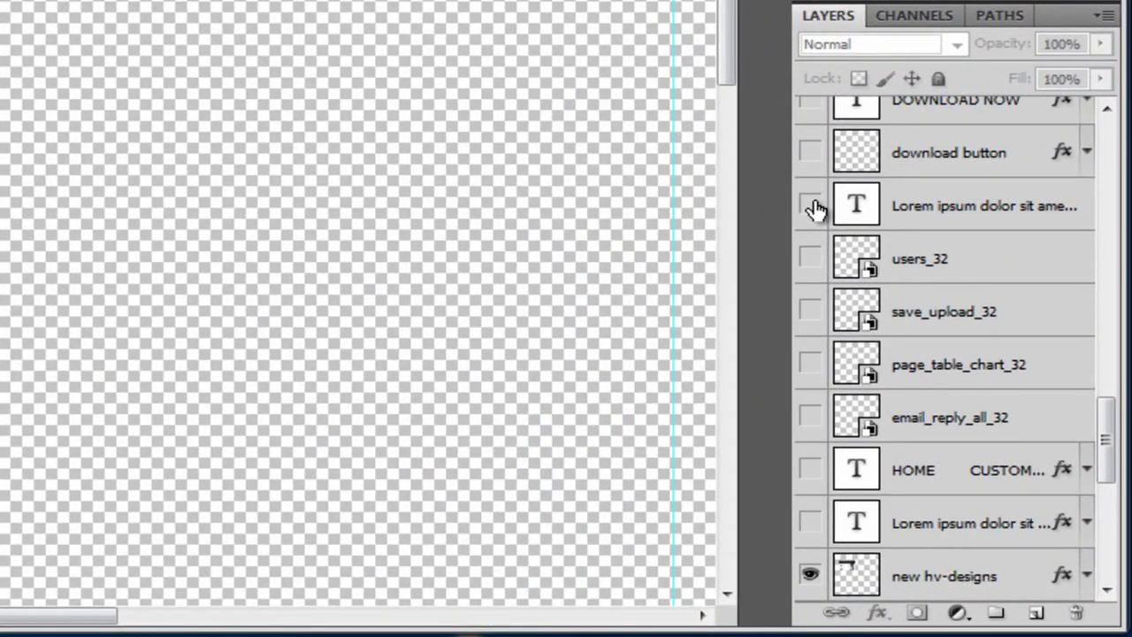
pyautogui.rightClick(814, 206)
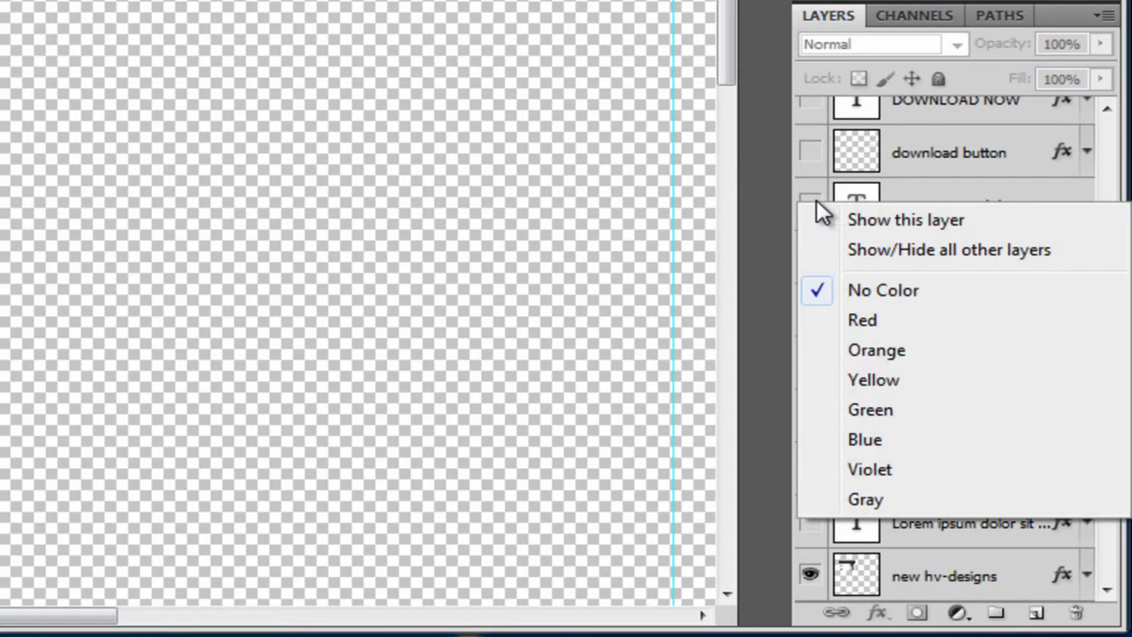
pyautogui.click(838, 250)
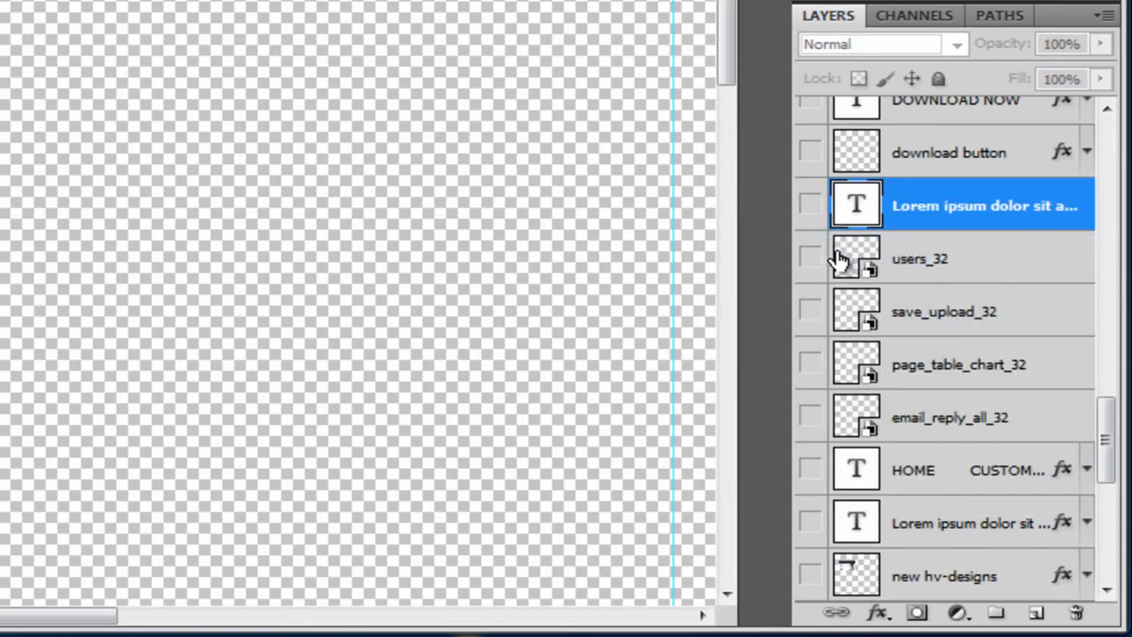
pyautogui.rightClick(810, 212)
pyautogui.click(863, 263)
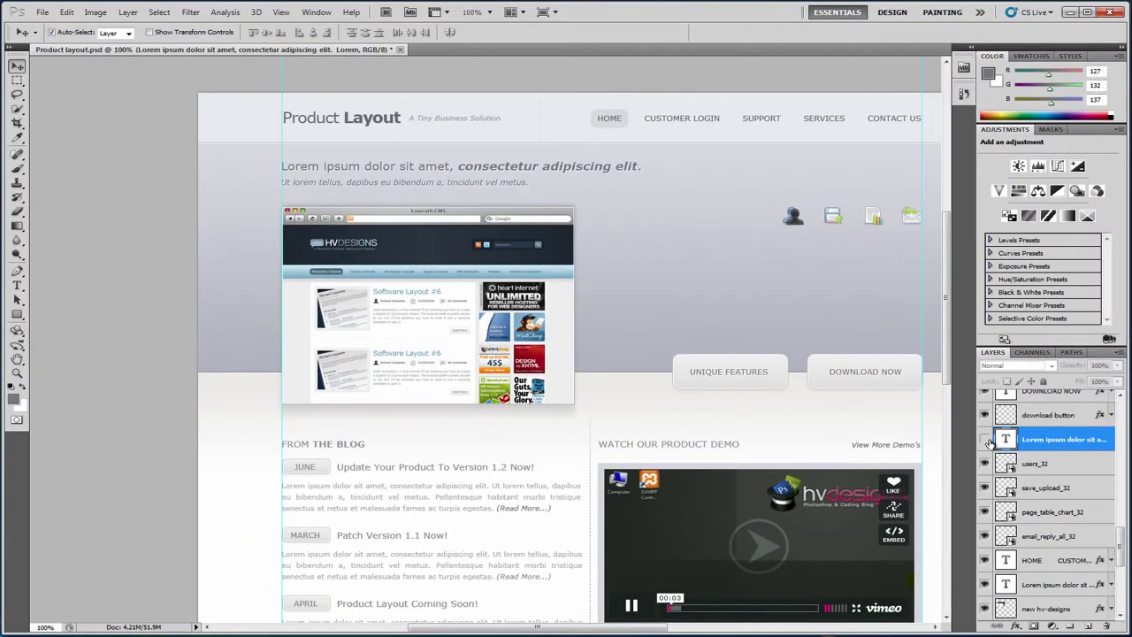
pyautogui.click(985, 440)
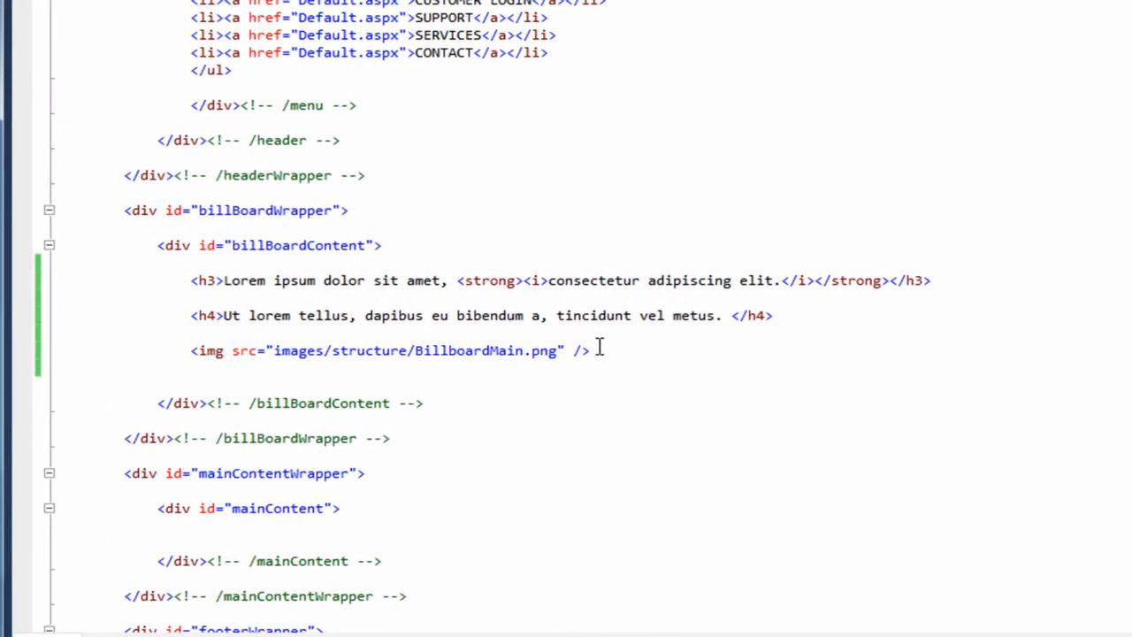
# - Give the billboard img tag id="billBoardImage"
pyautogui.click(227, 354)
pyautogui.write('id')
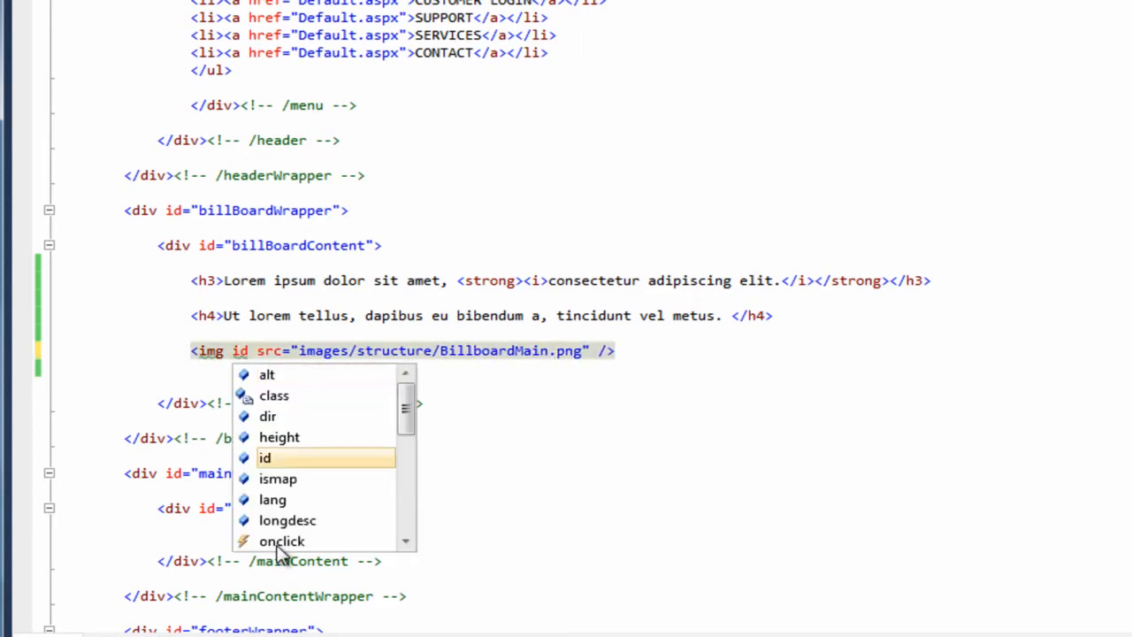
pyautogui.write('="b')
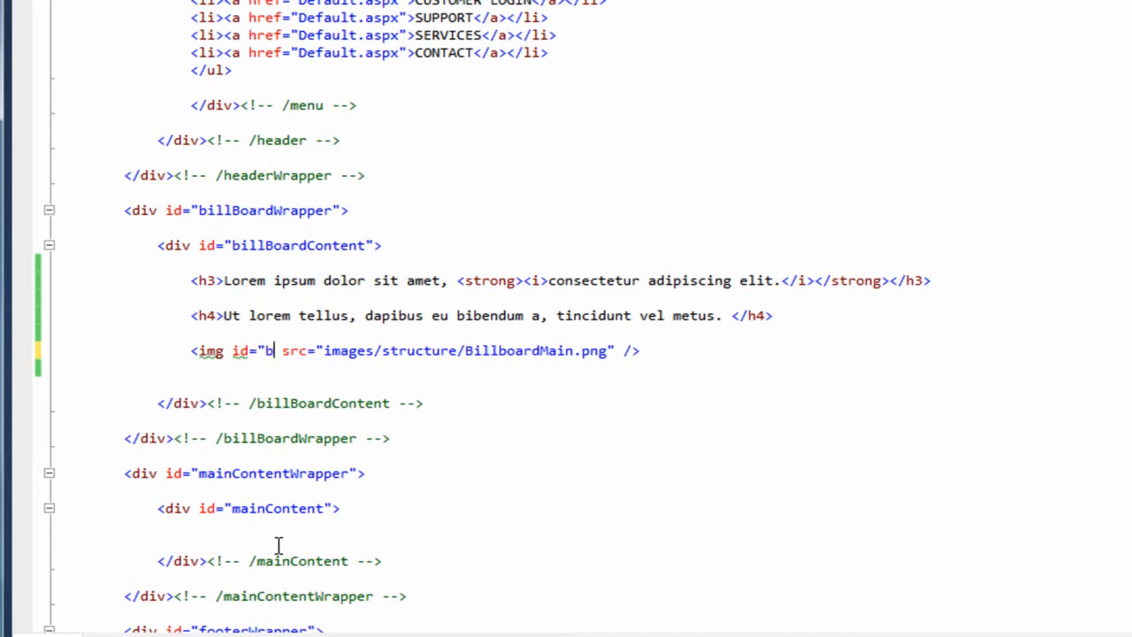
pyautogui.write('illBoar')
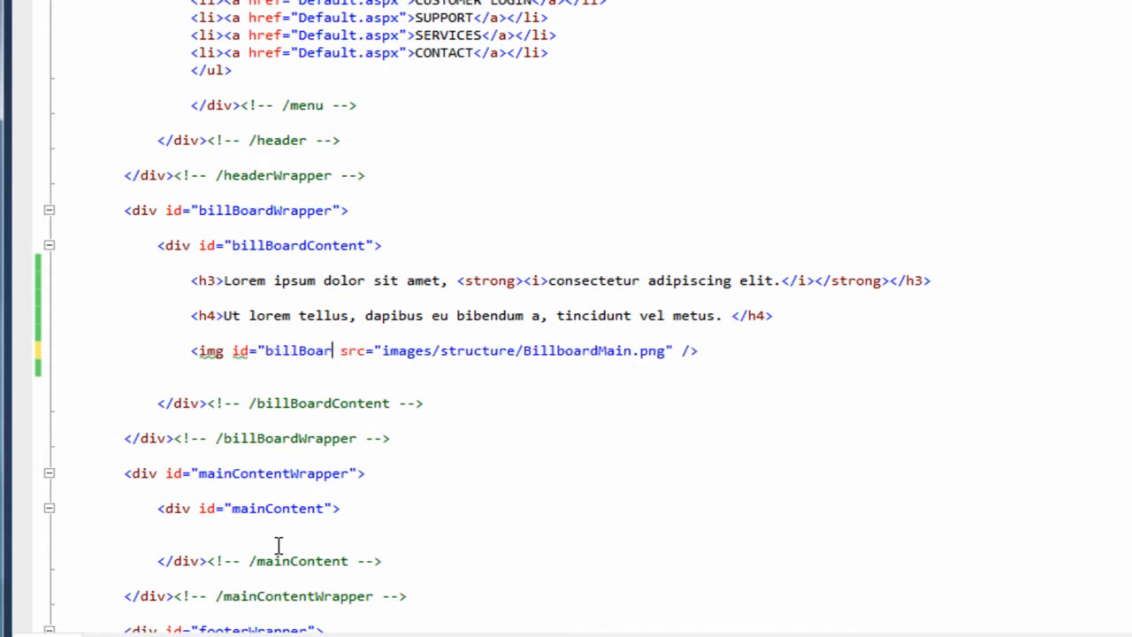
pyautogui.write('dImage"')
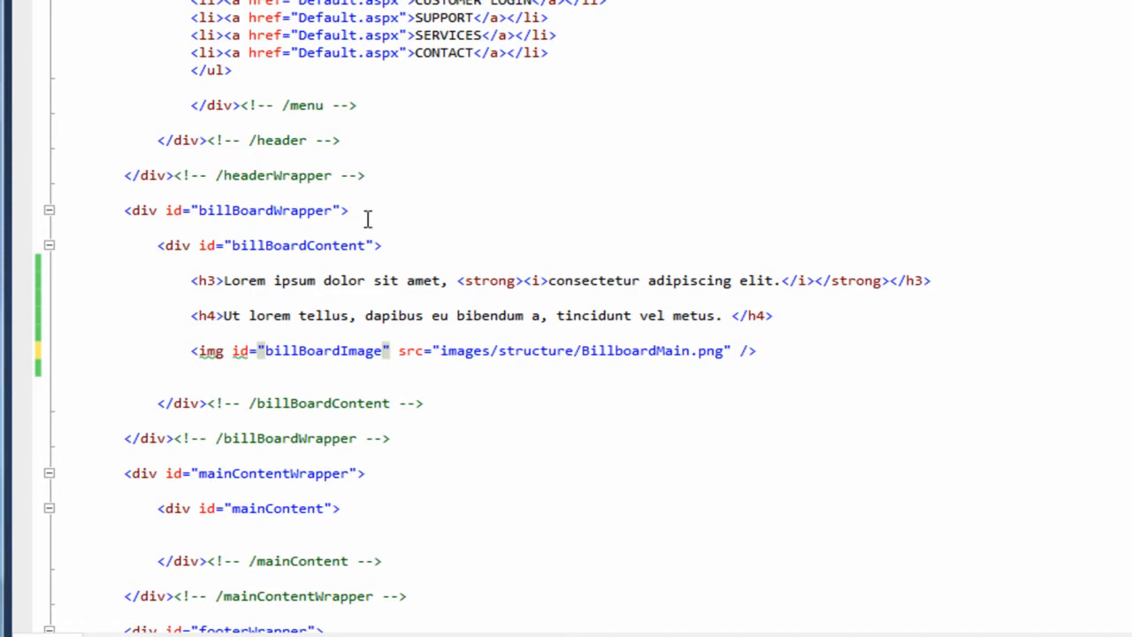
pyautogui.click(402, 331)
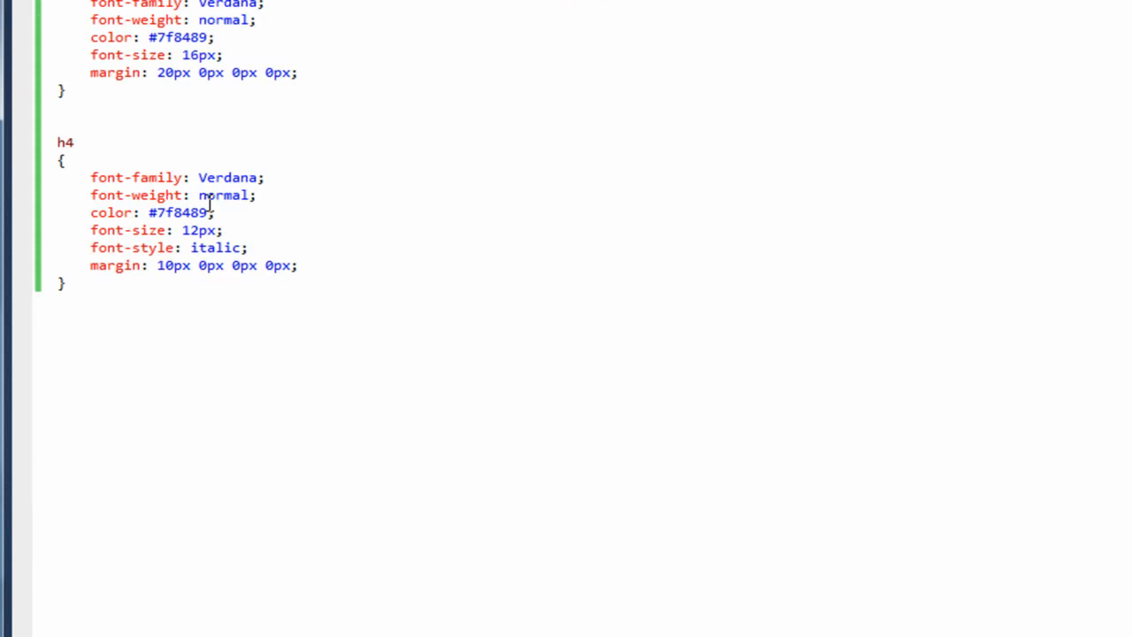
pyautogui.scroll(6, 276, 349)
pyautogui.scroll(5, 260, 333)
pyautogui.scroll(10, 253, 316)
pyautogui.scroll(5, 254, 316)
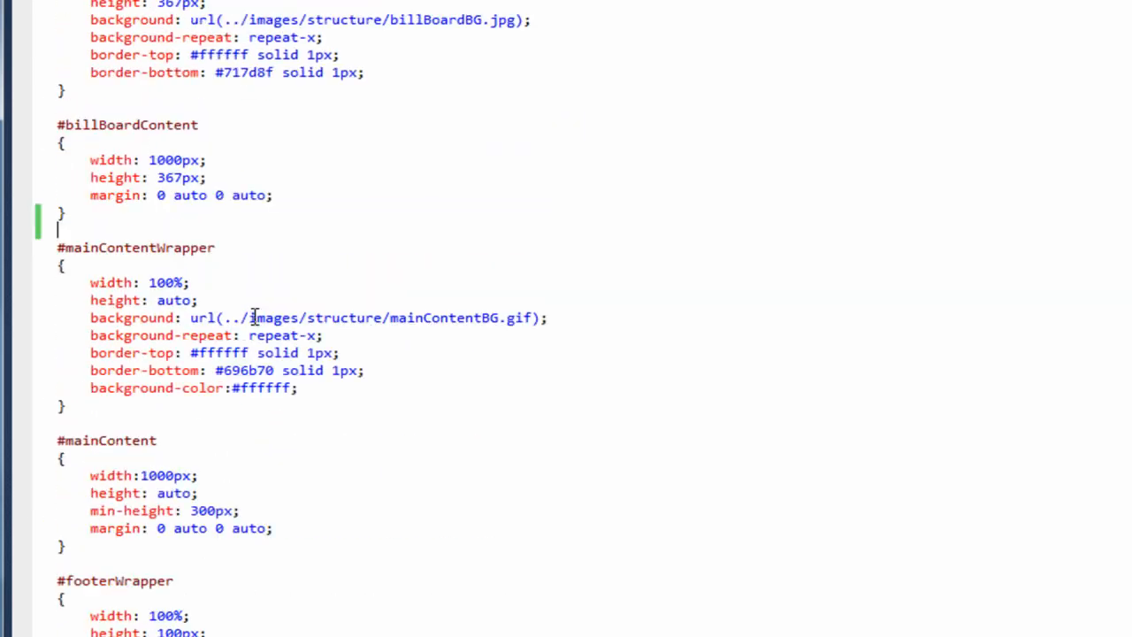
pyautogui.scroll(2, 252, 314)
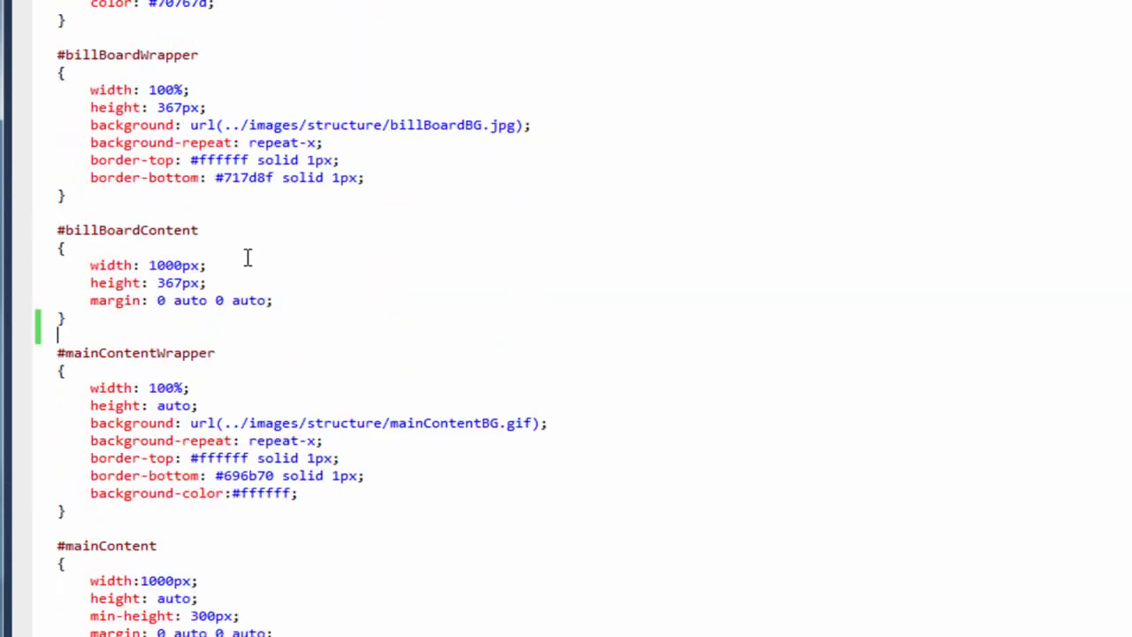
# - Add a #billBoardImage rule with position: relative; top: 30px; and save the stylesheet
pyautogui.click(79, 324)
pyautogui.press('Return')
pyautogui.press('Return')
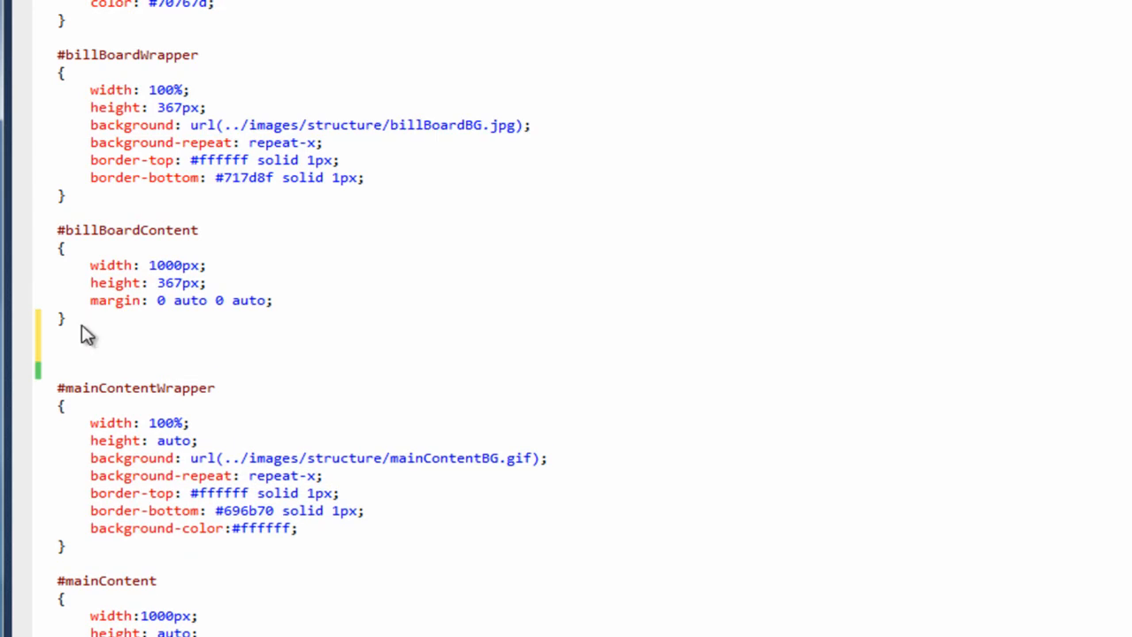
pyautogui.write('#billBoardImage { \tposition: relative; \ttop: 30px; }')
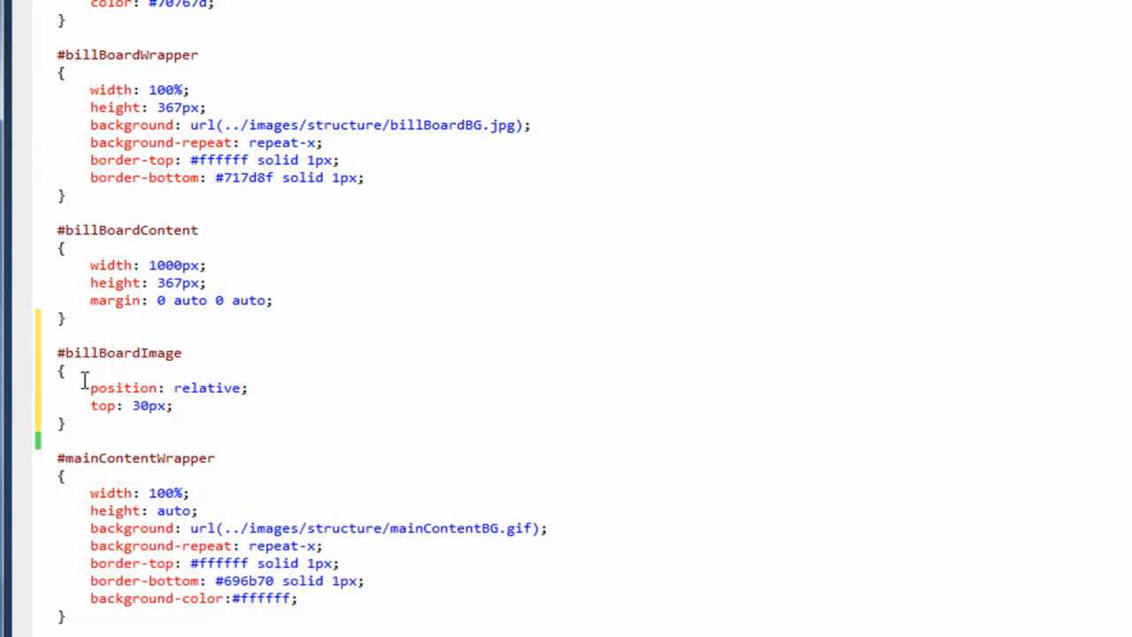
pyautogui.moveTo(264, 389); pyautogui.dragTo(91, 387)
pyautogui.click(206, 389)
pyautogui.hotkey('ctrl', 's')
pyautogui.hotkey('ctrl', 'Tab')
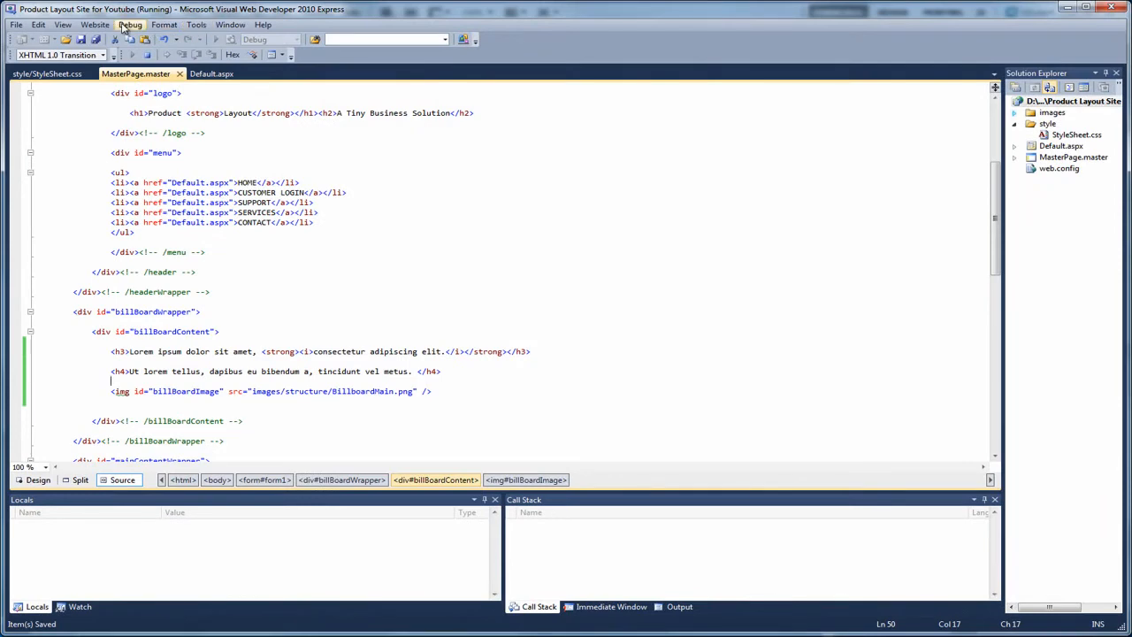
# - Restart debugging to rebuild the site and snap Chrome to the right half
pyautogui.click(130, 24)
pyautogui.click(228, 46)
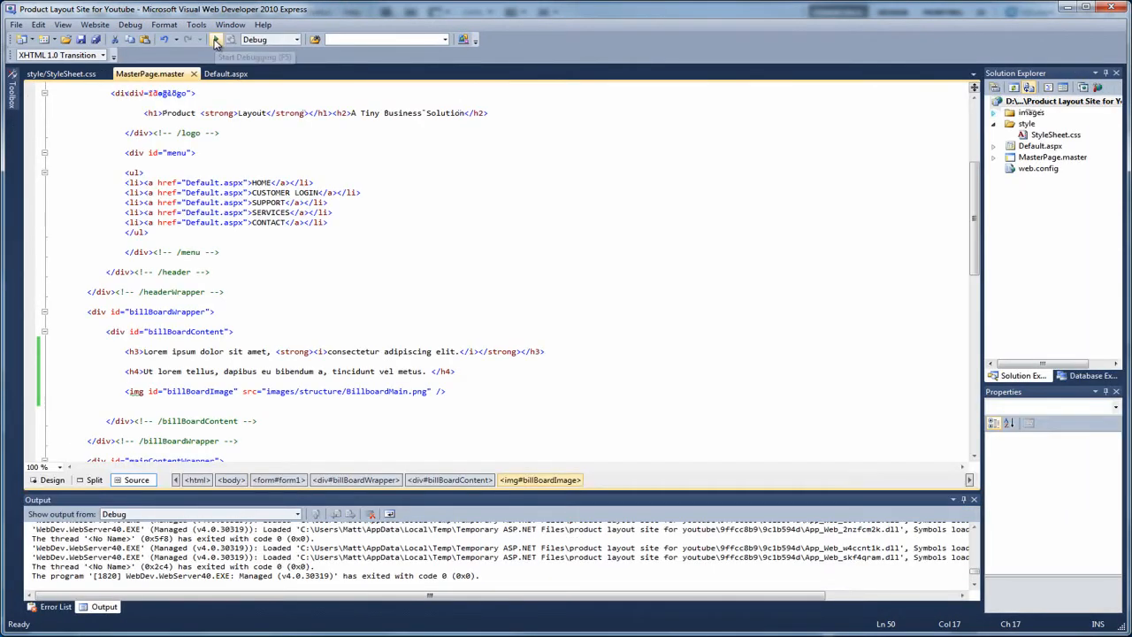
pyautogui.click(217, 44)
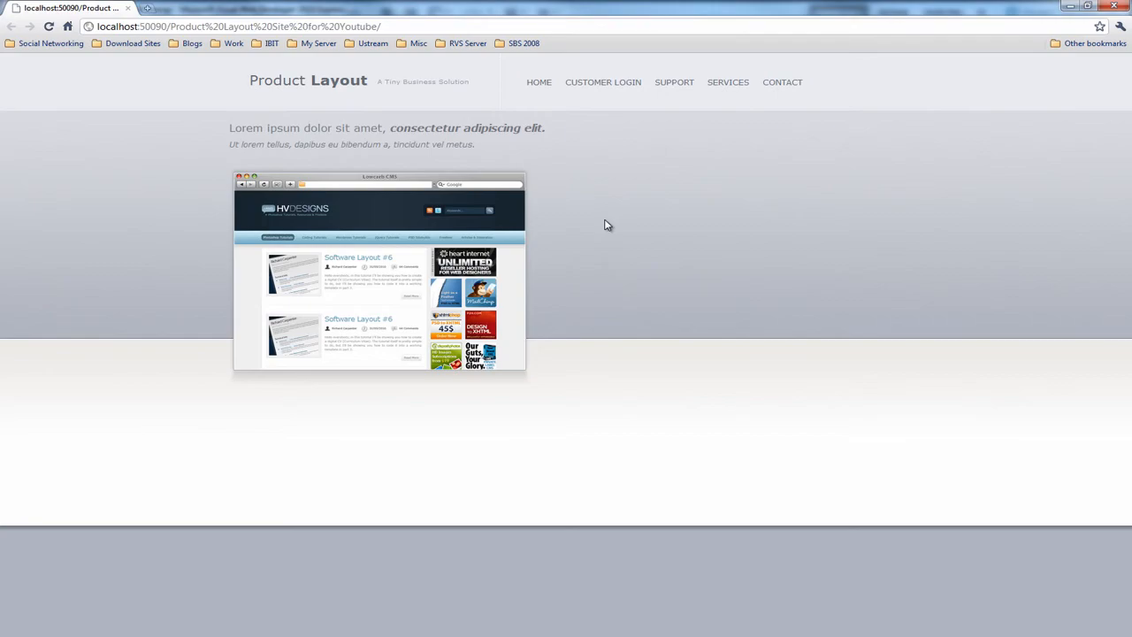
pyautogui.press('super+Right')
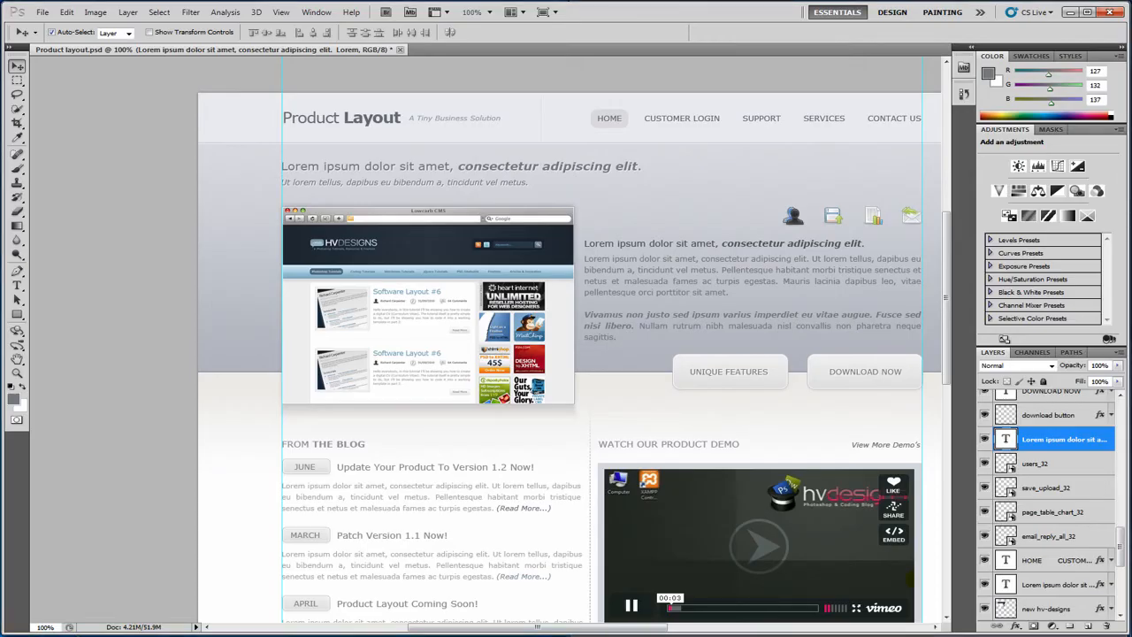
# - Snap Photoshop left, compare the mockup with Chrome, then return to the web editor
pyautogui.press('super+Left')
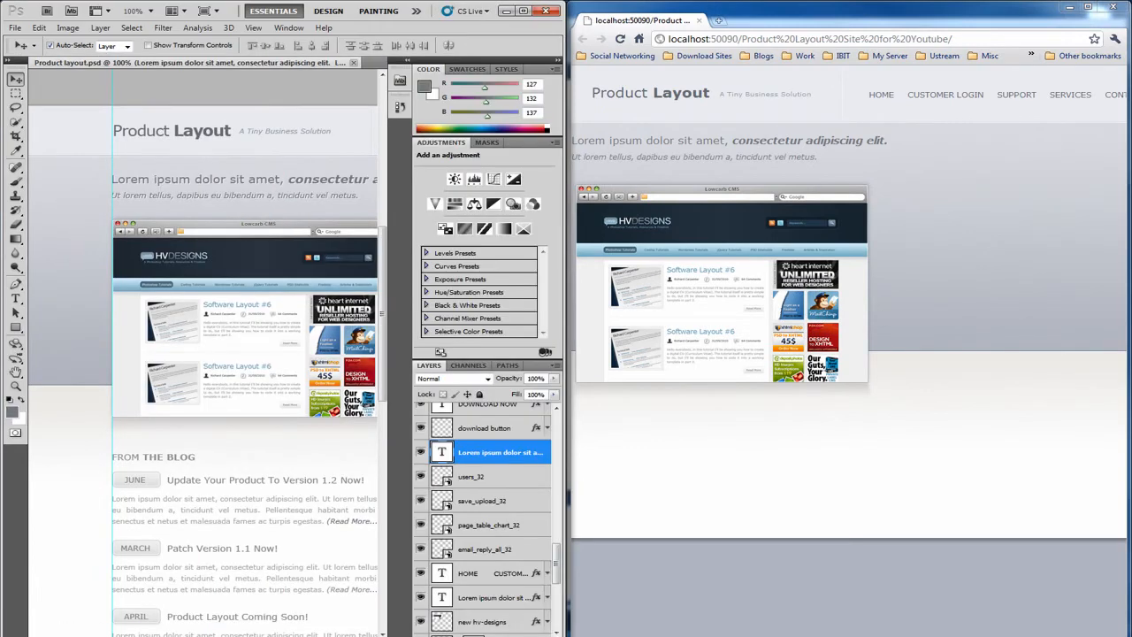
pyautogui.click(555, 68)
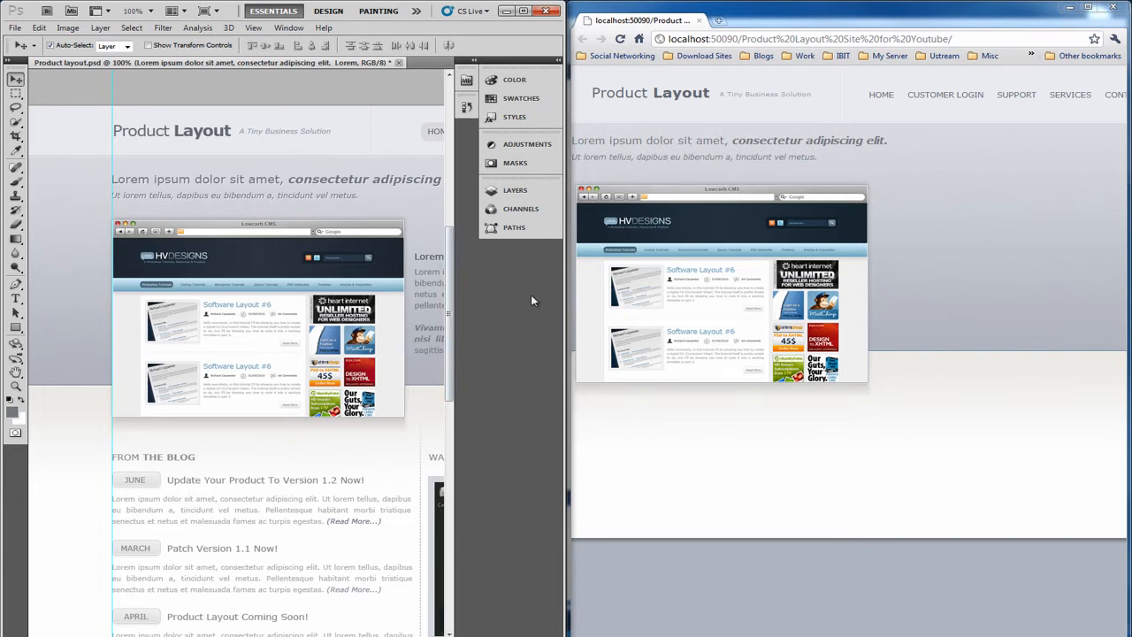
pyautogui.click(584, 194)
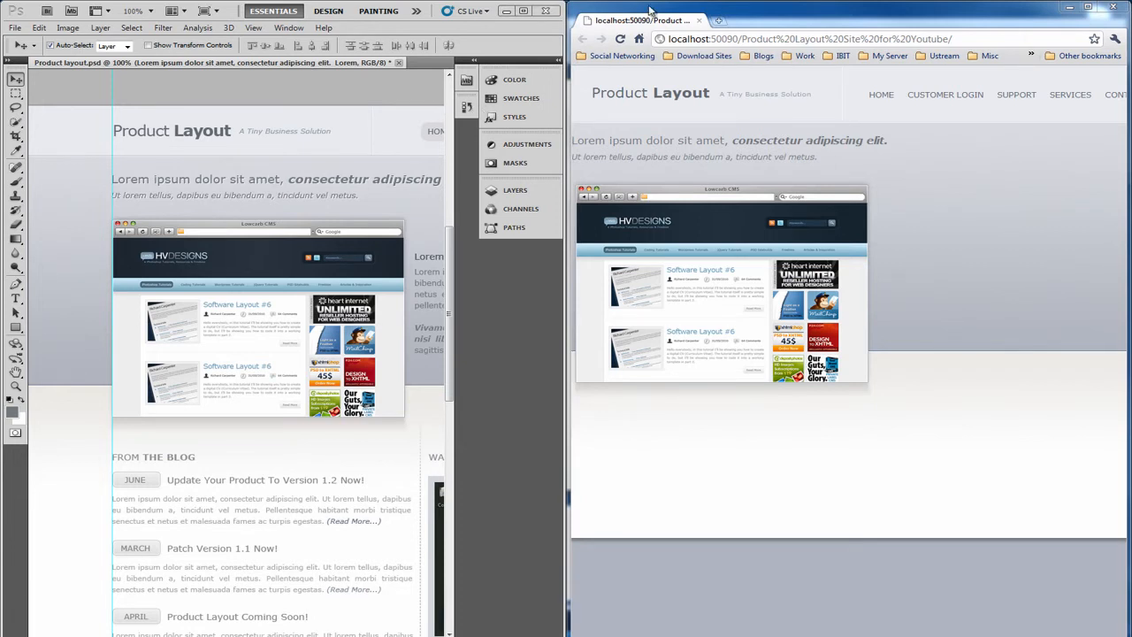
pyautogui.click(523, 11)
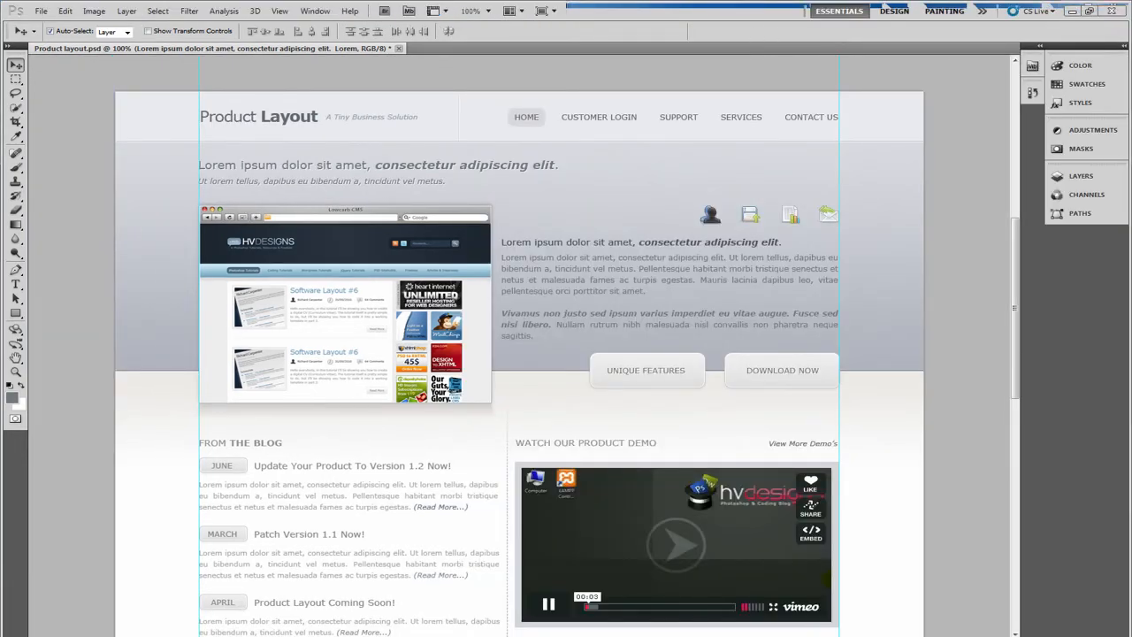
pyautogui.hotkey('alt', 'Tab')
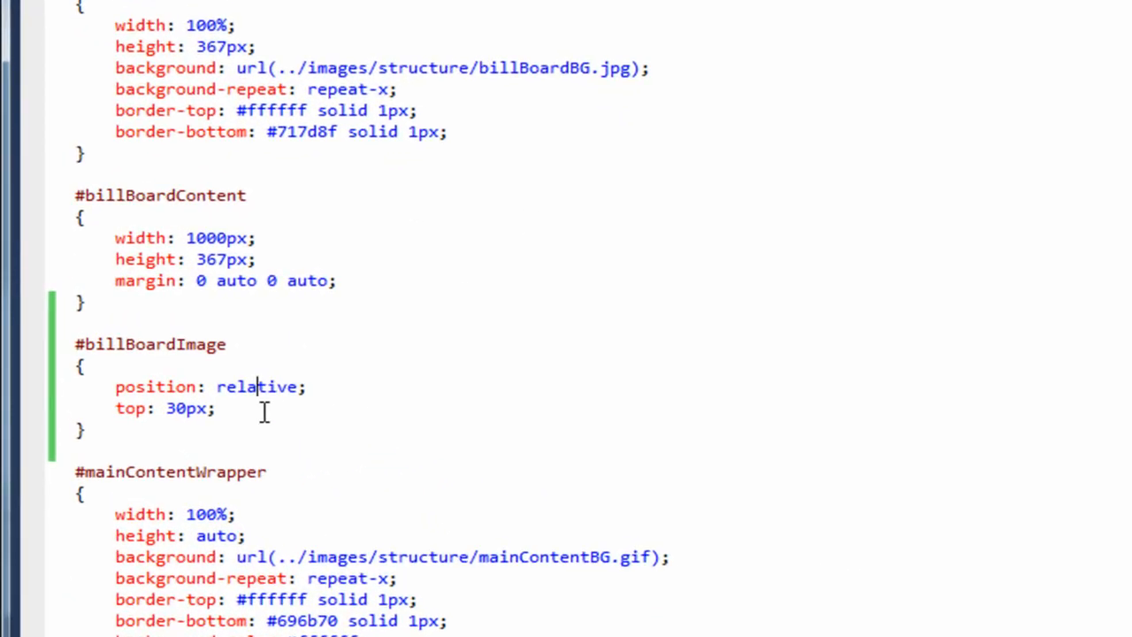
# - Add left: 400px; to #billBoardImage and reload the maximized Chrome page to check it
pyautogui.click(264, 409)
pyautogui.press('Return')
pyautogui.write('l')
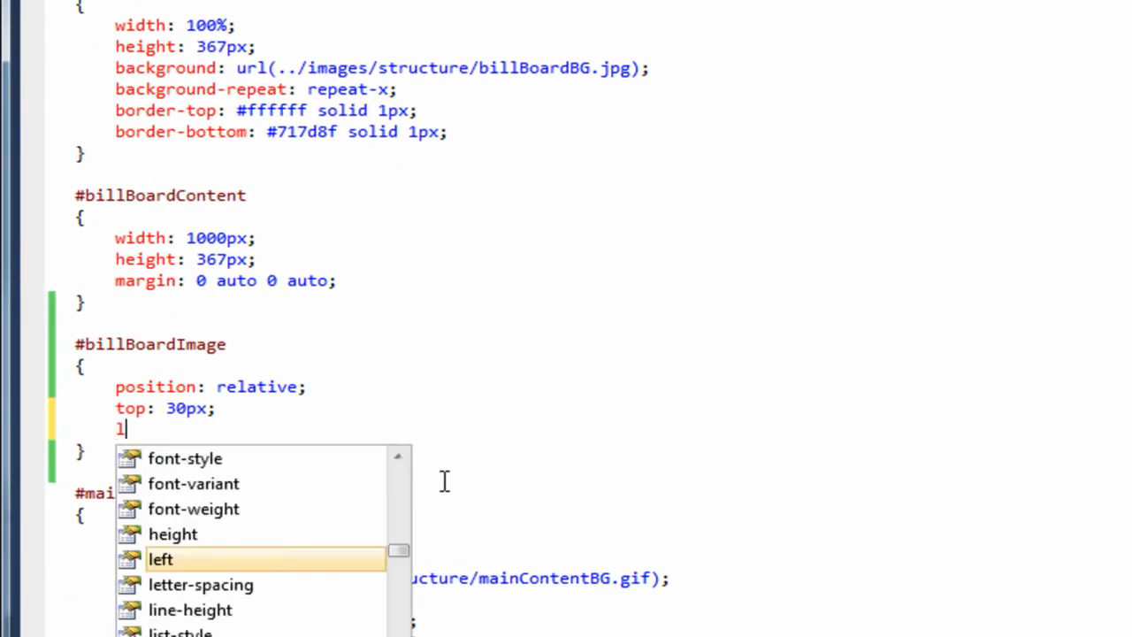
pyautogui.write('eft:')
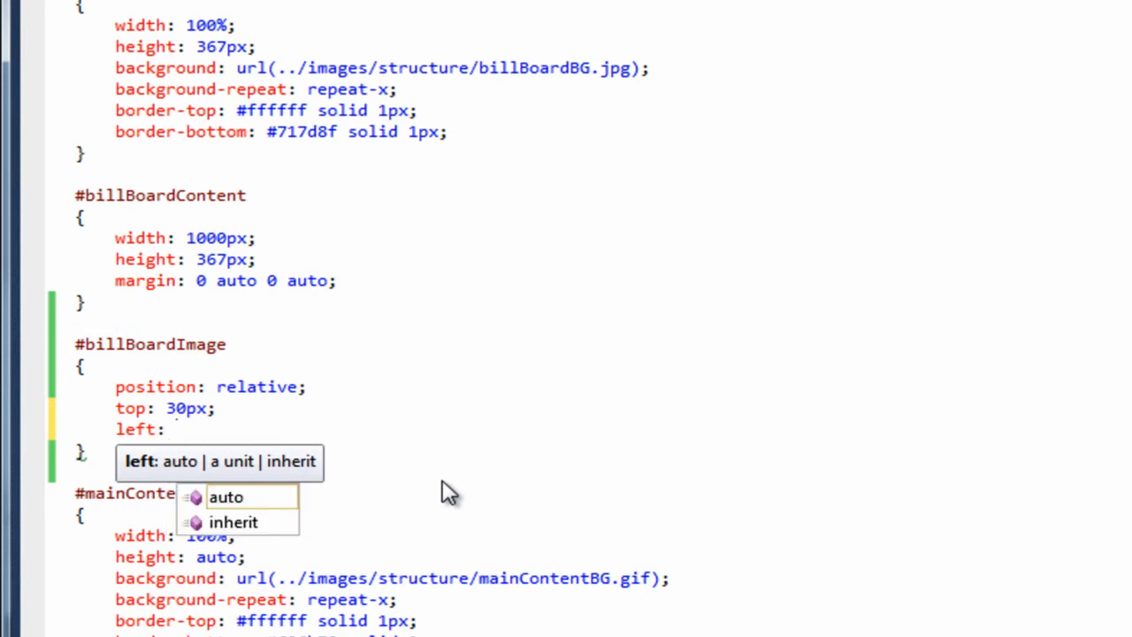
pyautogui.write(' 400px;')
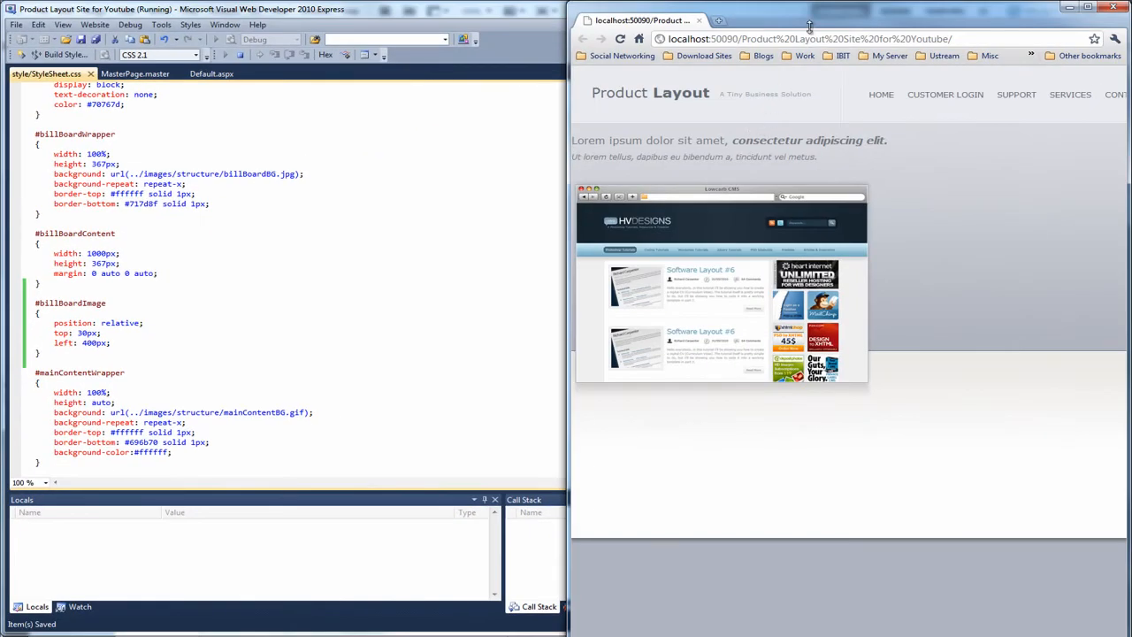
pyautogui.moveTo(823, 19); pyautogui.dragTo(722, 18)
pyautogui.doubleClick(725, 16)
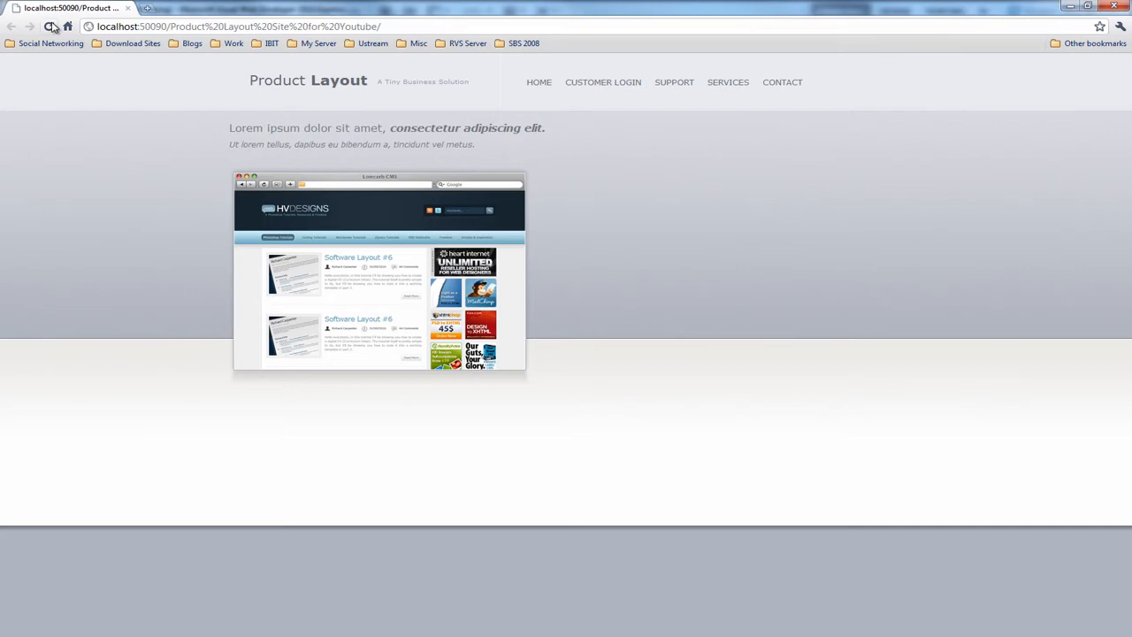
pyautogui.click(50, 26)
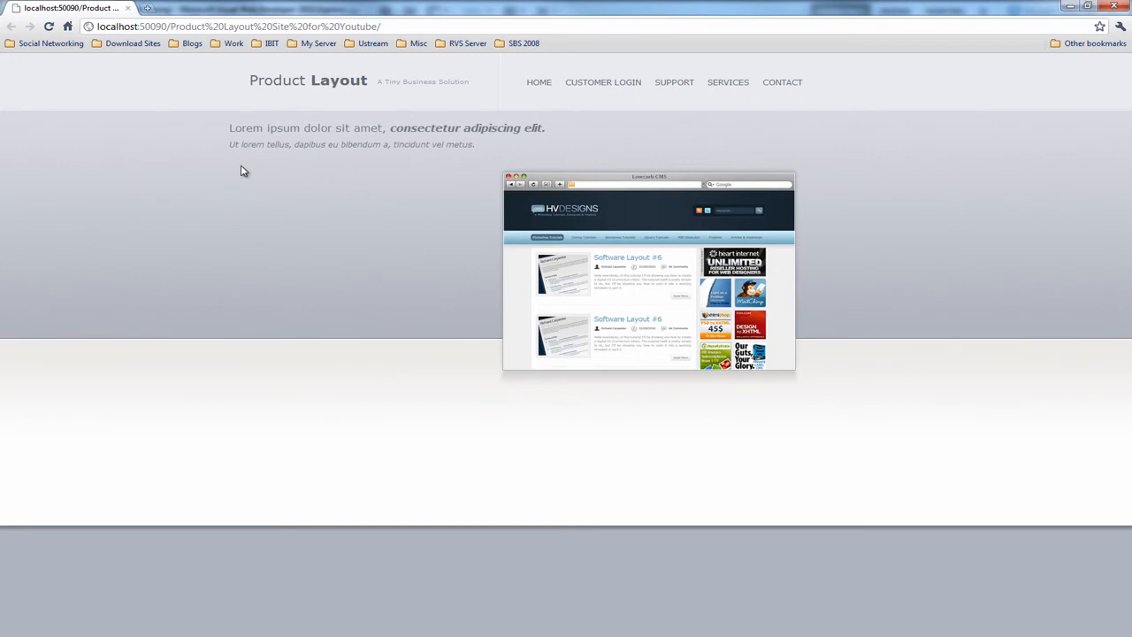
pyautogui.click(1116, 7)
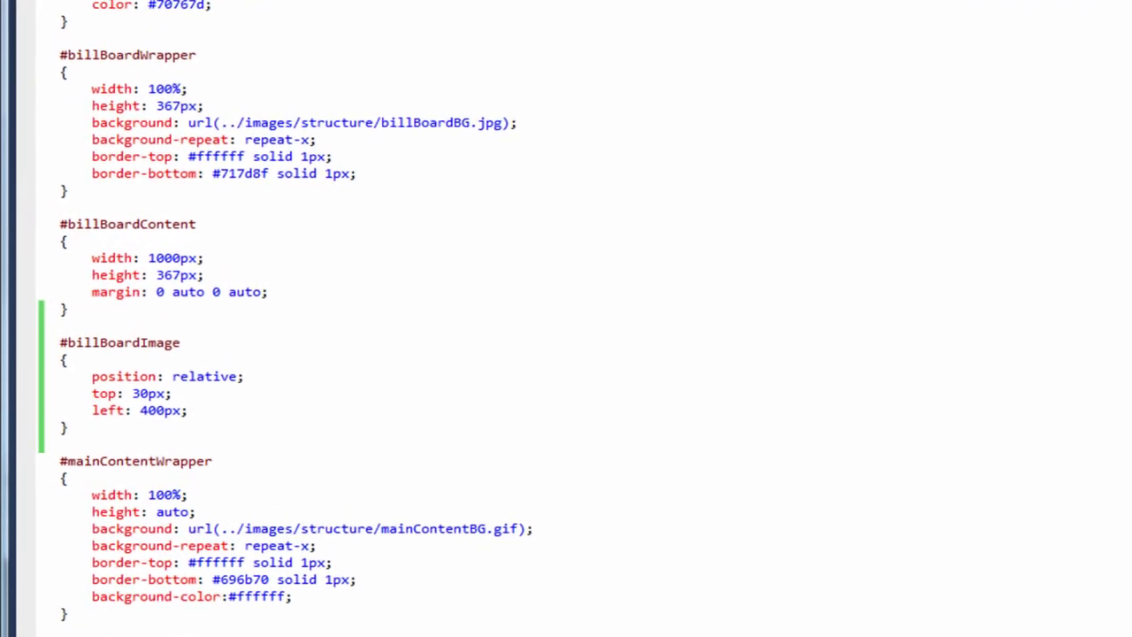
# - Delete the left: 400px; line from the #billBoardImage rule
pyautogui.hotkey('alt', 'd')
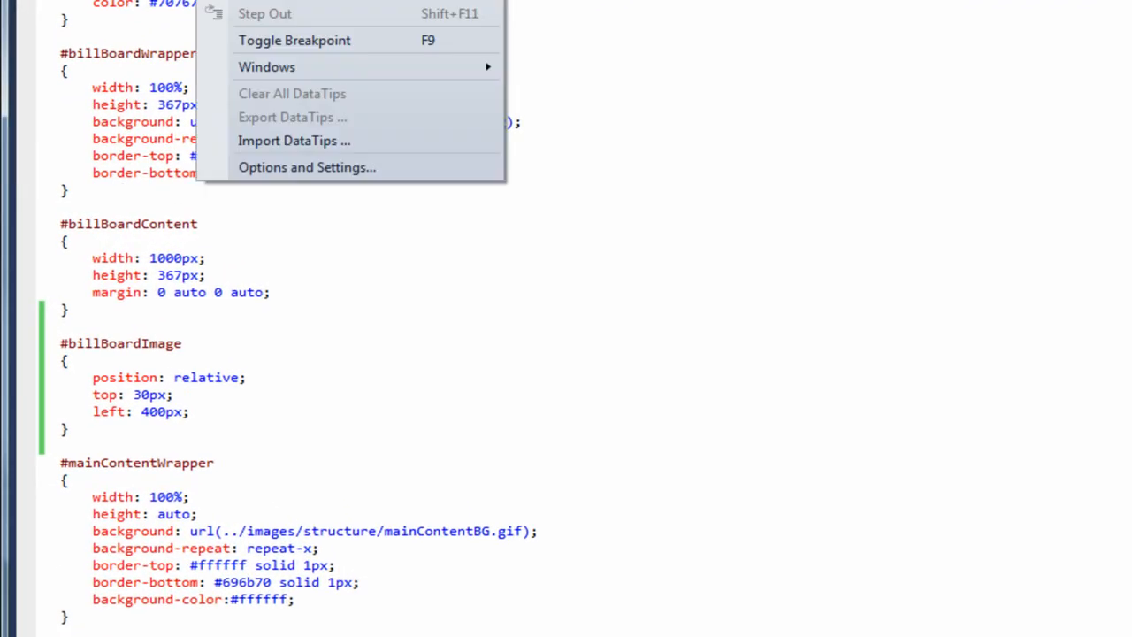
pyautogui.press('Escape')
pyautogui.moveTo(216, 411); pyautogui.dragTo(109, 412)
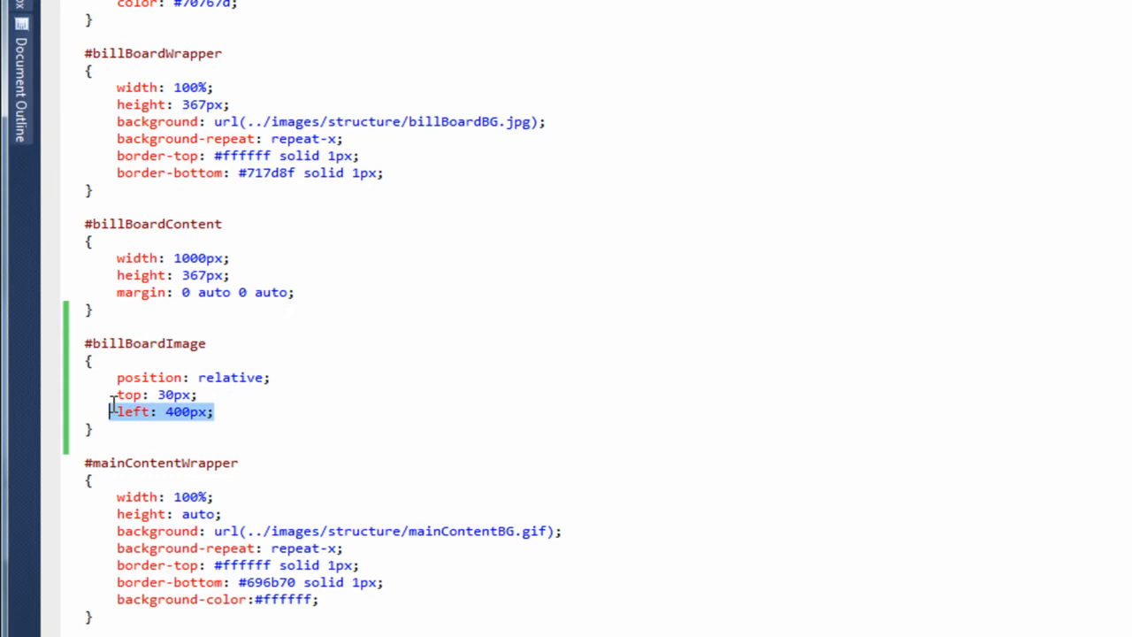
pyautogui.press('Delete')
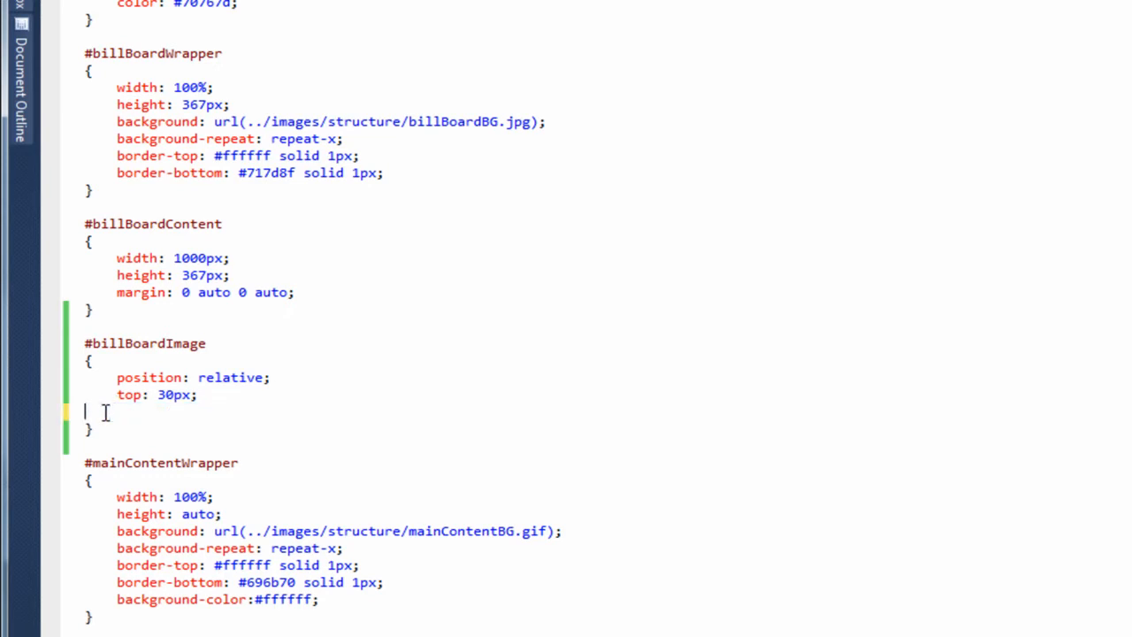
pyautogui.press('BackSpace')
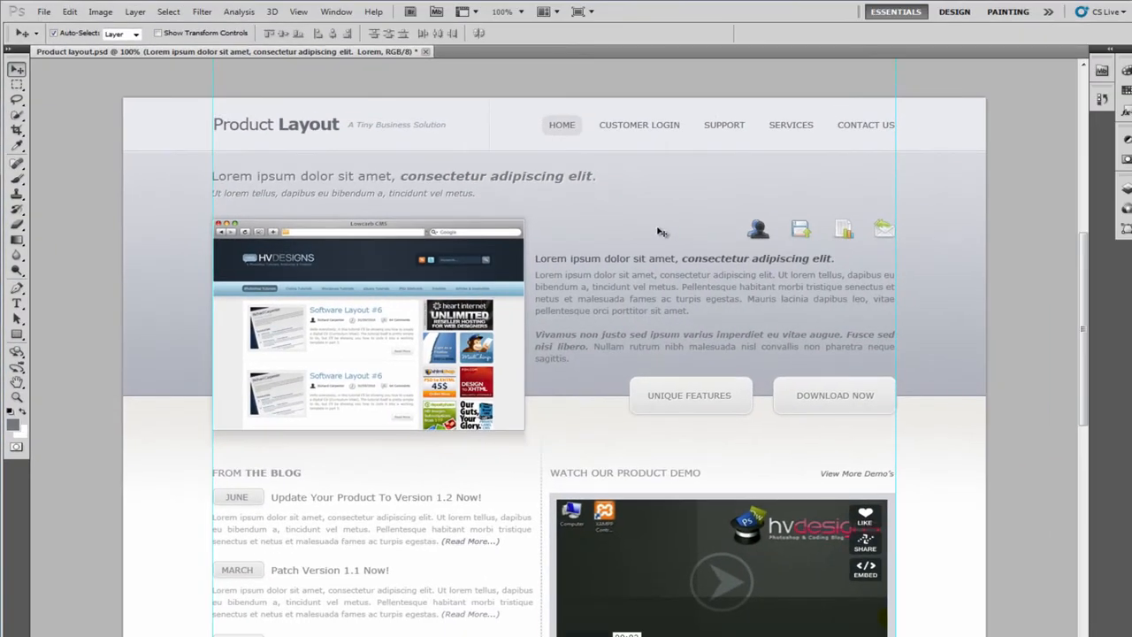
# - Zoom the mockup to 300% and bring the feature icons into view
pyautogui.click(662, 232)
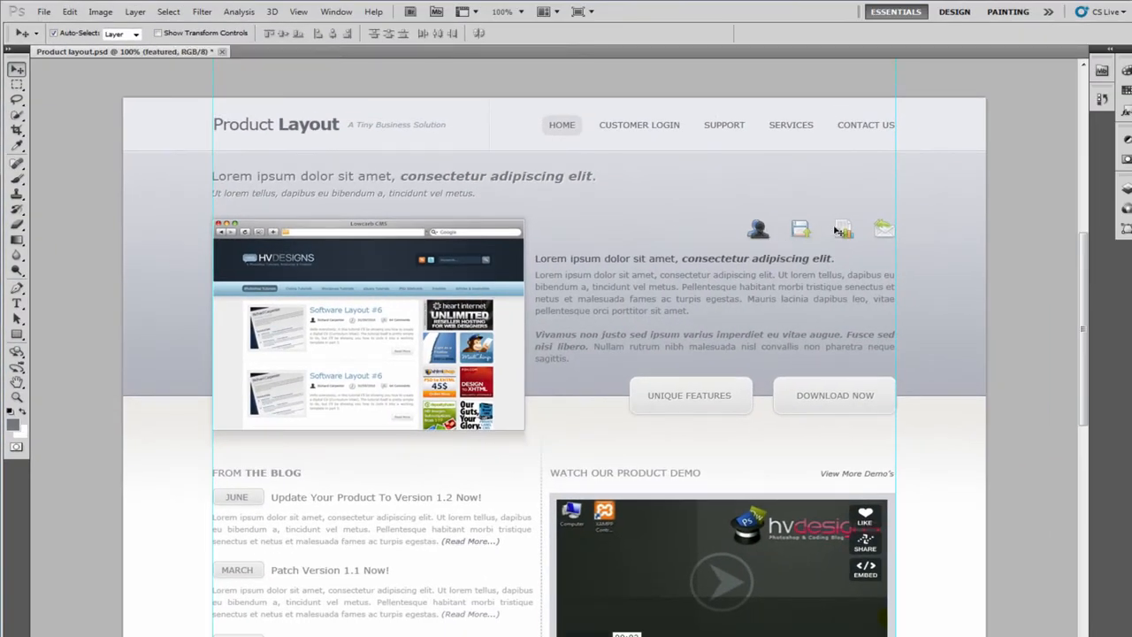
pyautogui.click(749, 261)
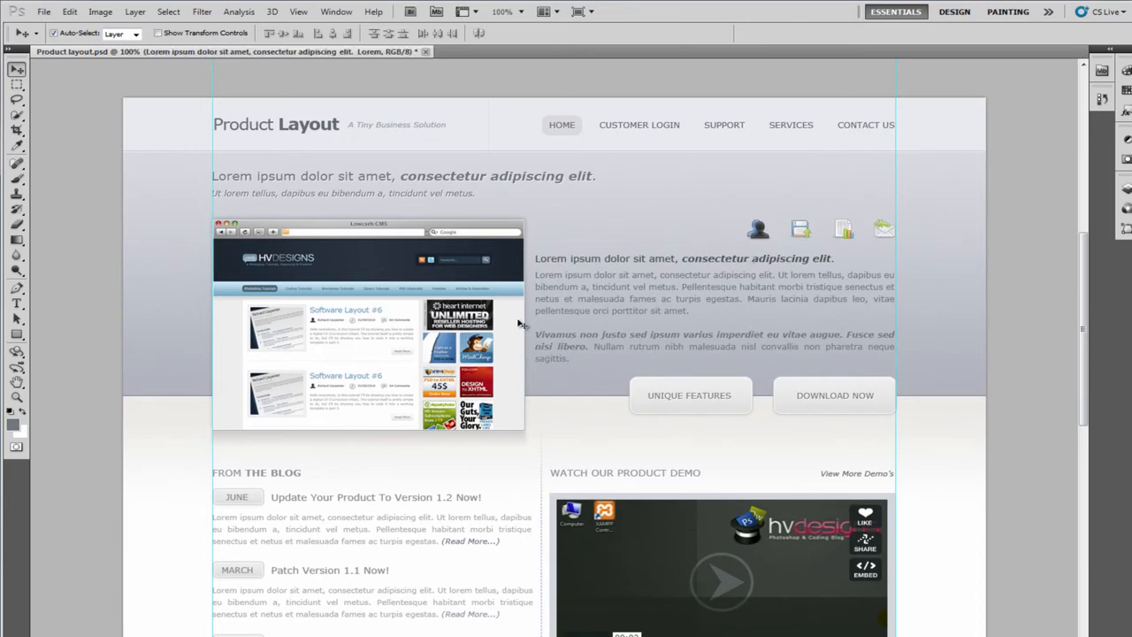
pyautogui.hotkey('ctrl', '+')
pyautogui.hotkey('ctrl', '+')
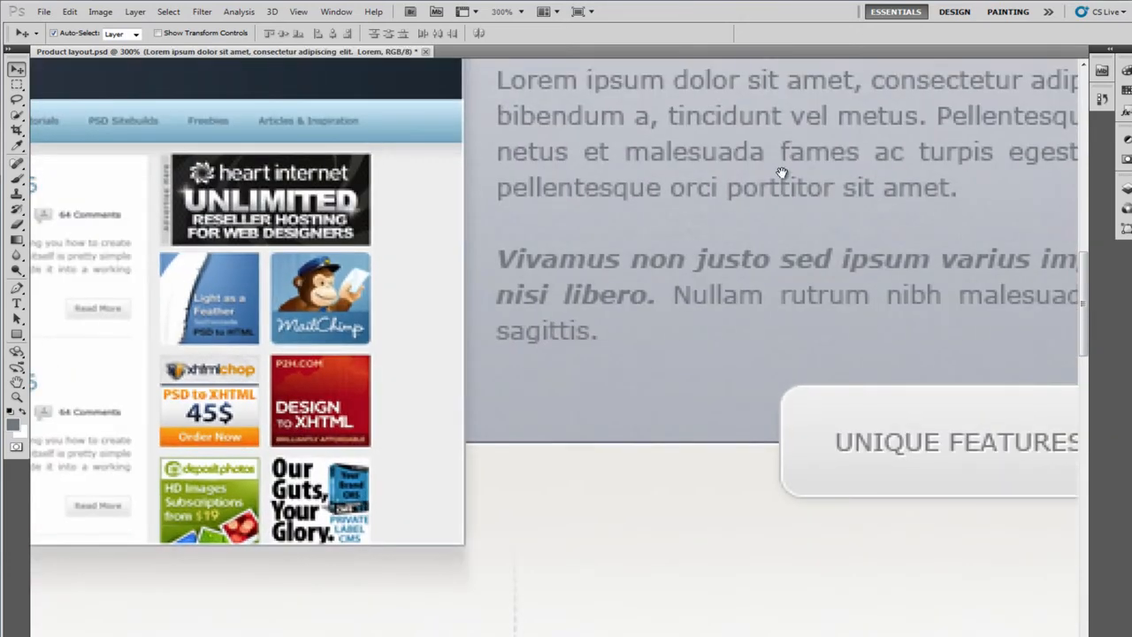
pyautogui.moveTo(783, 173); pyautogui.dragTo(325, 552)
pyautogui.moveTo(678, 417); pyautogui.dragTo(475, 328)
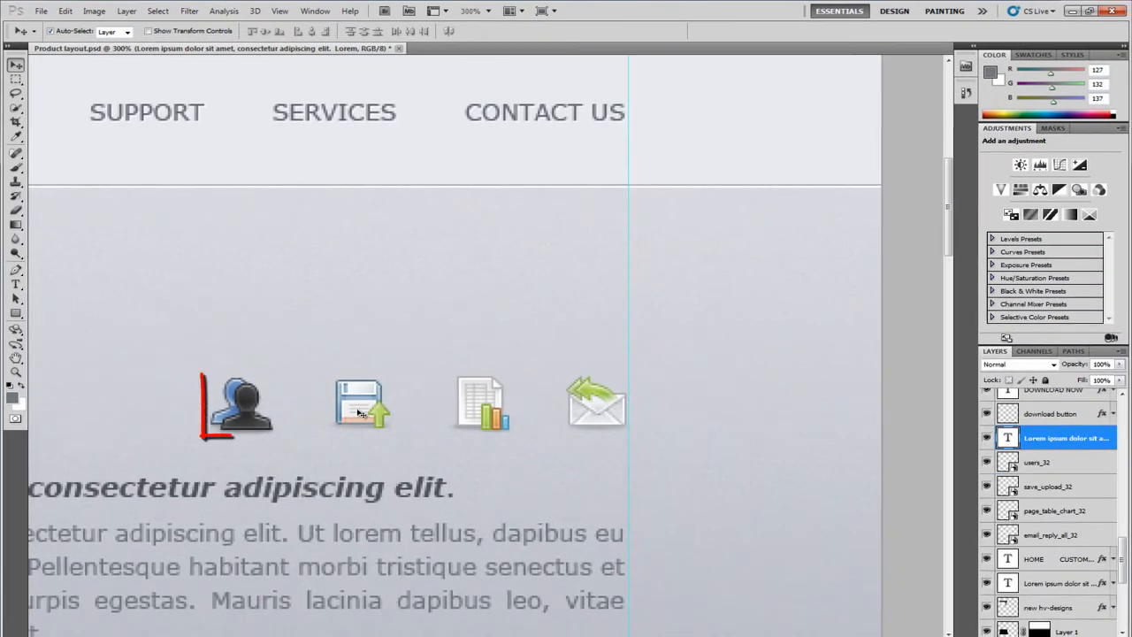
# - Select the users_32 layer, marquee the people icon, and show only that layer
pyautogui.click(241, 409)
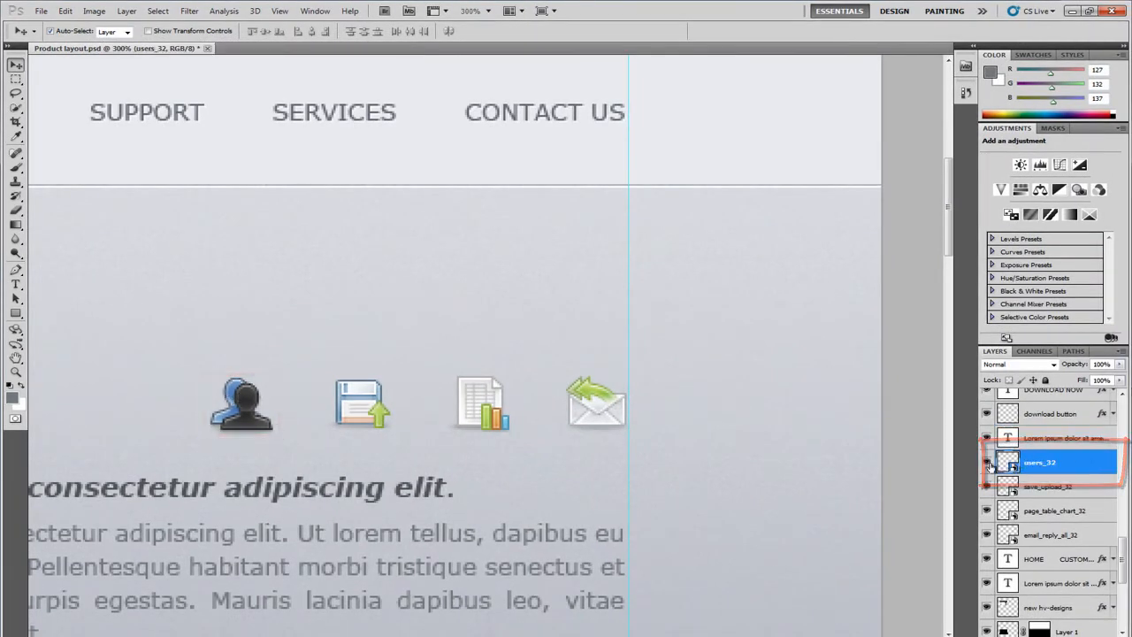
pyautogui.click(16, 79)
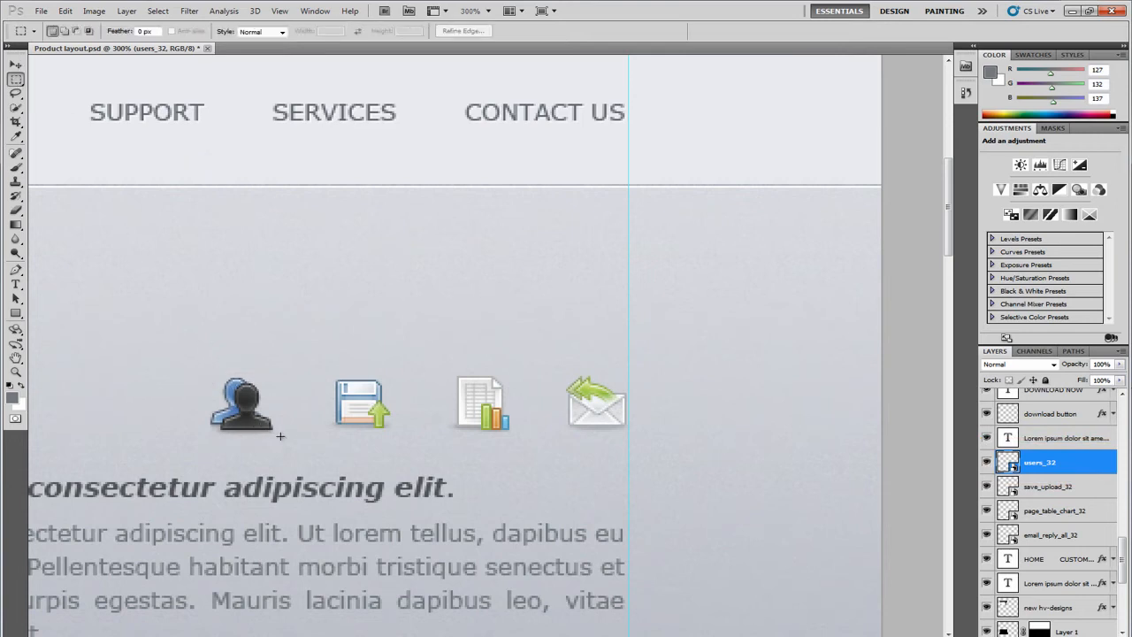
pyautogui.moveTo(213, 378)
pyautogui.mouseDown()
pyautogui.moveTo(206, 372)
pyautogui.moveTo(276, 434)
pyautogui.mouseUp()
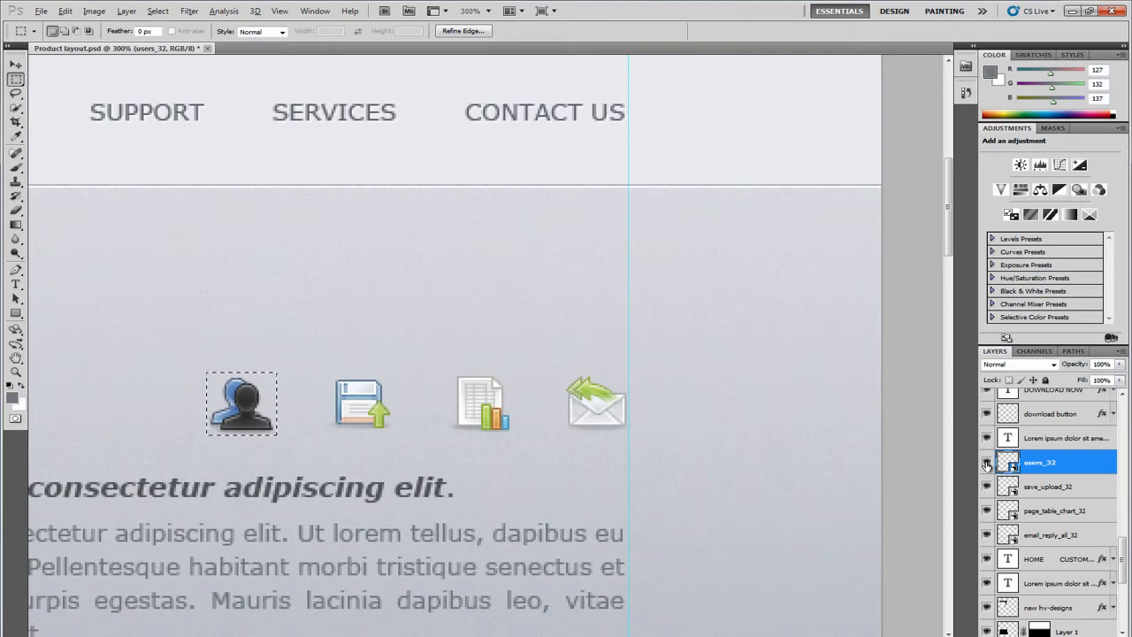
pyautogui.keyDown('alt'); pyautogui.click(987, 463); pyautogui.keyUp('alt')
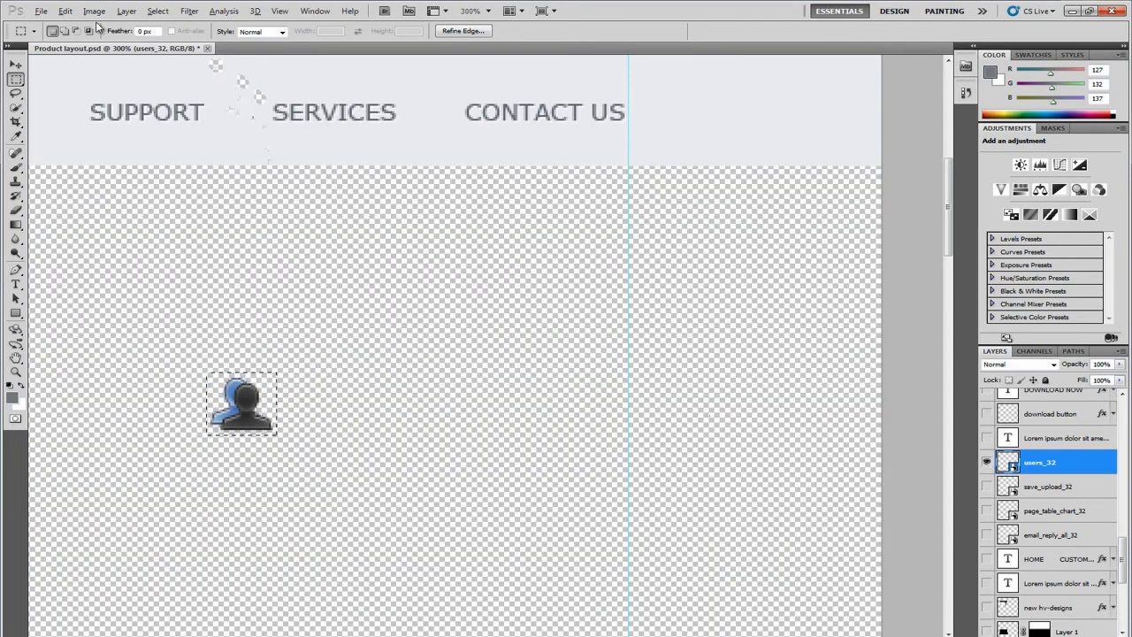
# - Copy Merged the people icon and create a new document sized from the clipboard
pyautogui.click(66, 11)
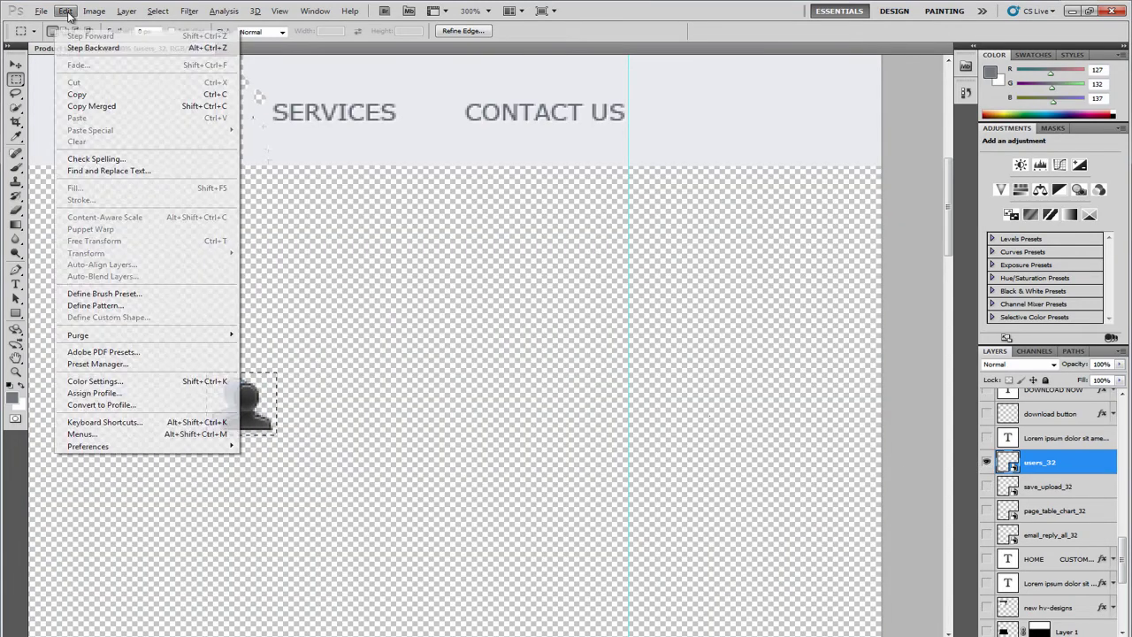
pyautogui.click(124, 114)
pyautogui.click(41, 11)
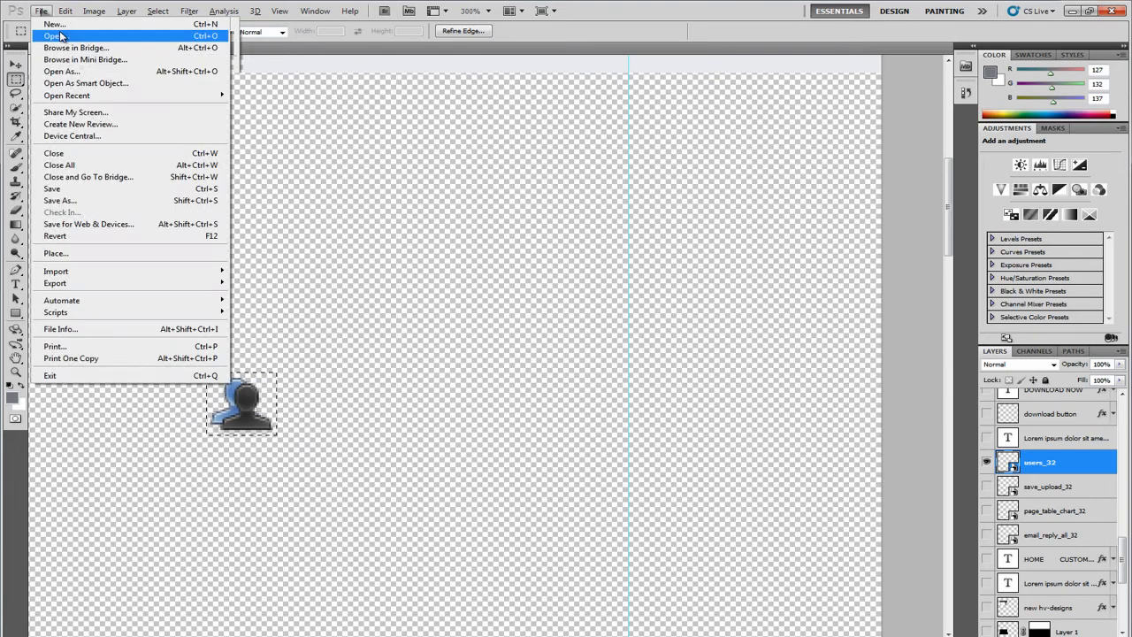
pyautogui.click(56, 24)
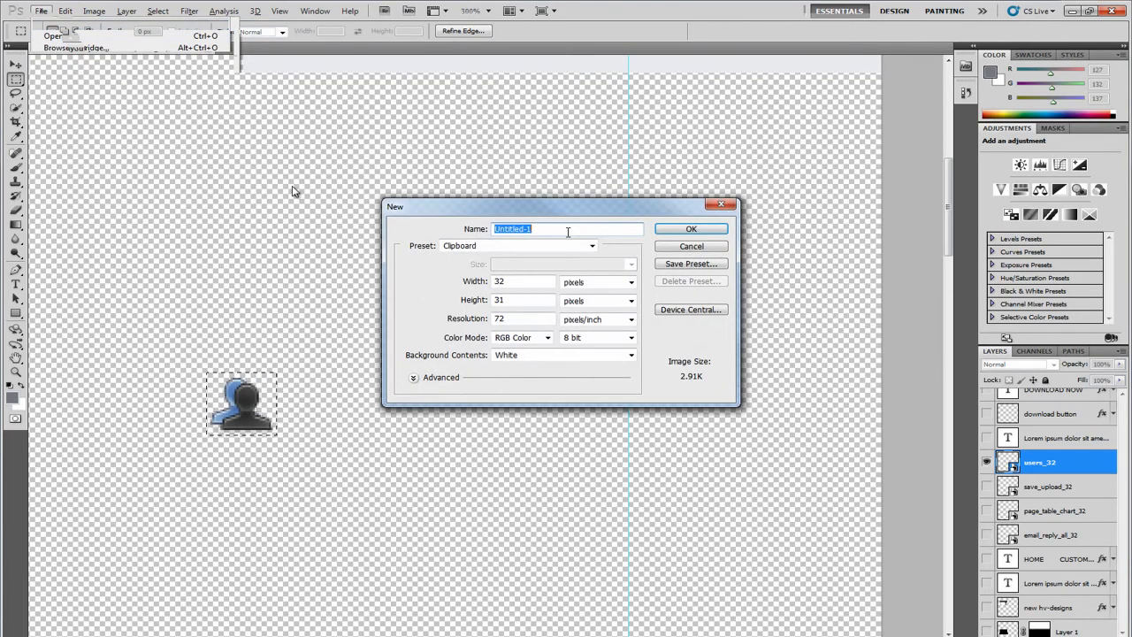
pyautogui.click(703, 229)
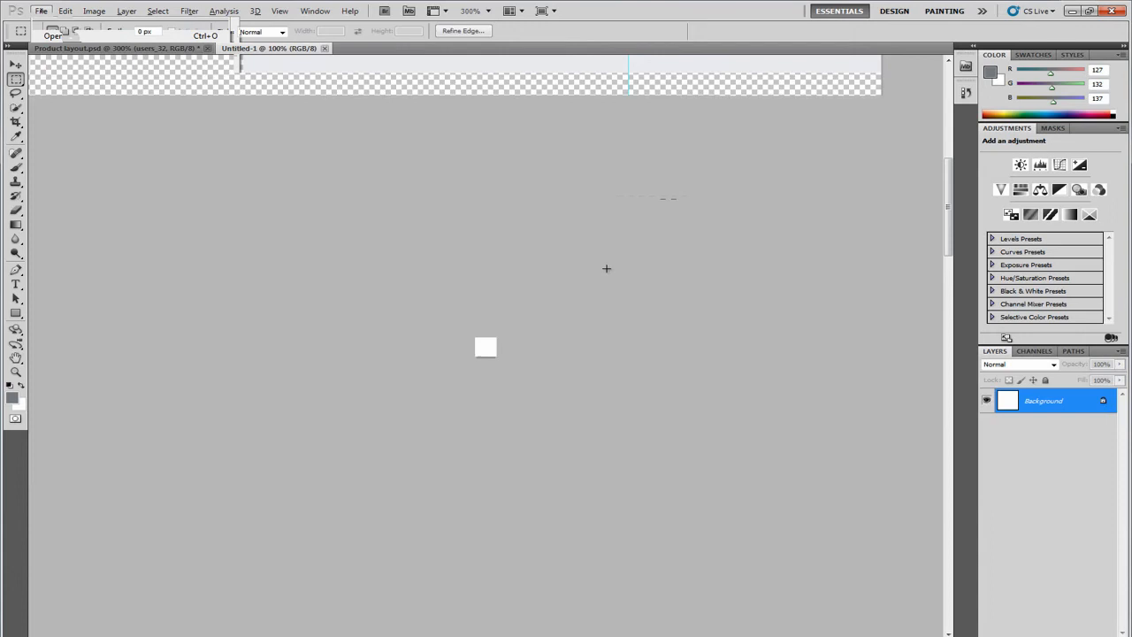
# - Paste the people icon into the new document and hide its white Background layer
pyautogui.click(65, 11)
pyautogui.click(127, 118)
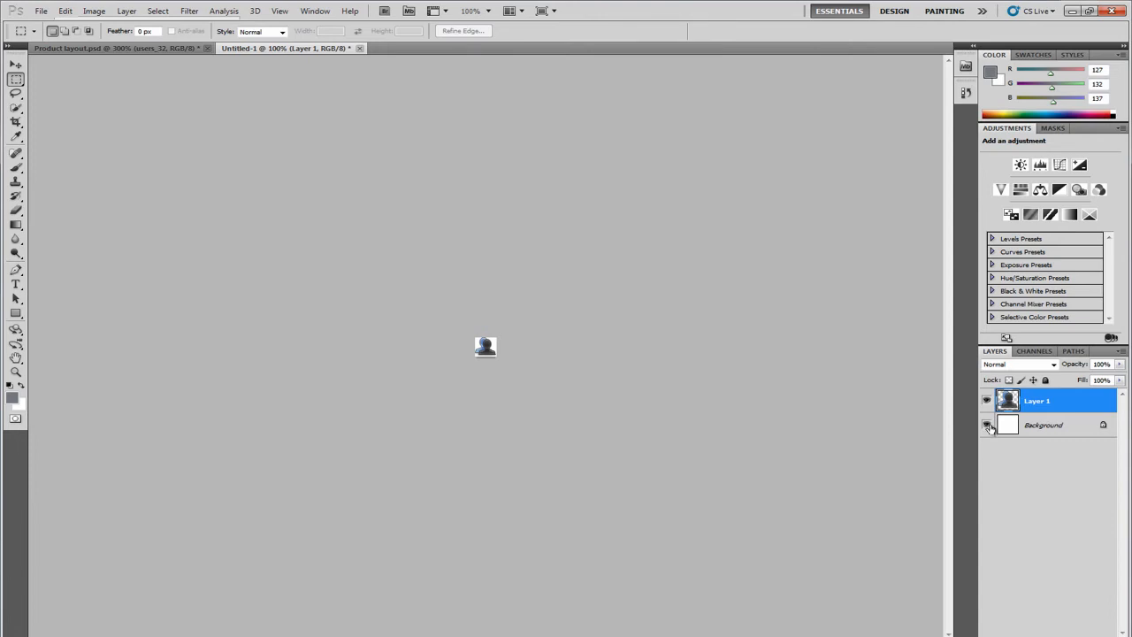
pyautogui.click(987, 425)
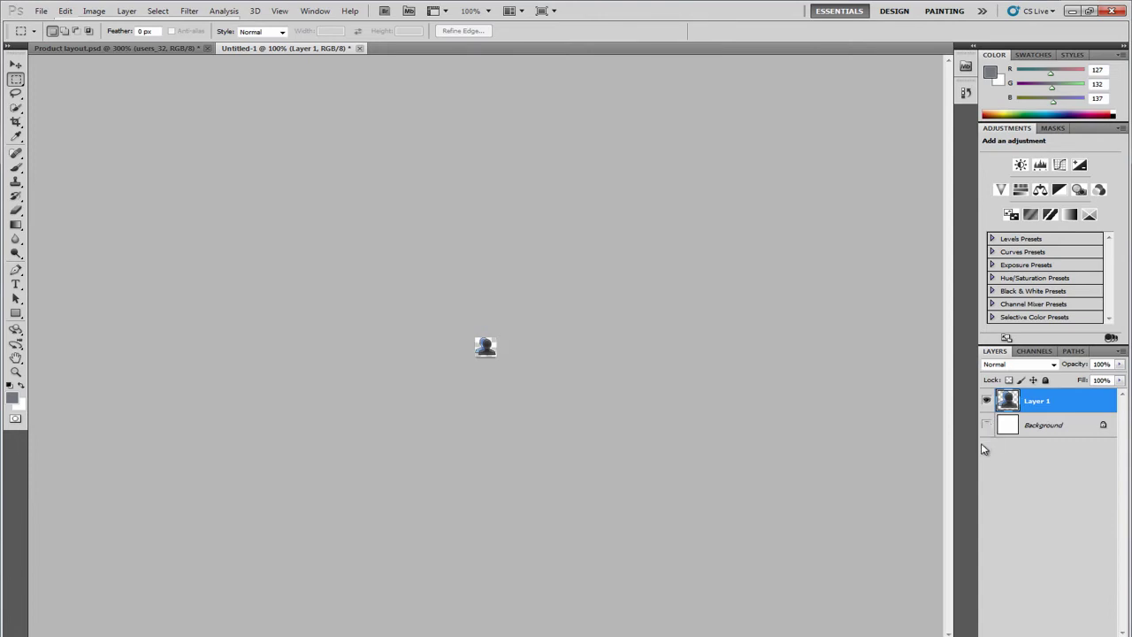
# - Export it via Save for Web as PNG-24 named peopleIcon, then close Untitled-1
pyautogui.click(41, 11)
pyautogui.click(129, 226)
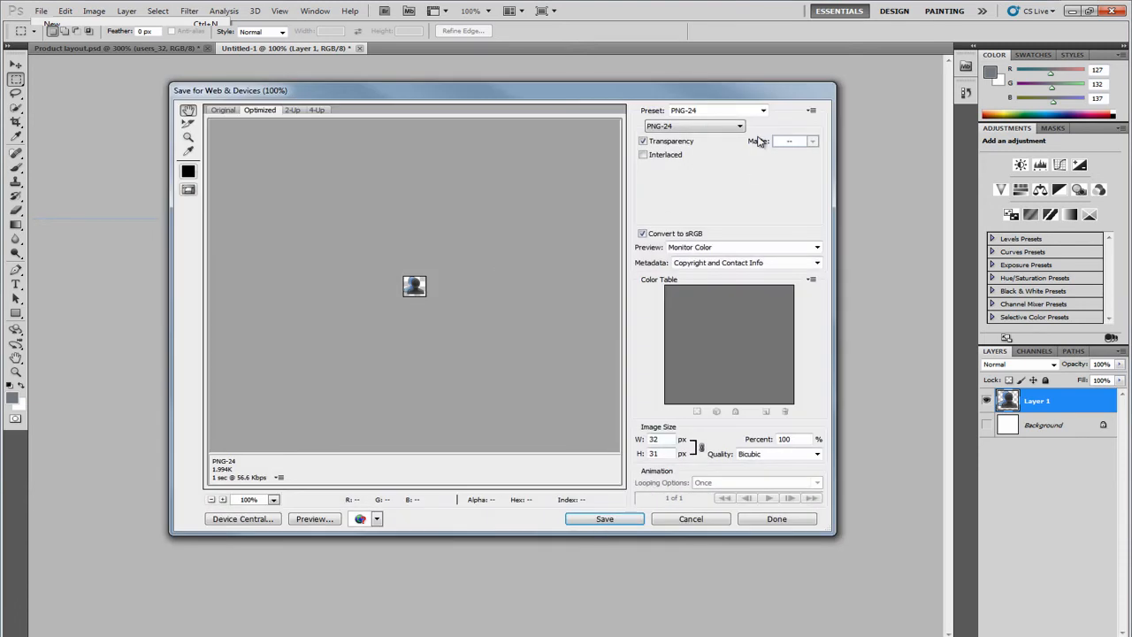
pyautogui.click(604, 519)
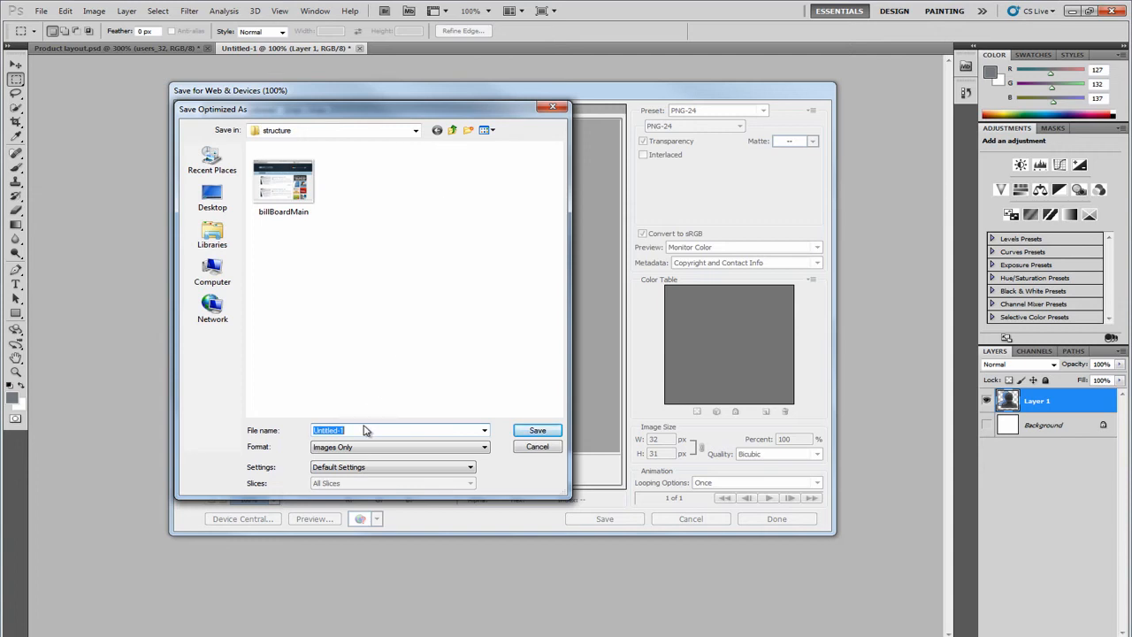
pyautogui.write('peopleIcon')
pyautogui.click(534, 433)
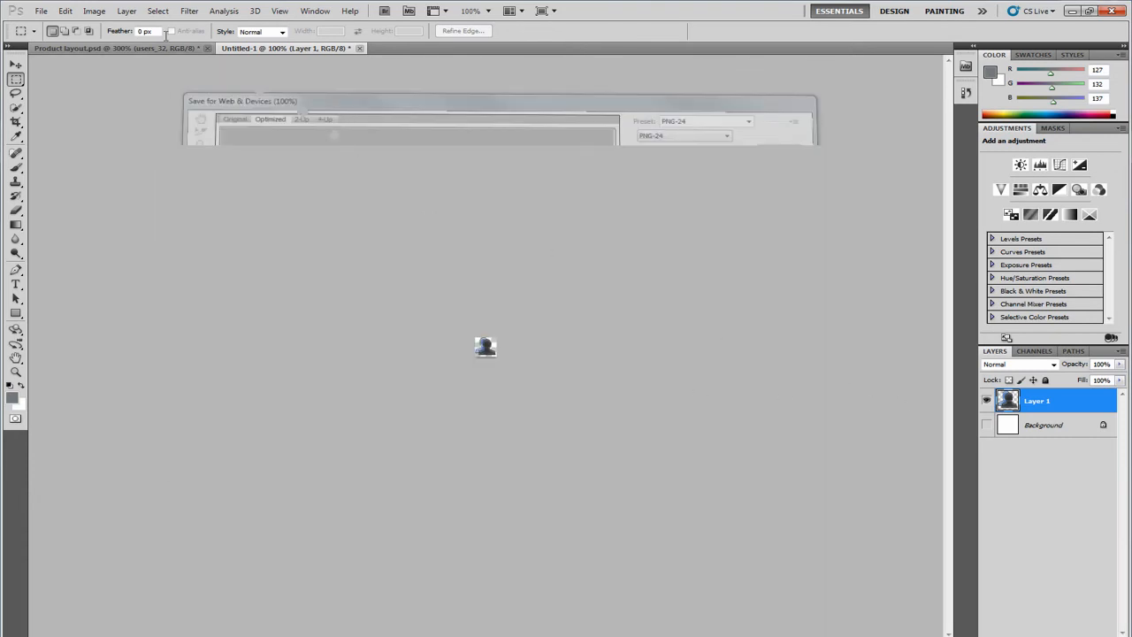
pyautogui.click(359, 48)
# - Discard the temporary document and make all mockup layers visible again
pyautogui.click(573, 249)
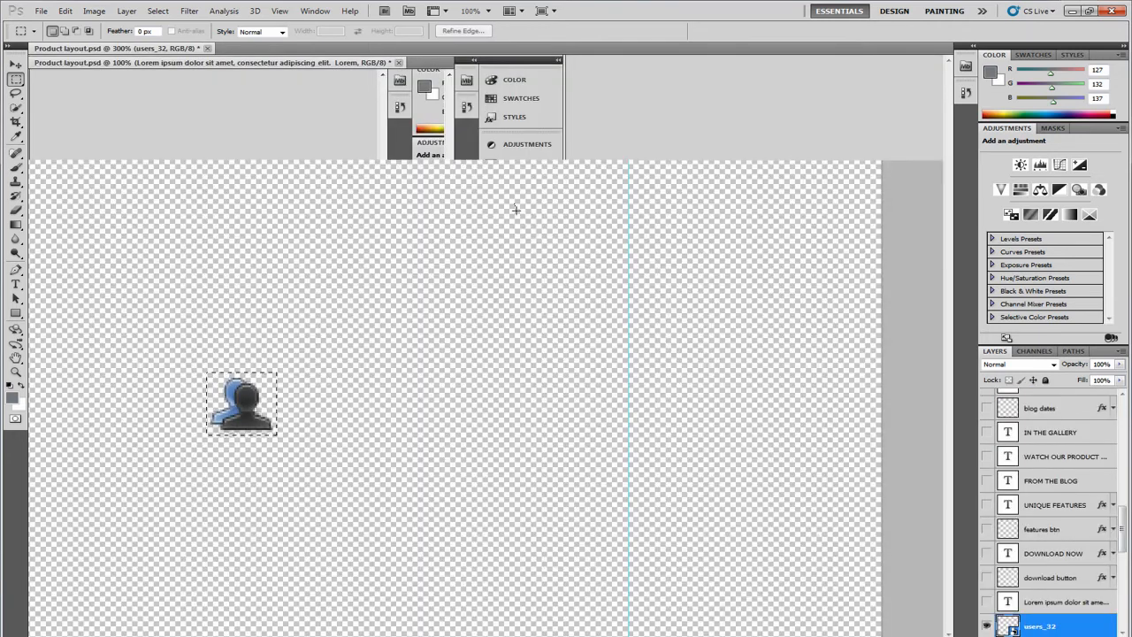
pyautogui.rightClick(987, 627)
pyautogui.click(1019, 504)
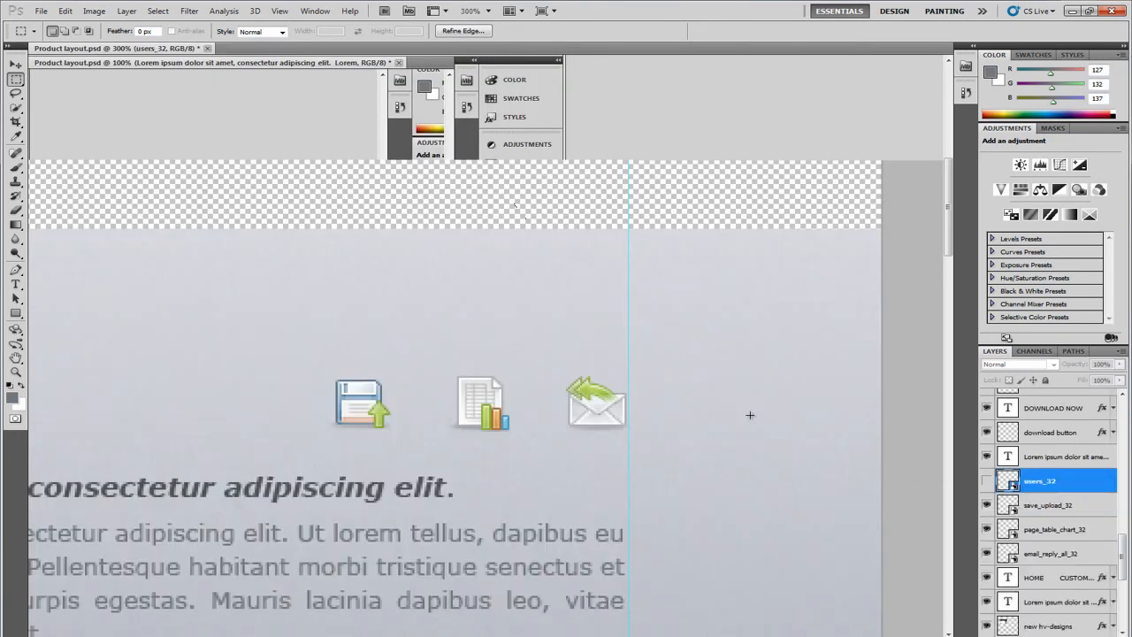
pyautogui.click(987, 481)
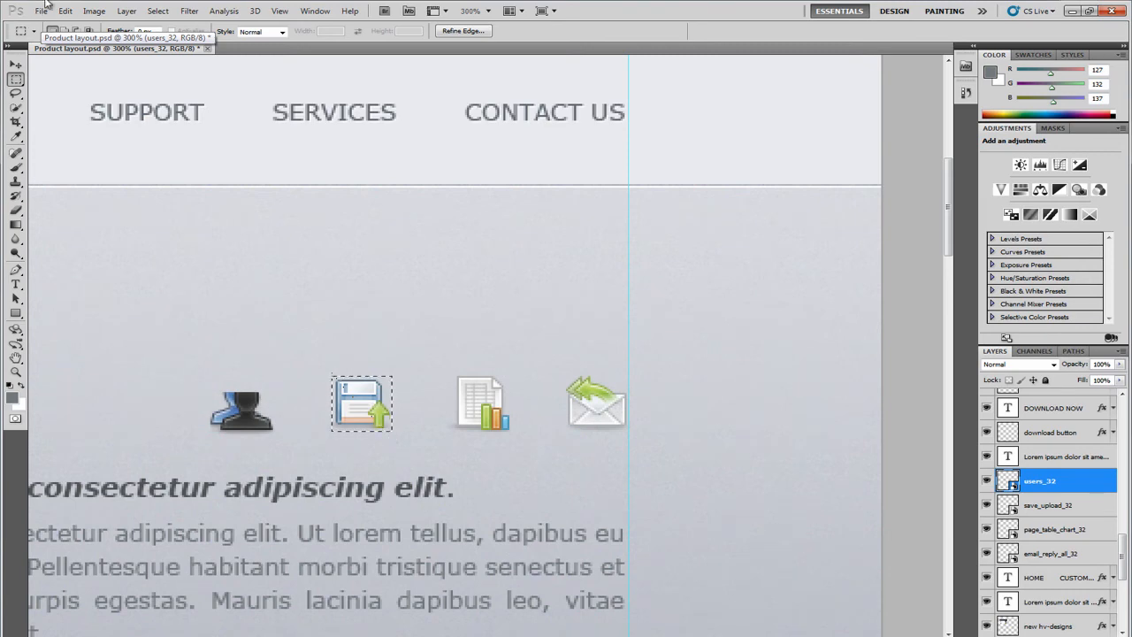
pyautogui.keyDown('alt'); pyautogui.click(987, 480); pyautogui.keyUp('alt')
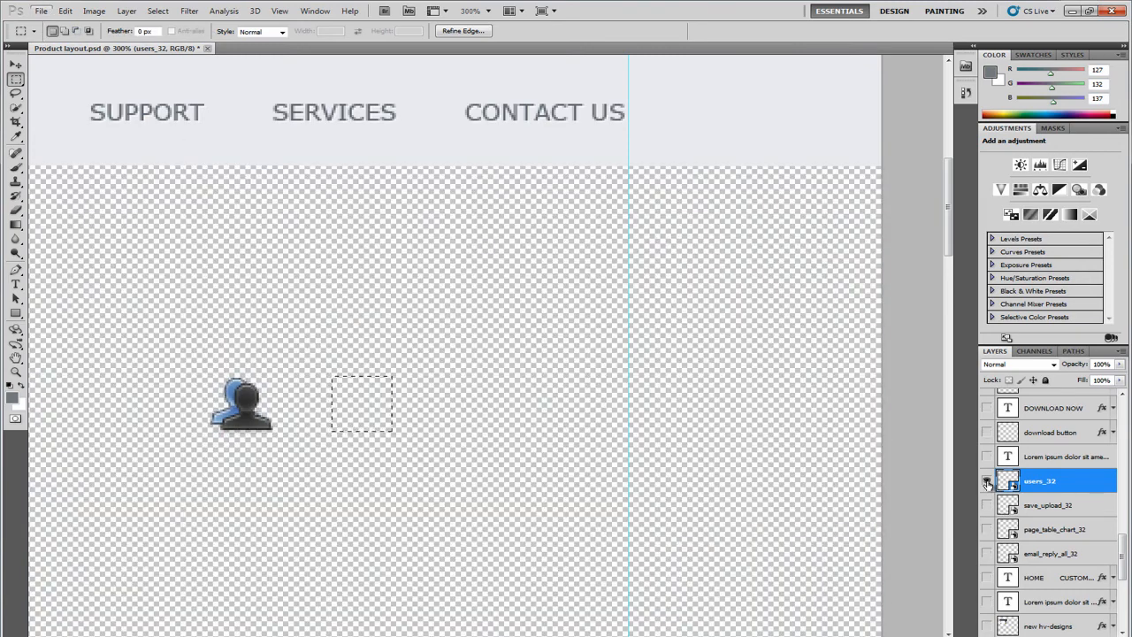
pyautogui.keyDown('alt'); pyautogui.click(987, 482); pyautogui.keyUp('alt')
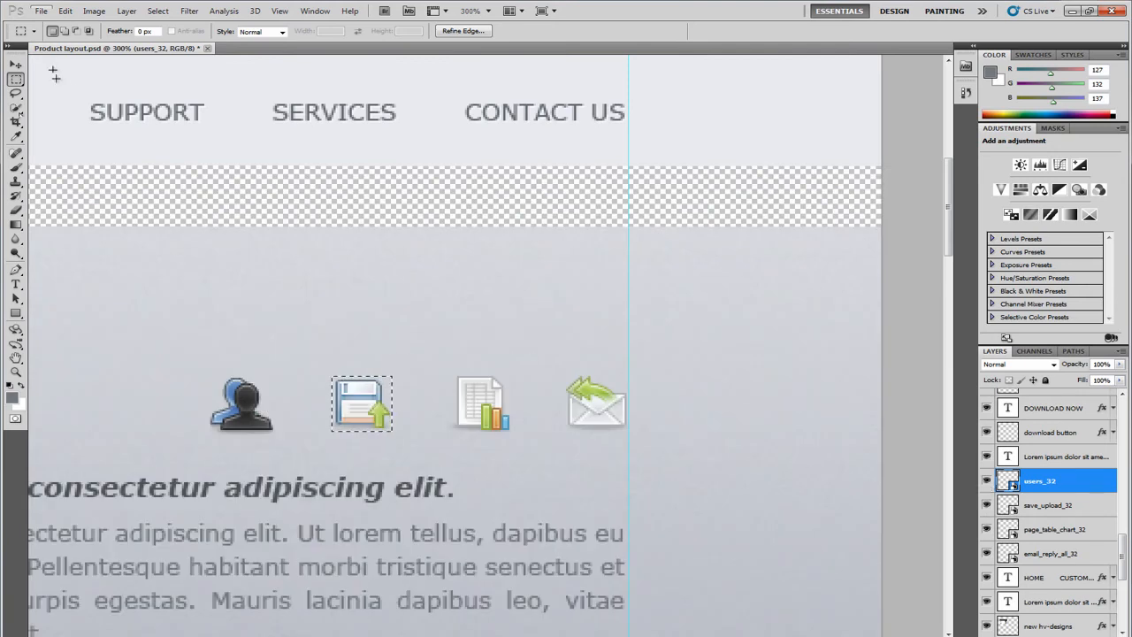
# - Select save_upload_32, show only that layer, and Copy Merged the icon
pyautogui.click(16, 64)
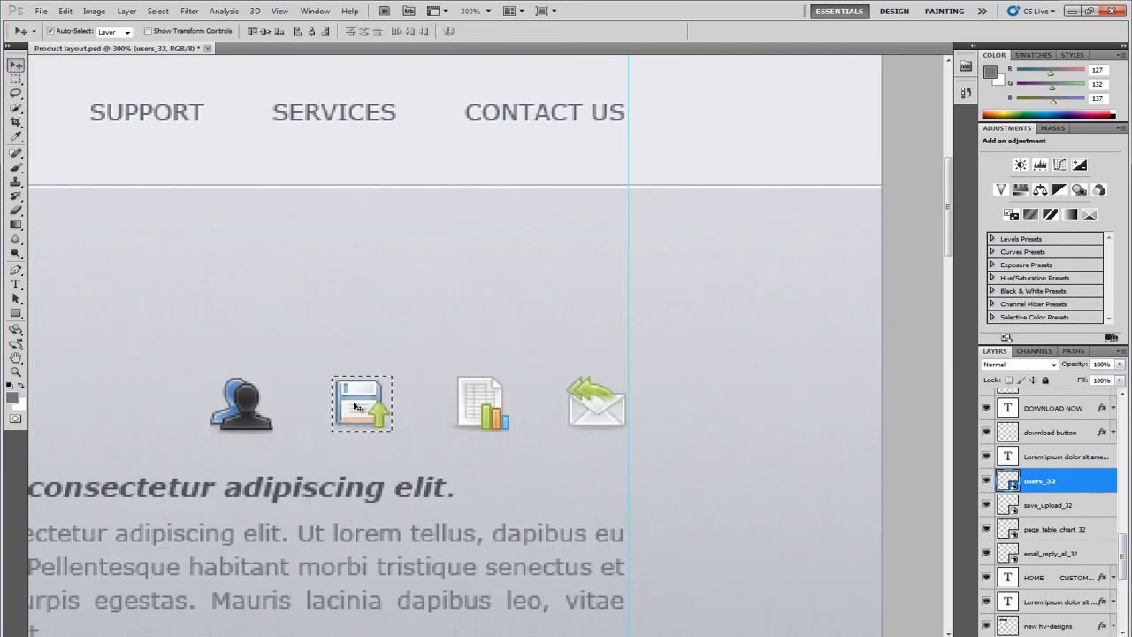
pyautogui.click(1030, 505)
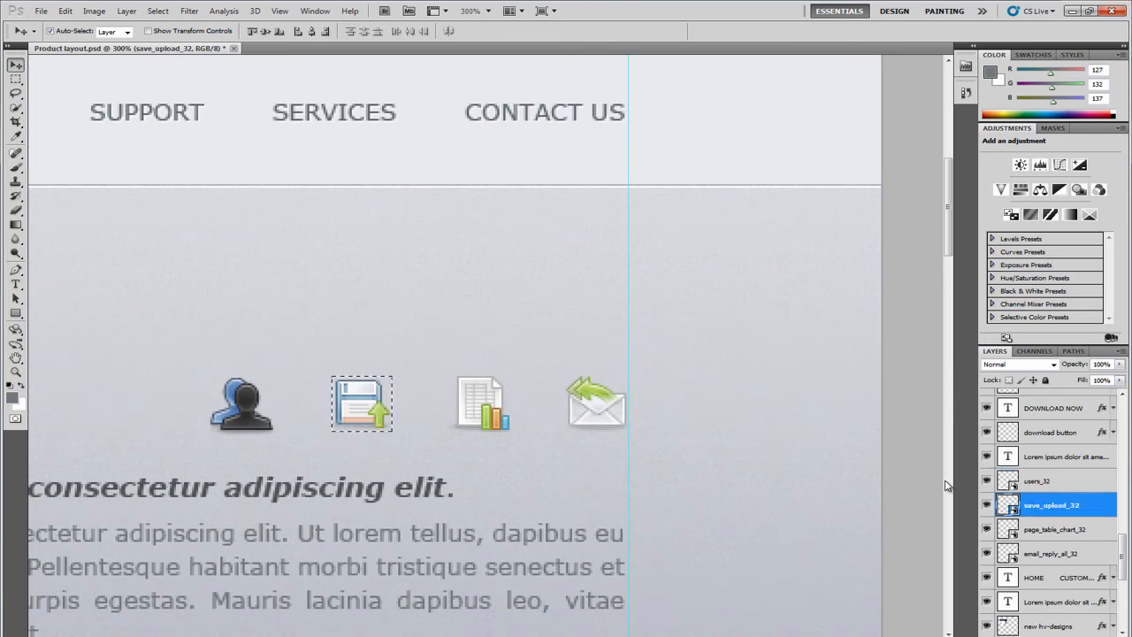
pyautogui.keyDown('alt'); pyautogui.click(987, 505); pyautogui.keyUp('alt')
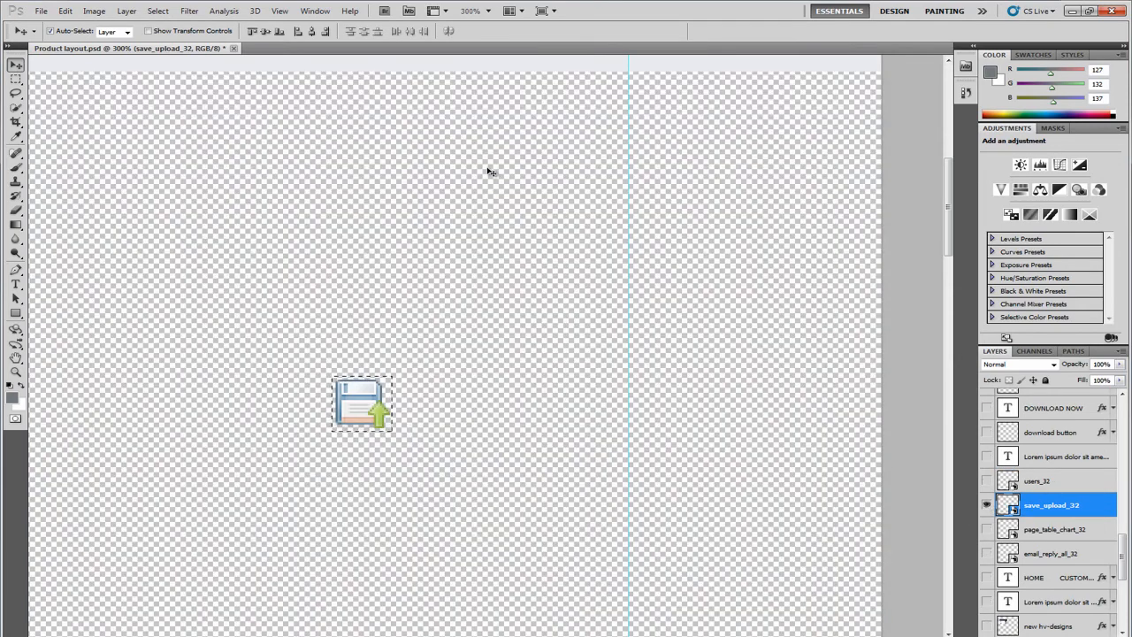
pyautogui.click(66, 10)
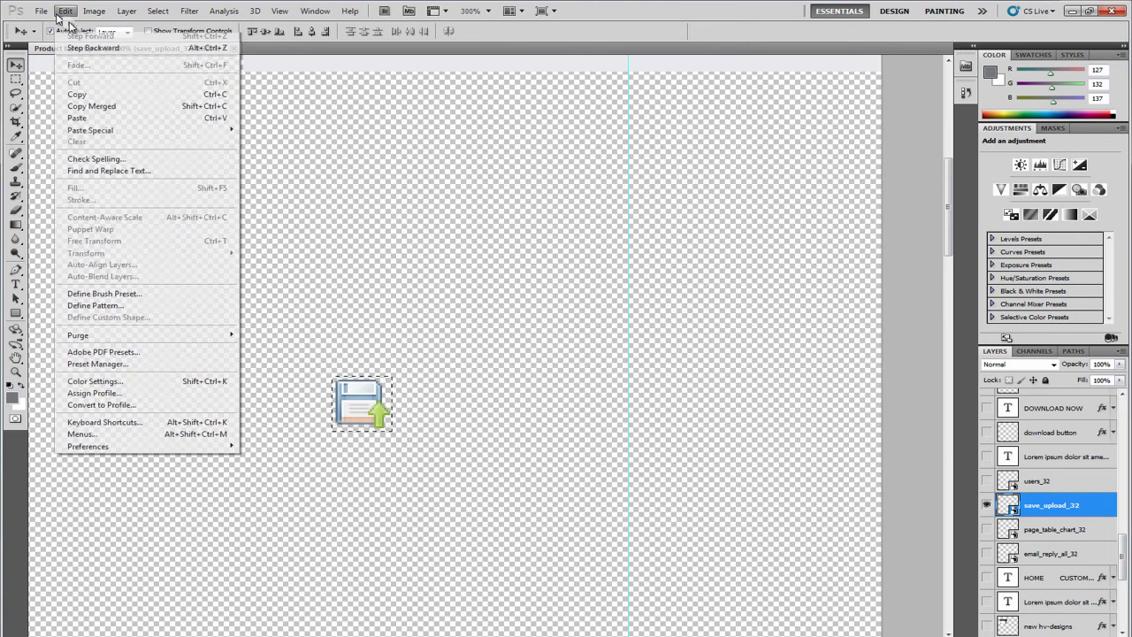
pyautogui.click(117, 107)
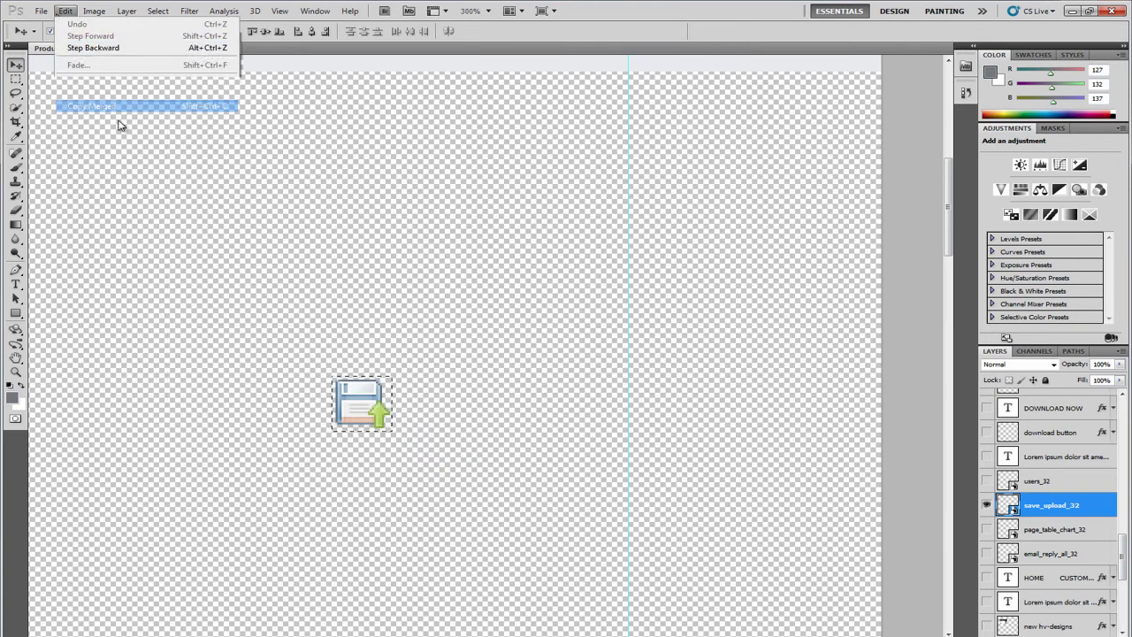
# - Export the icon via Save for Web as PNG-24 named SaveUpload, then restore all layers
pyautogui.click(42, 11)
pyautogui.click(93, 224)
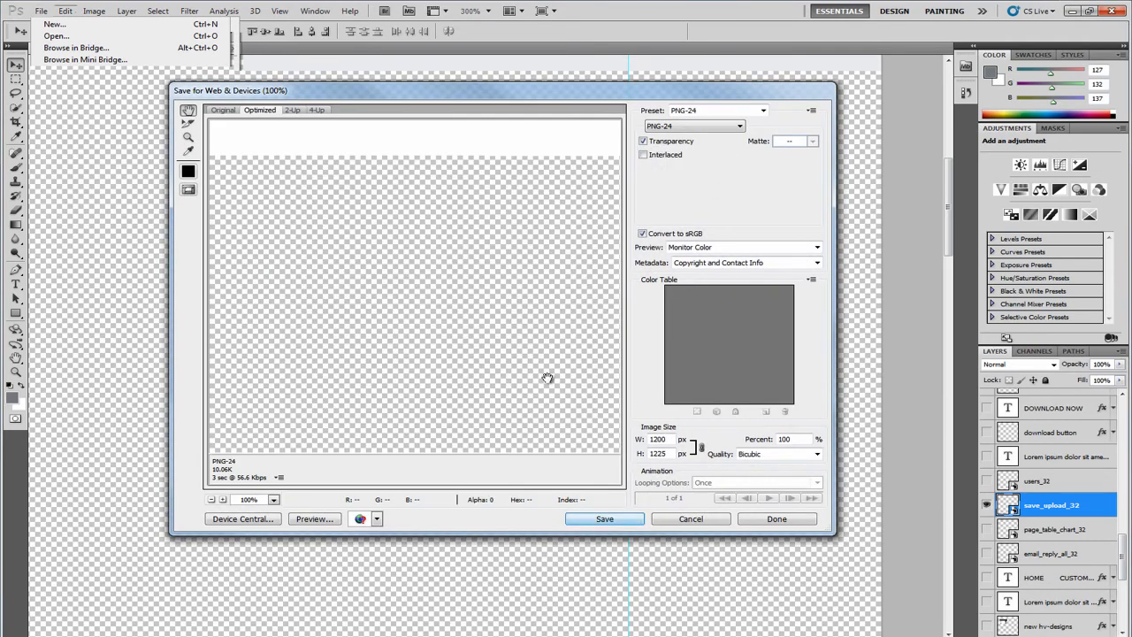
pyautogui.moveTo(539, 357); pyautogui.dragTo(439, 269)
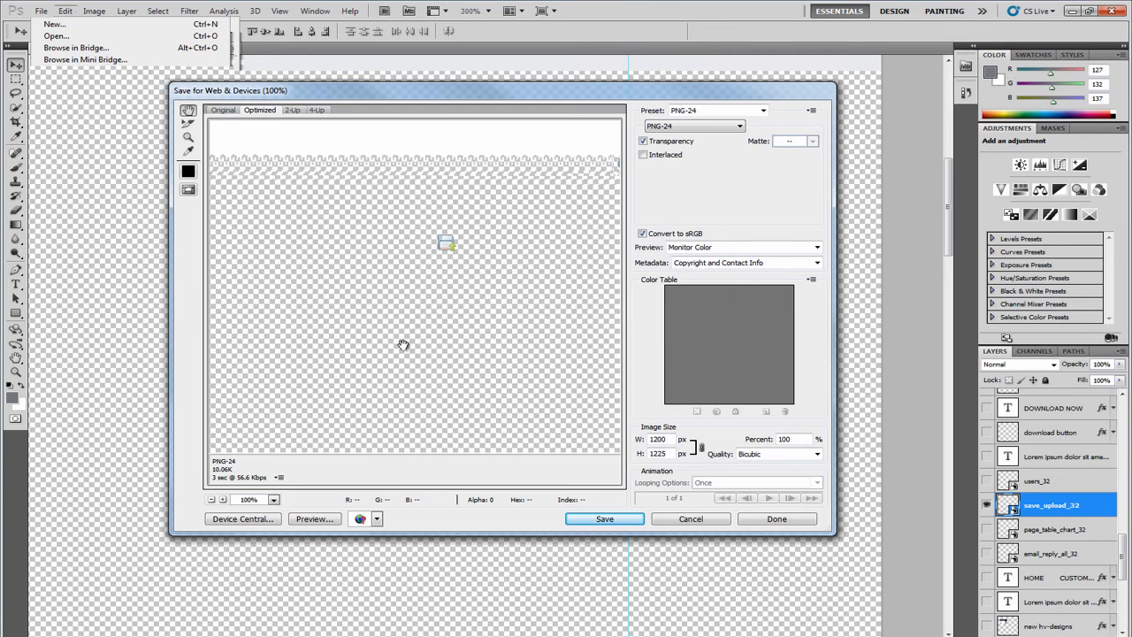
pyautogui.click(604, 519)
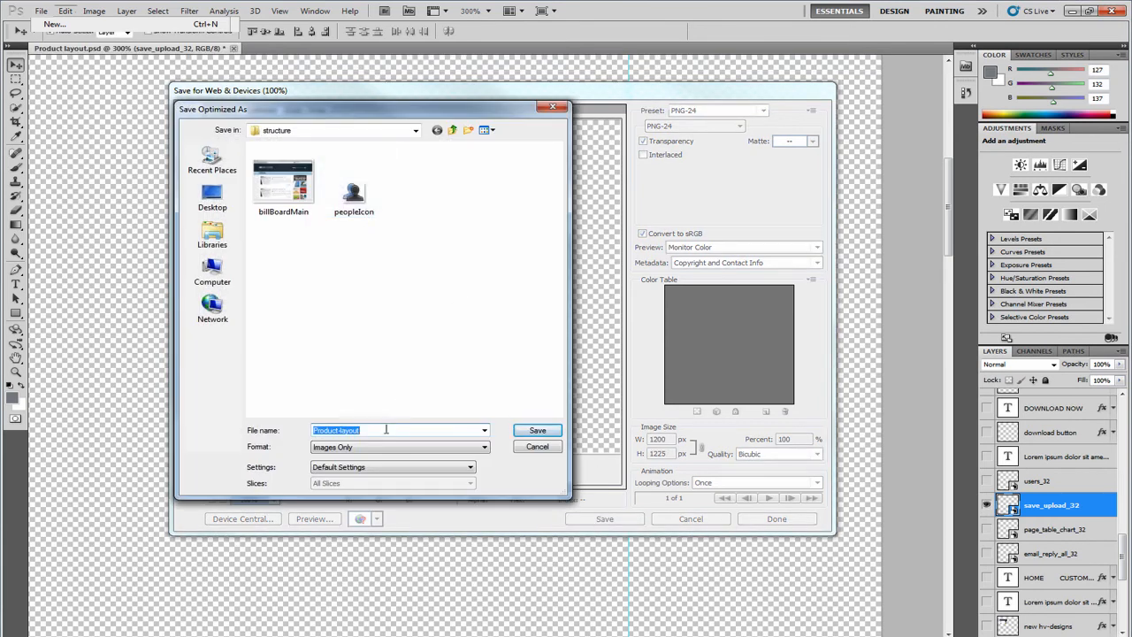
pyautogui.write('SaveUpl')
pyautogui.write('oad')
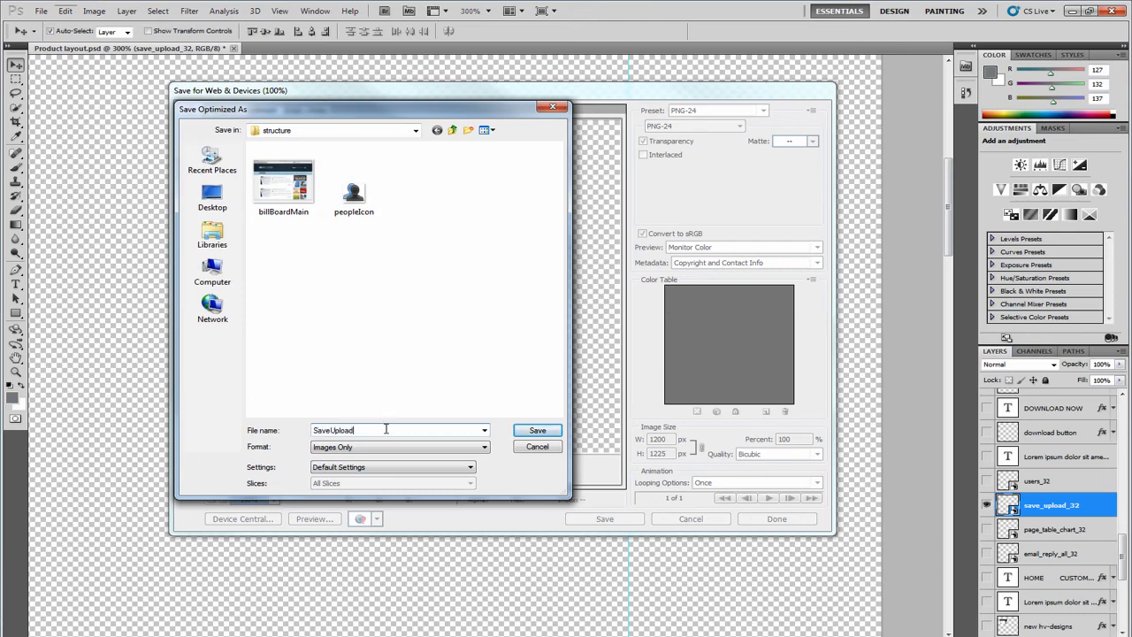
pyautogui.press('Return')
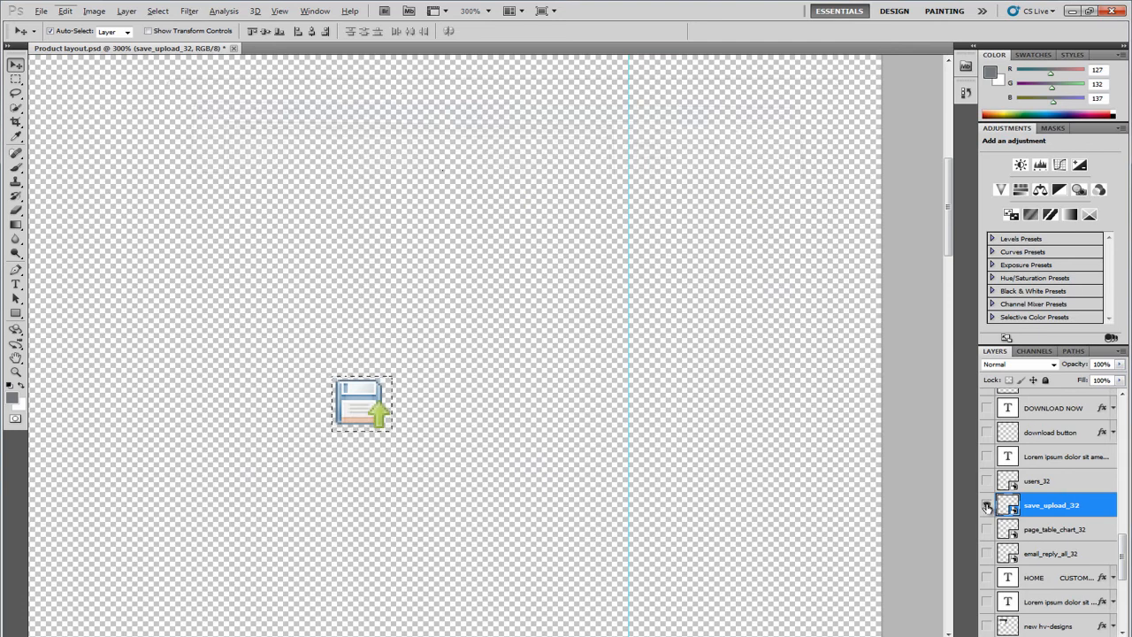
pyautogui.keyDown('alt'); pyautogui.click(987, 505); pyautogui.keyUp('alt')
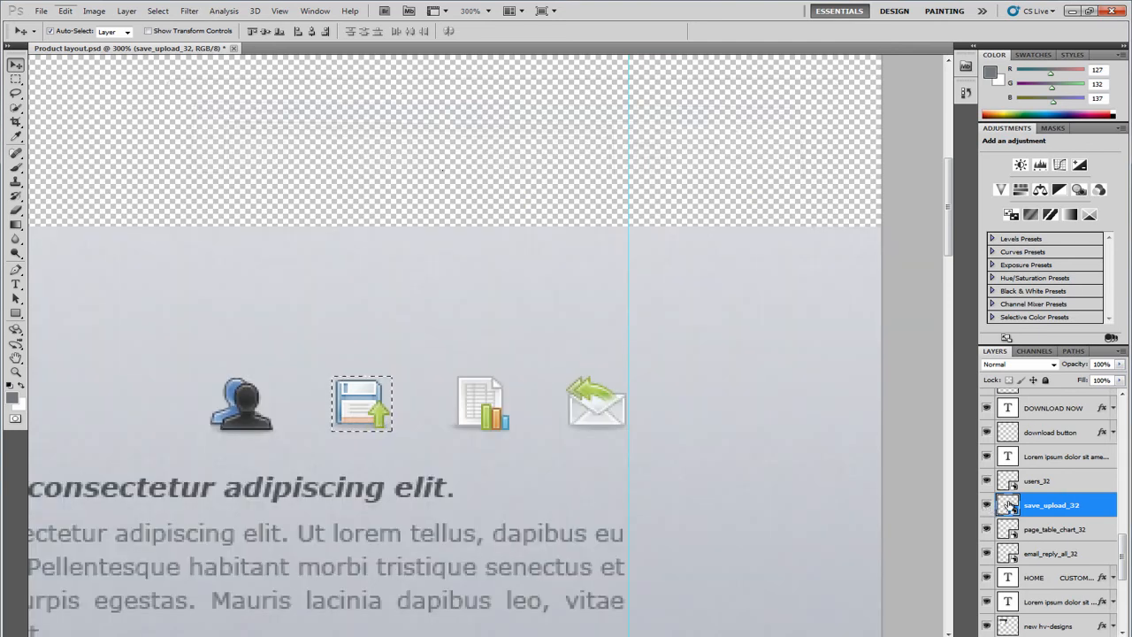
# - Select page_table_chart_32, marquee the chart icon, isolate its layer, and Copy Merged
pyautogui.click(1054, 529)
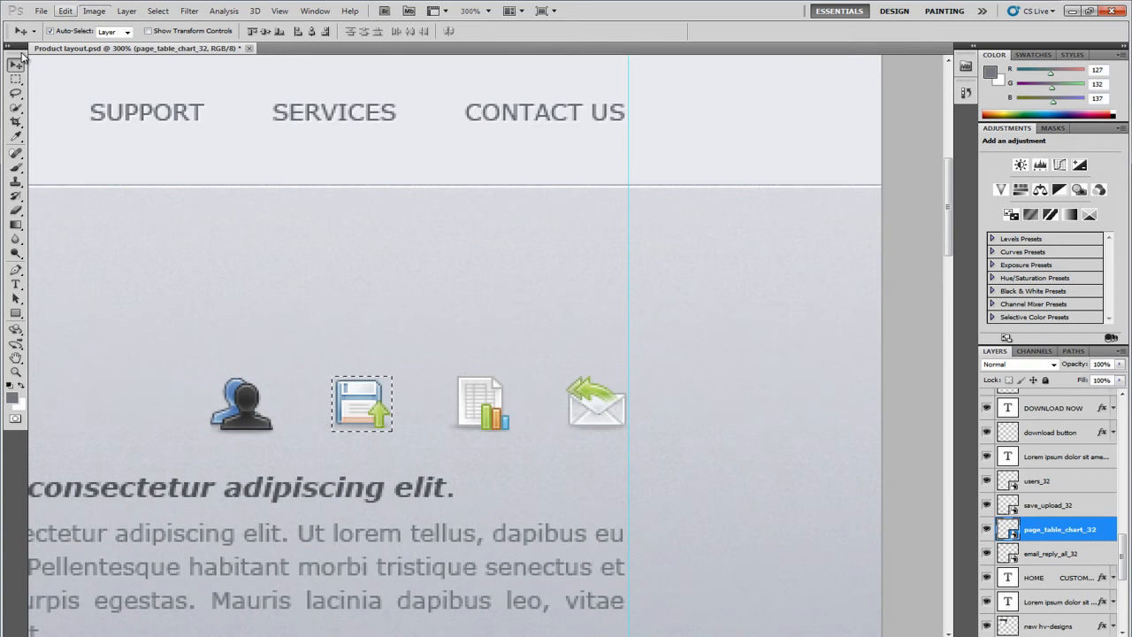
pyautogui.click(15, 78)
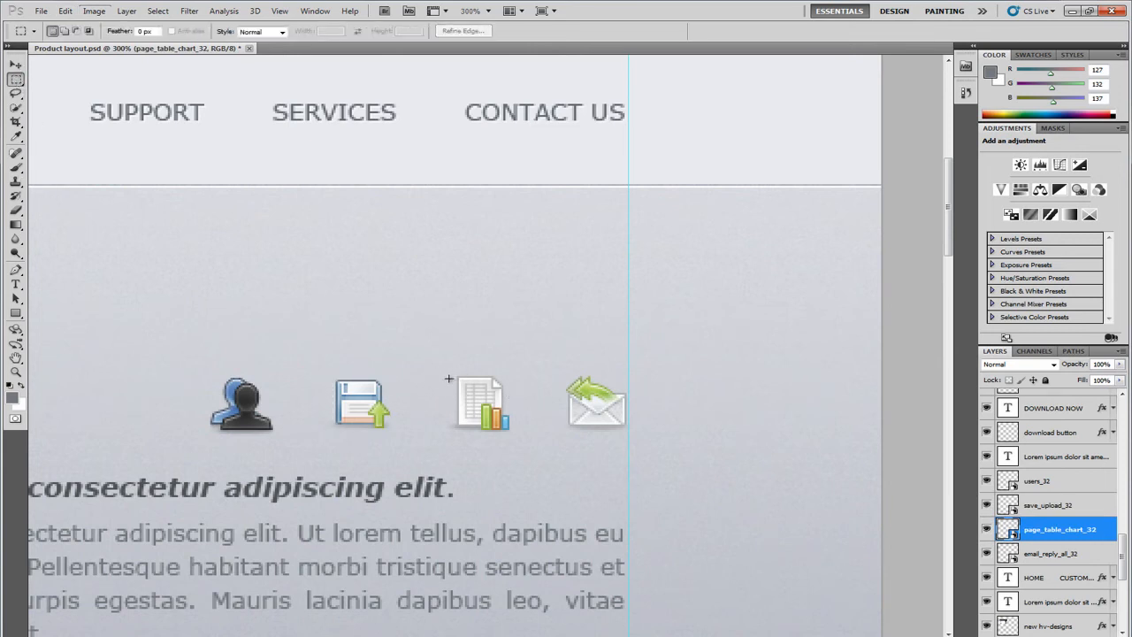
pyautogui.moveTo(516, 454); pyautogui.dragTo(516, 434)
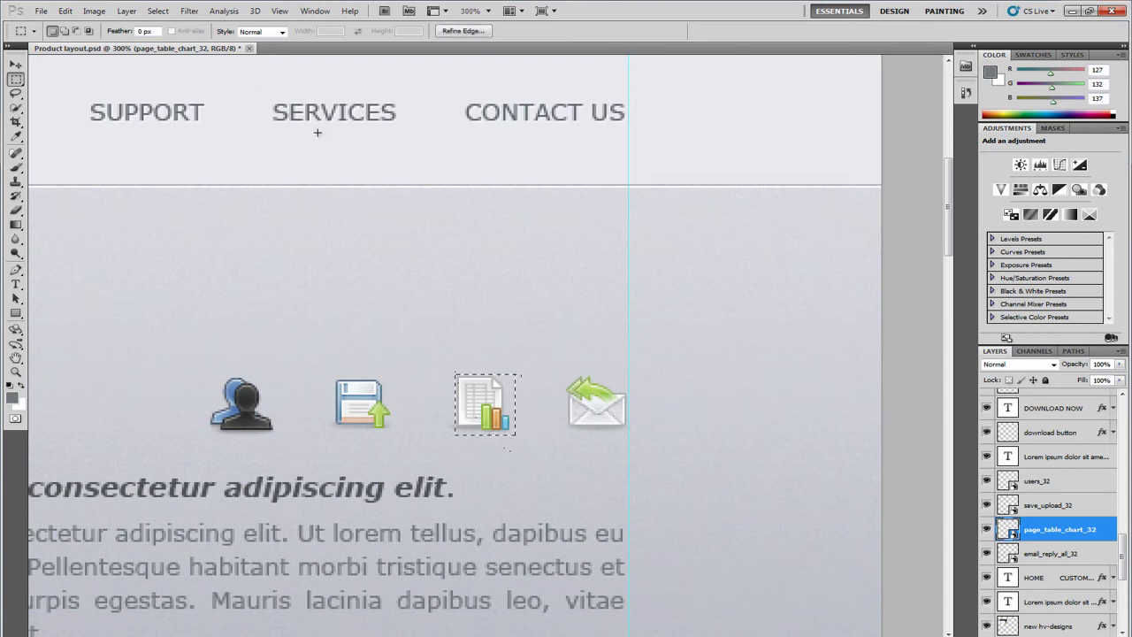
pyautogui.keyDown('alt'); pyautogui.click(988, 528); pyautogui.keyUp('alt')
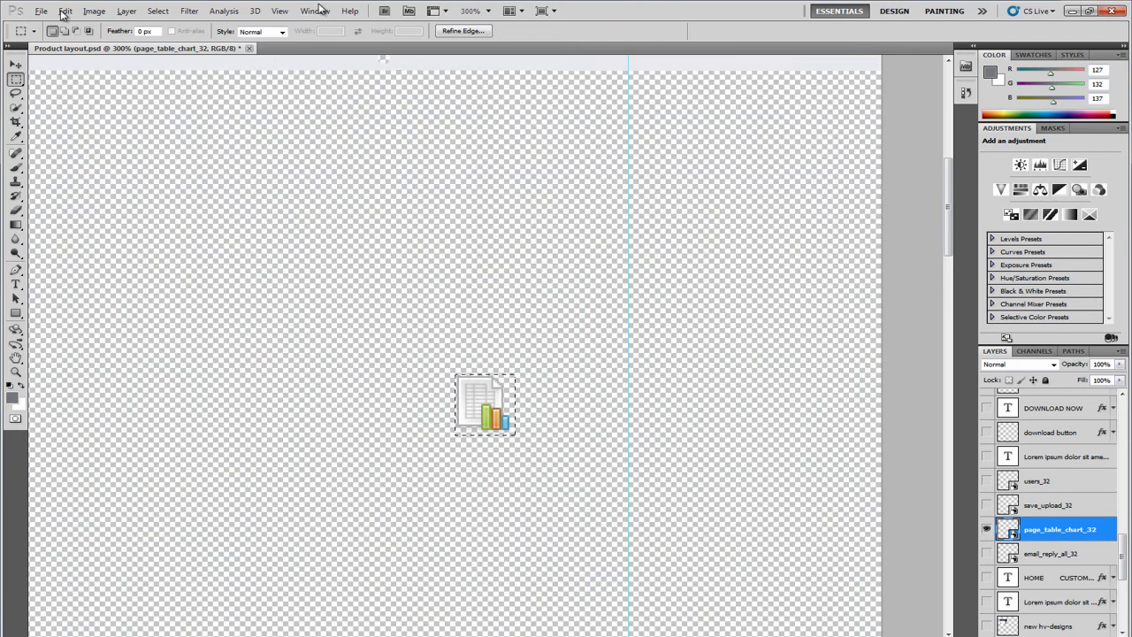
pyautogui.click(71, 10)
pyautogui.click(97, 105)
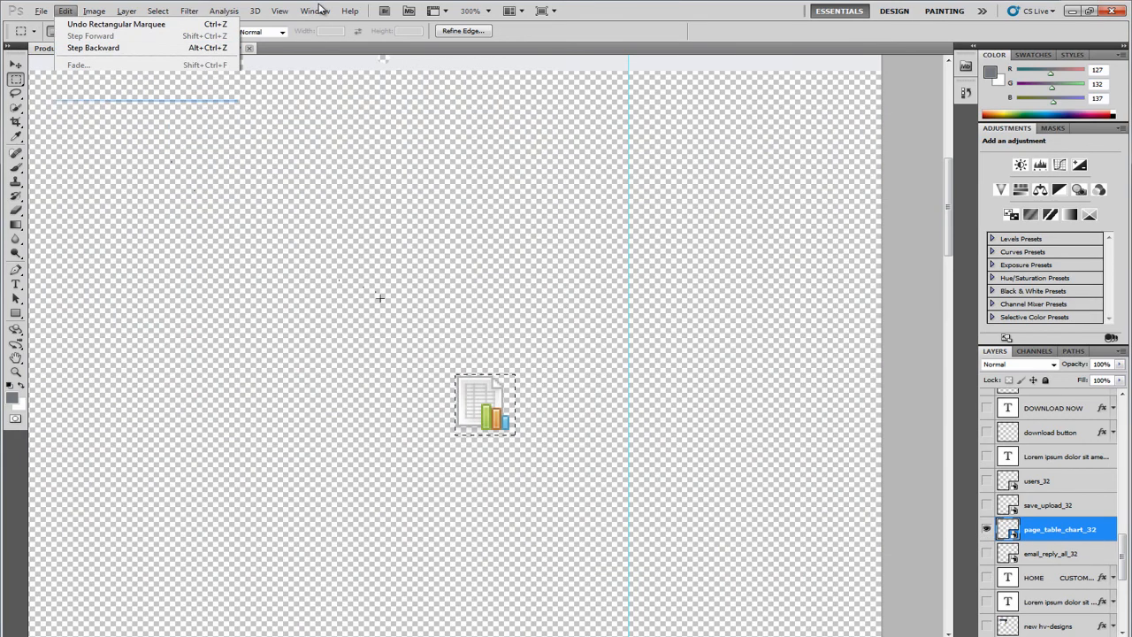
# - Create a new document from the clipboard size and paste the graph icon into it
pyautogui.hotkey('alt', 'f')
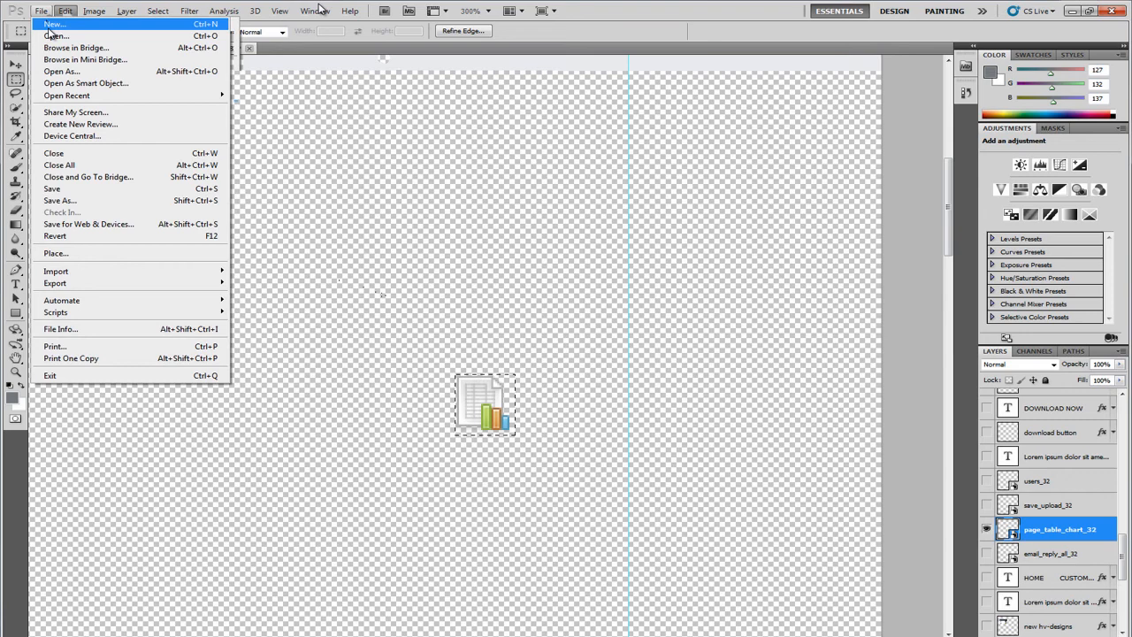
pyautogui.press('Down')
pyautogui.press('Return')
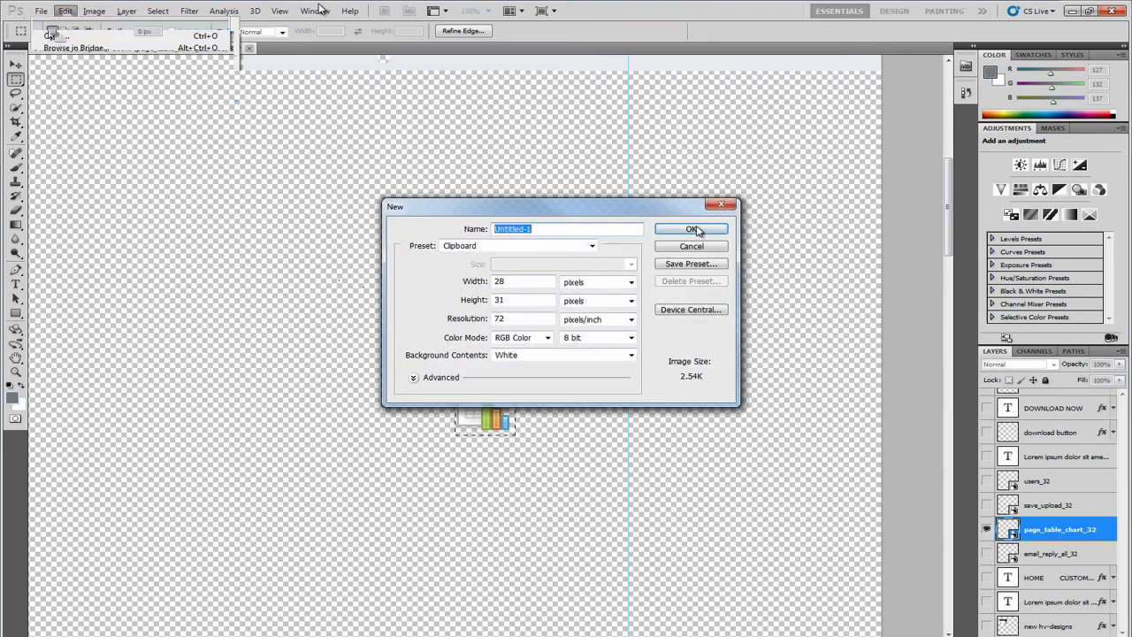
pyautogui.click(693, 228)
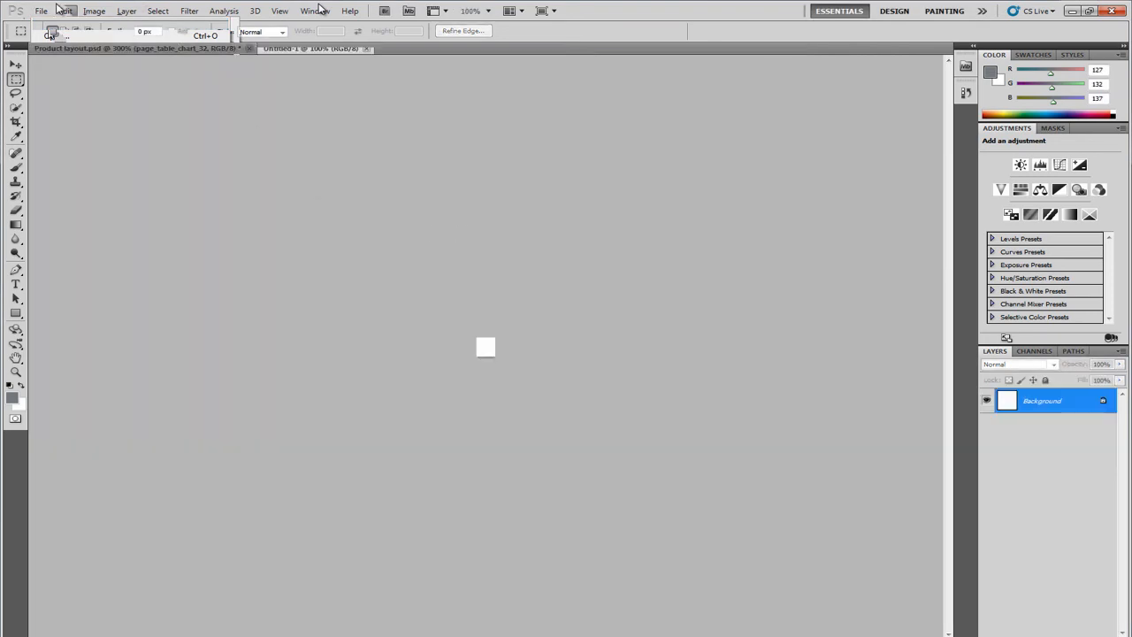
pyautogui.click(64, 11)
pyautogui.click(106, 116)
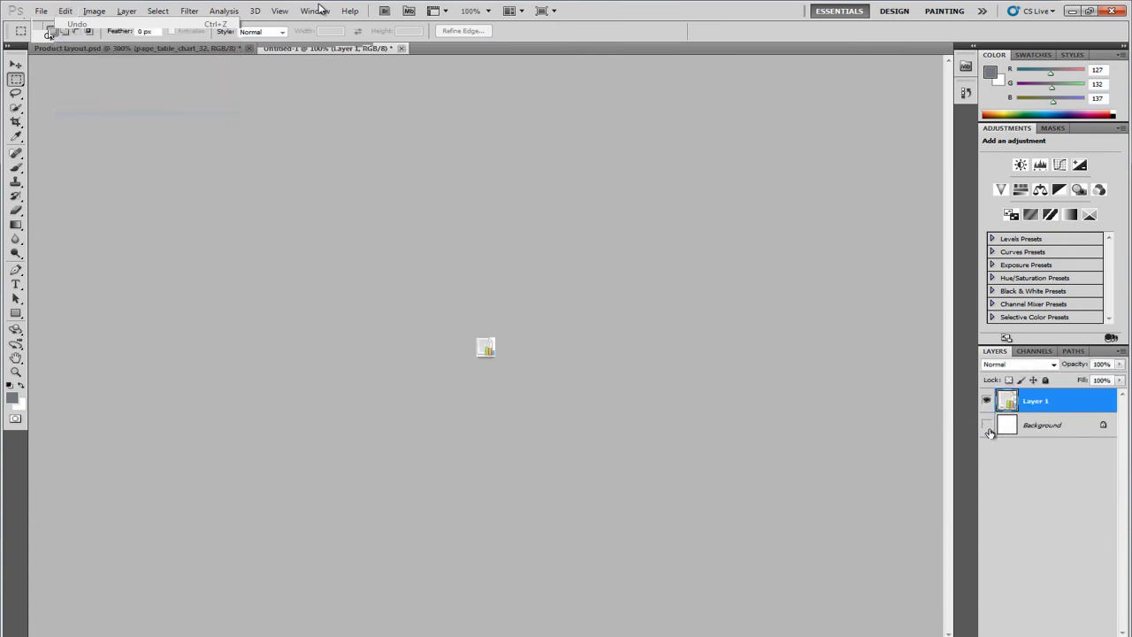
# - Export the graph icon via Save for Web as a transparent PNG-24 named 'graphic...'
pyautogui.click(40, 11)
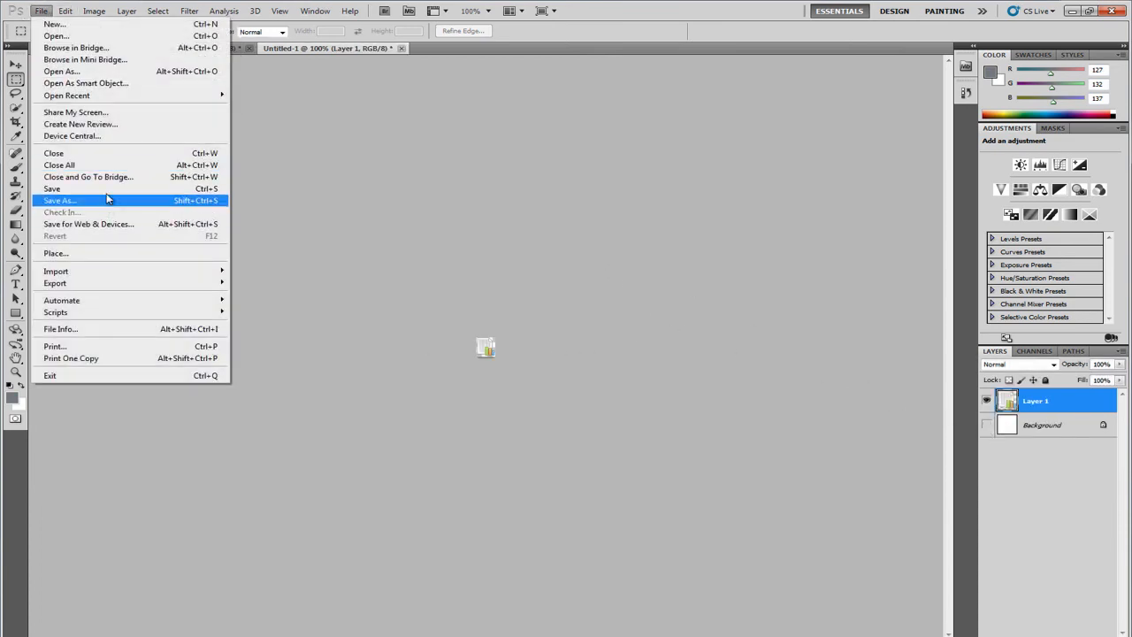
pyautogui.click(93, 225)
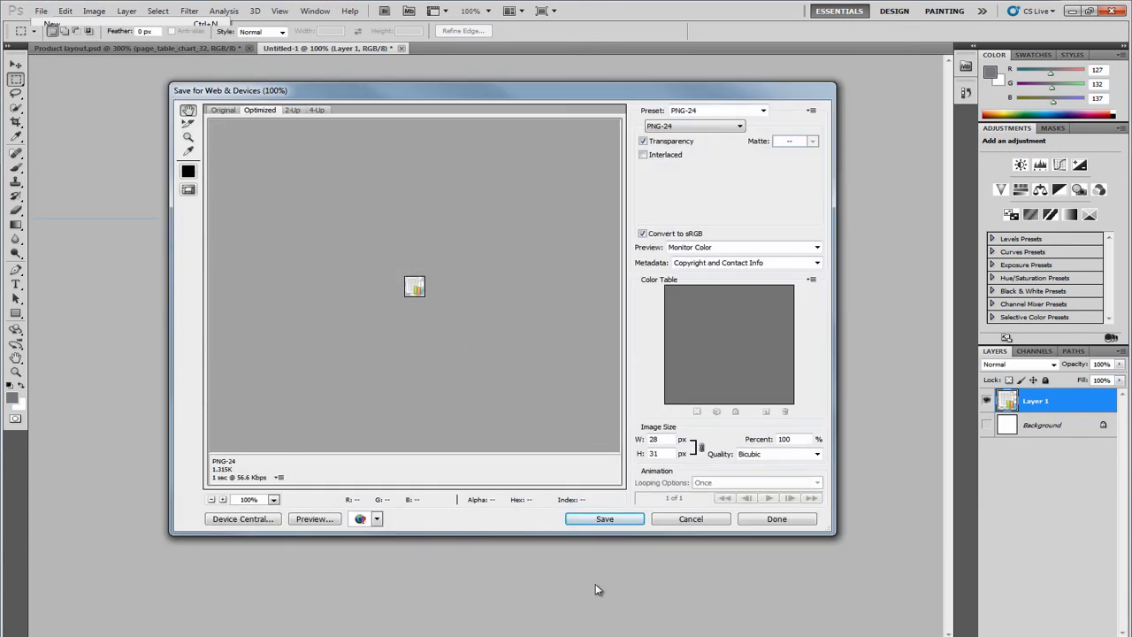
pyautogui.click(607, 518)
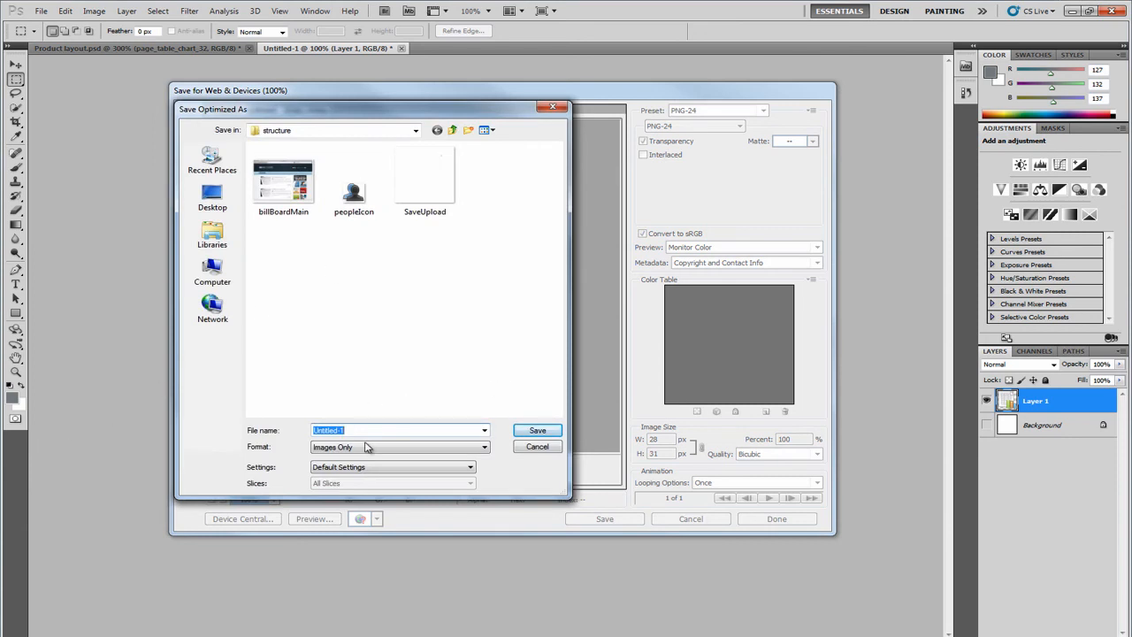
pyautogui.write('gbr')
pyautogui.press('Return')
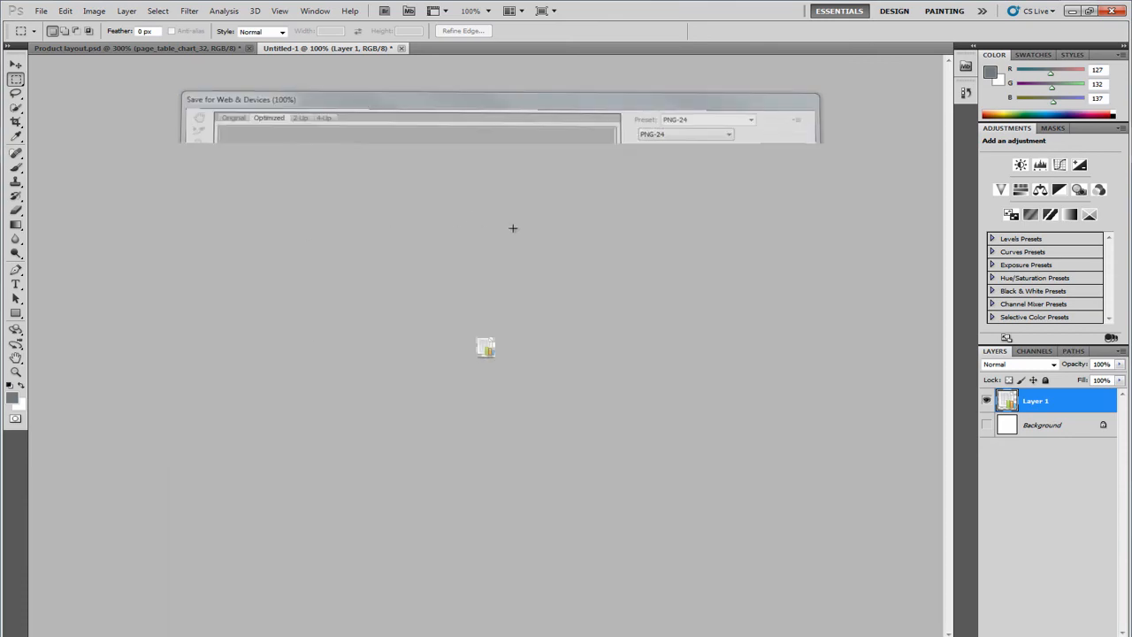
# - Close Untitled-1 without saving and show all mockup layers again
pyautogui.click(400, 49)
pyautogui.click(589, 245)
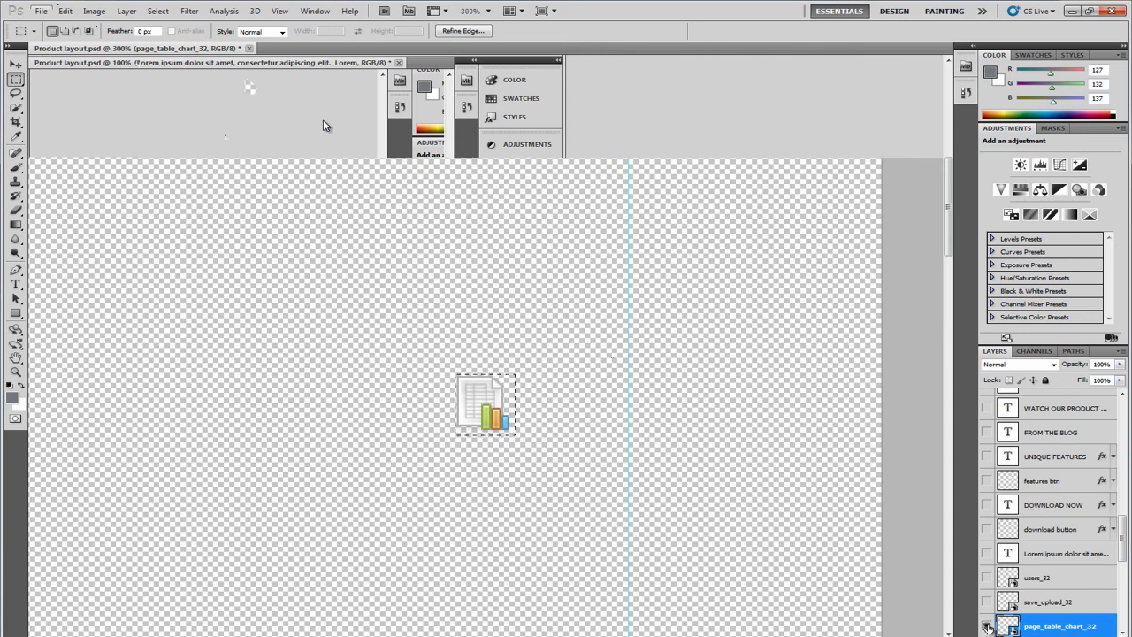
pyautogui.keyDown('alt'); pyautogui.click(987, 625); pyautogui.keyUp('alt')
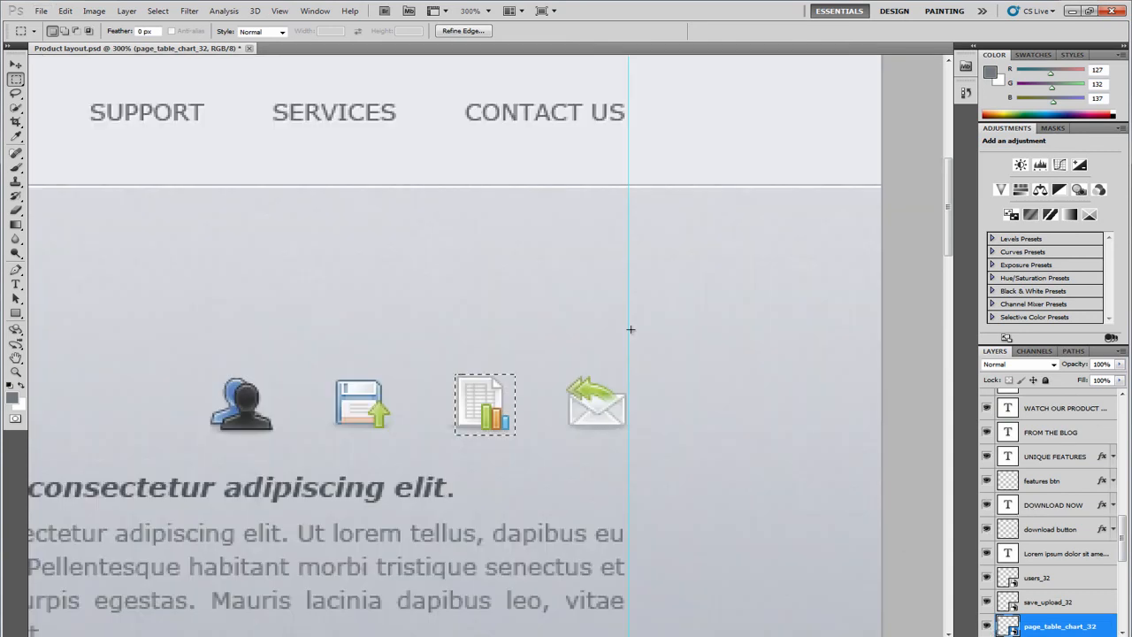
pyautogui.moveTo(1123, 550); pyautogui.dragTo(1122, 567)
# - Select email_reply_all_32, marquee the email icon, undo a mistaken paste, and Copy Merged
pyautogui.click(1079, 583)
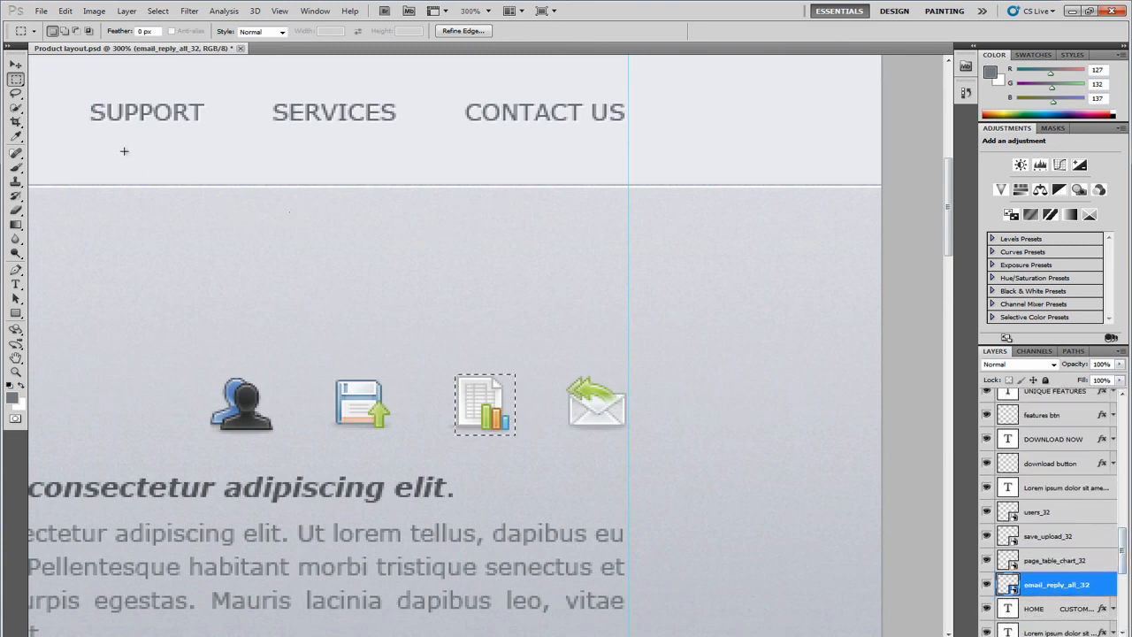
pyautogui.click(568, 372)
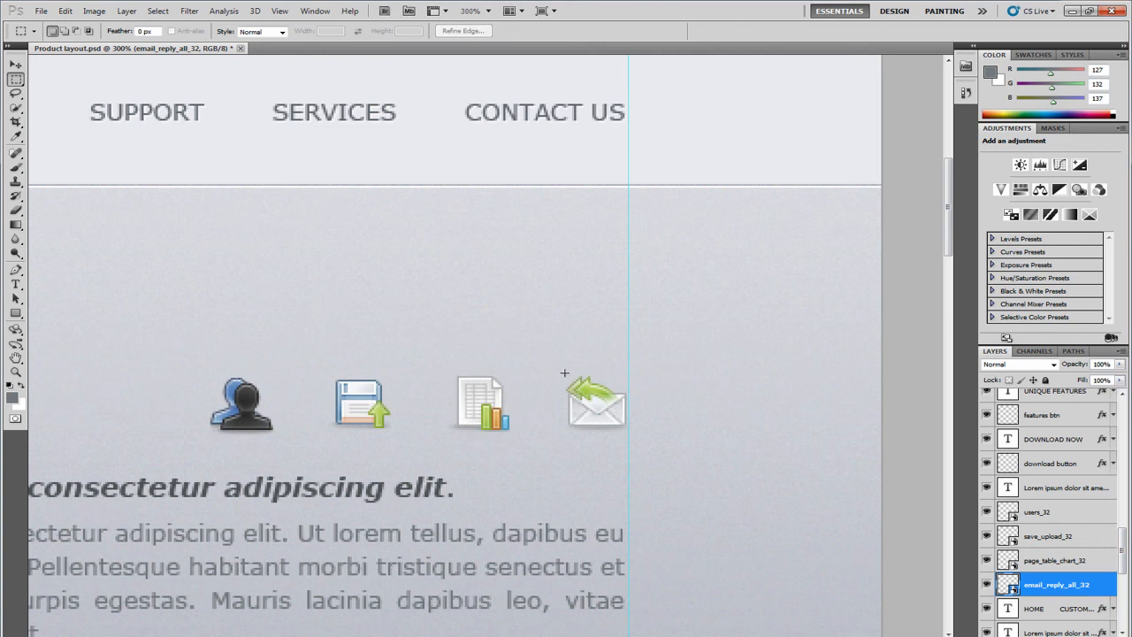
pyautogui.moveTo(625, 426); pyautogui.dragTo(629, 433)
pyautogui.click(65, 11)
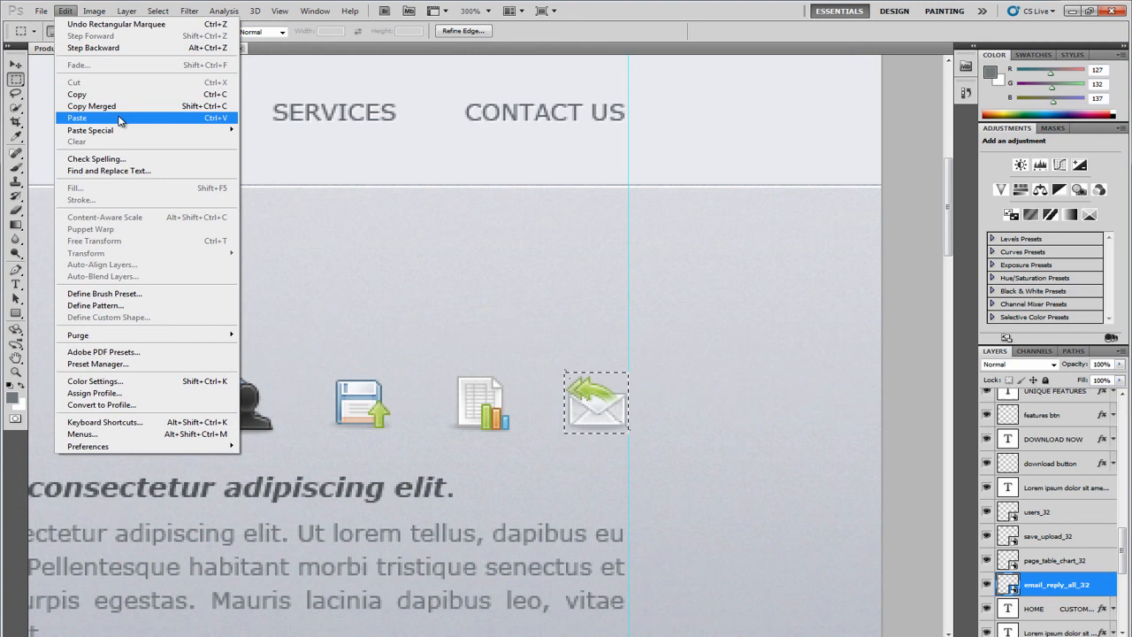
pyautogui.click(124, 117)
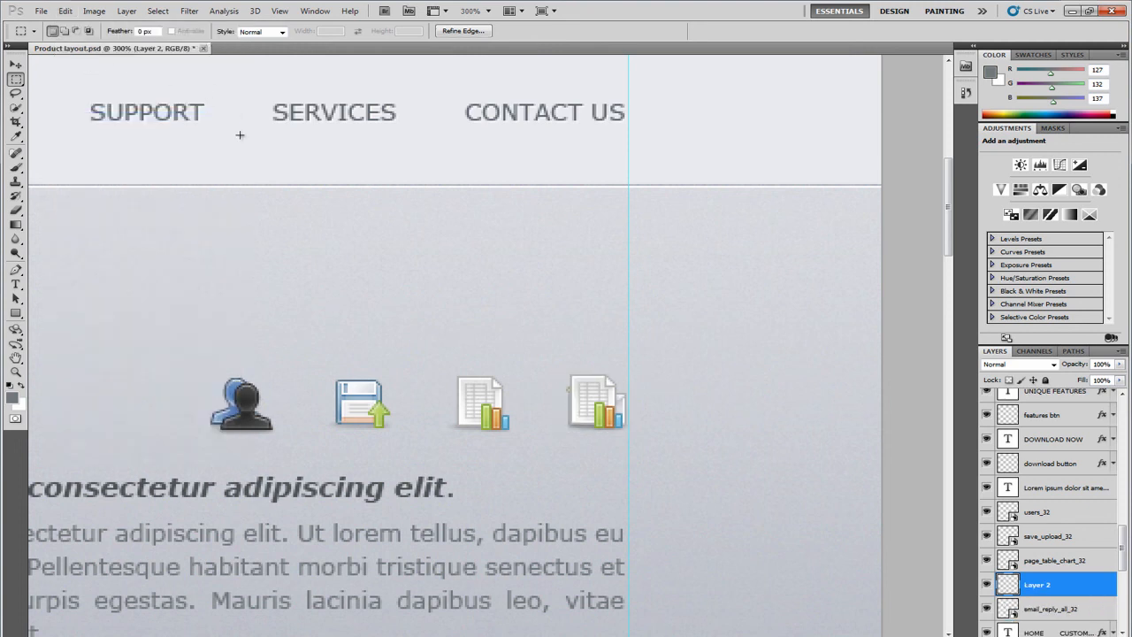
pyautogui.hotkey('ctrl', 'z')
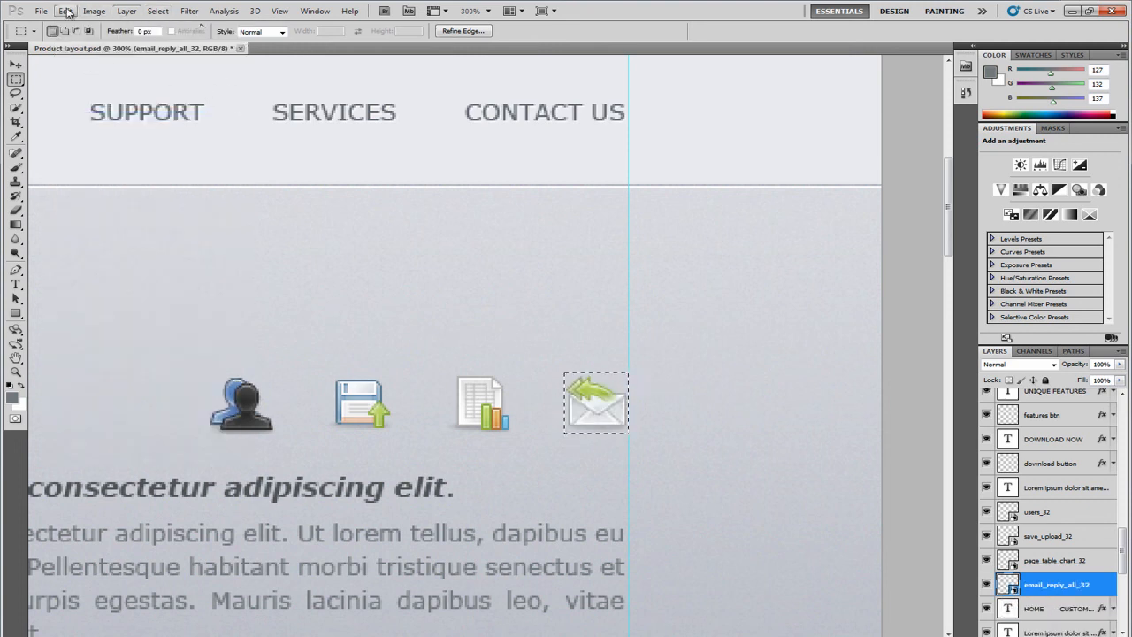
pyautogui.click(65, 10)
pyautogui.click(93, 106)
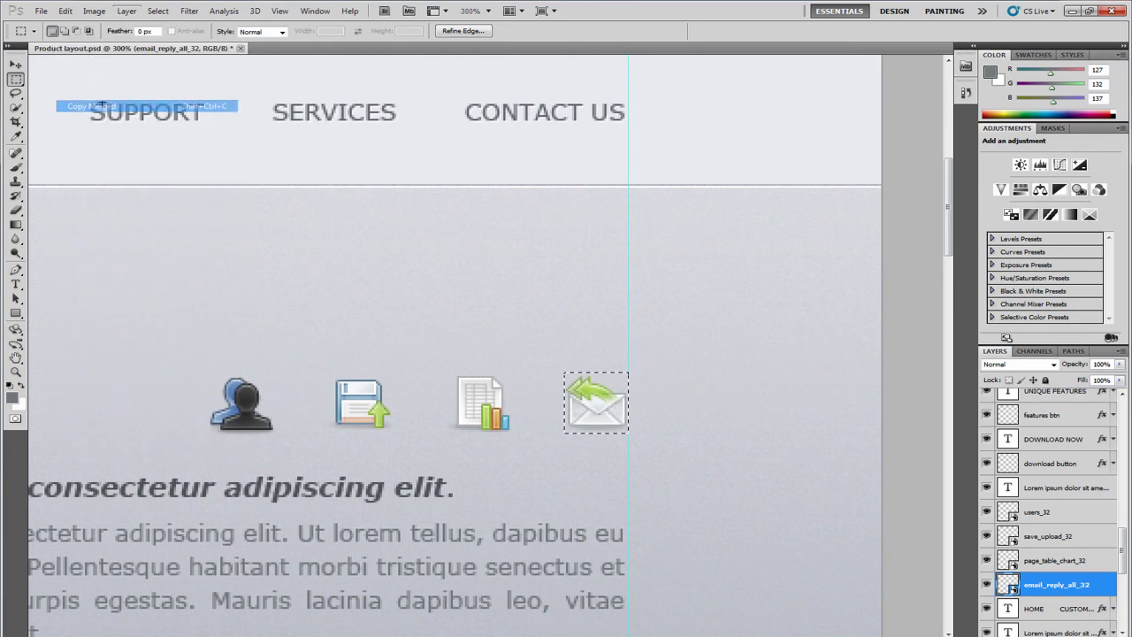
# - Create a new 32×33 document, paste the email icon, and hide the Background layer
pyautogui.click(43, 12)
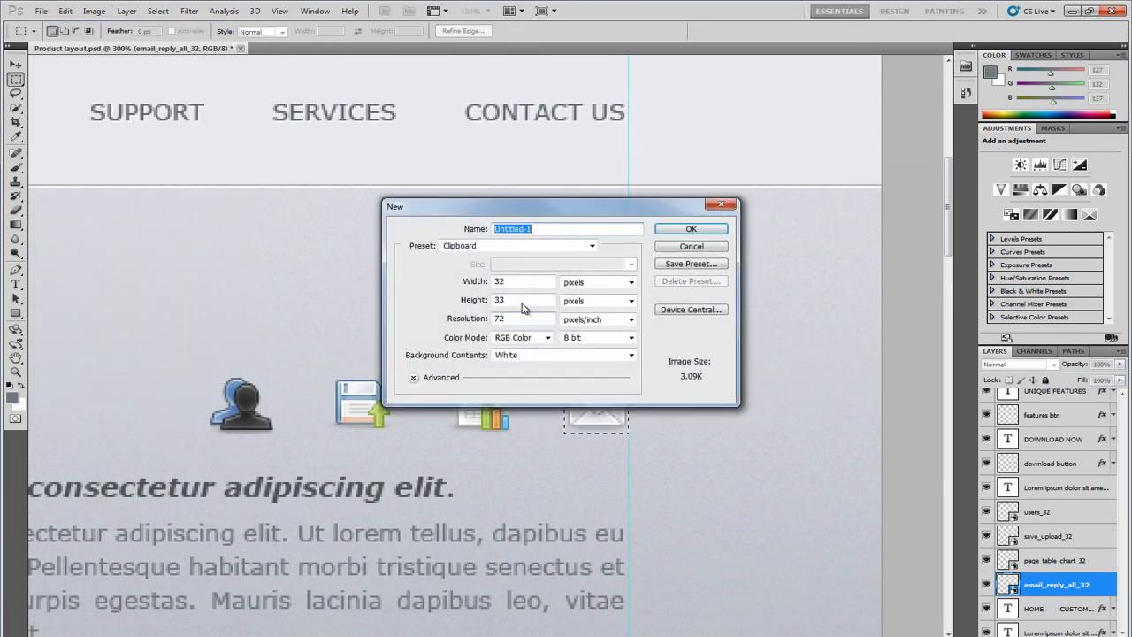
pyautogui.click(687, 228)
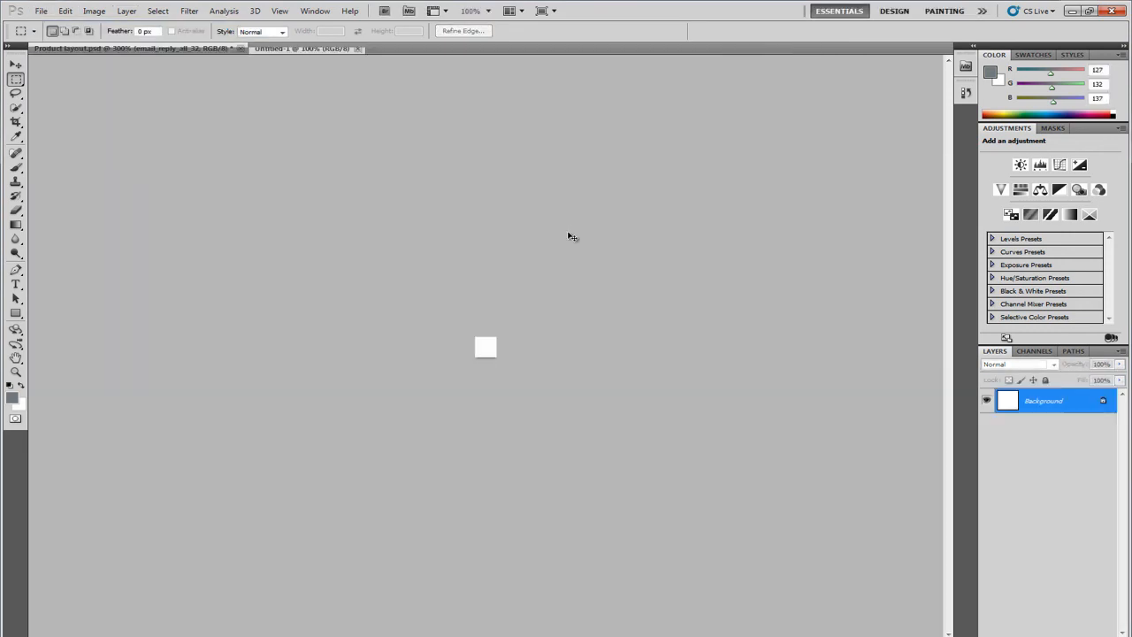
pyautogui.hotkey('ctrl', 'v')
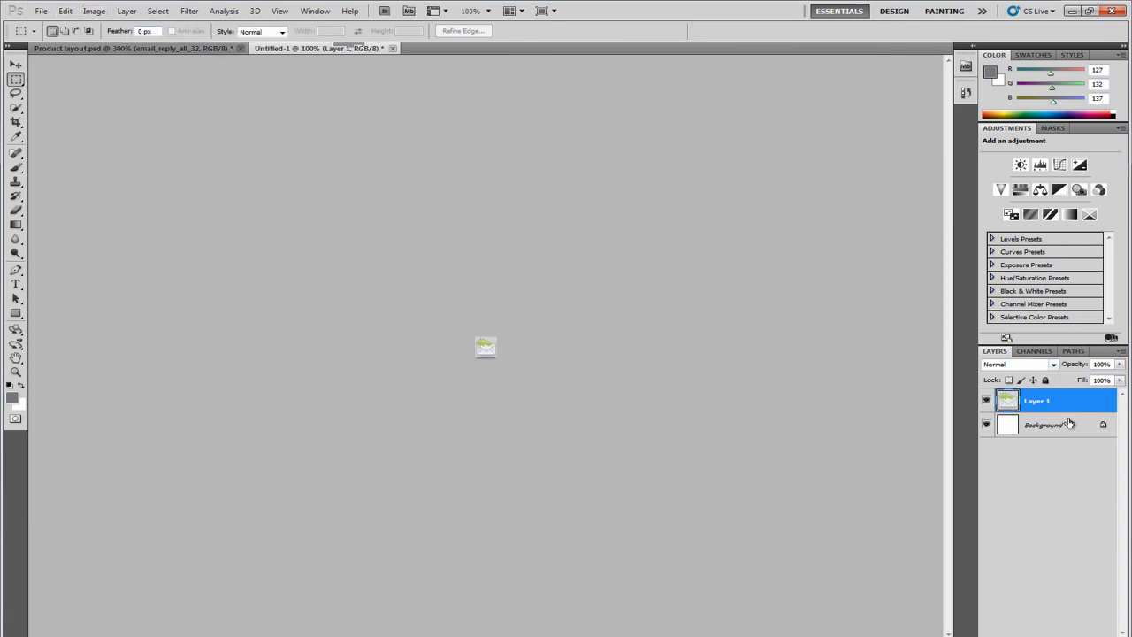
pyautogui.click(987, 424)
# - Export it via Save for Web as PNG-24 named emailIcon and close the temporary document
pyautogui.click(41, 10)
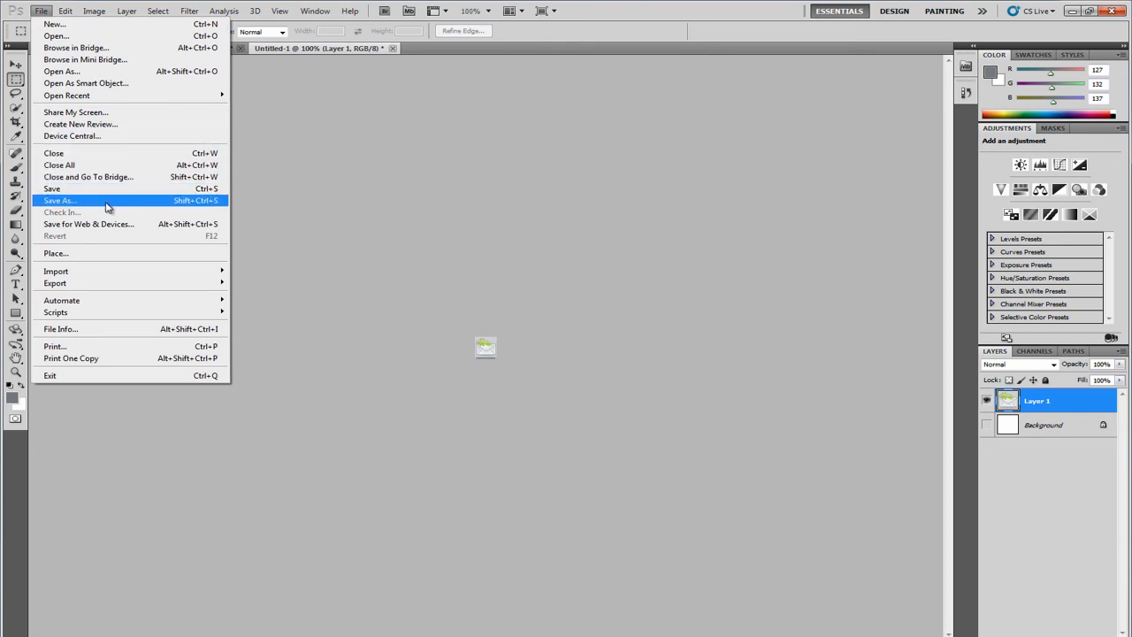
pyautogui.click(124, 230)
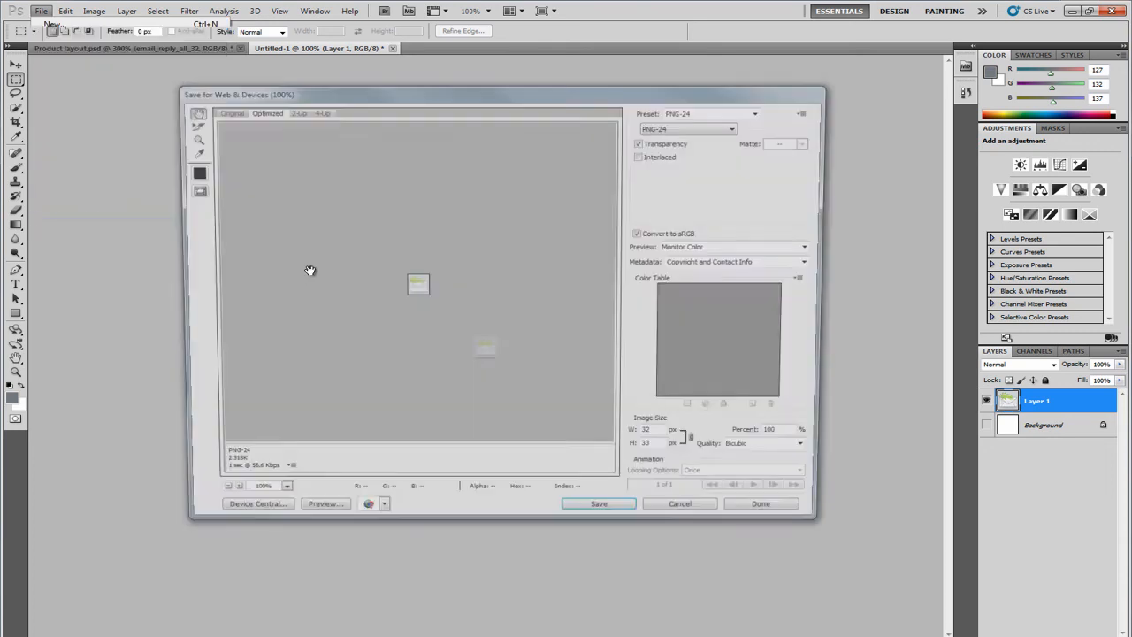
pyautogui.click(601, 520)
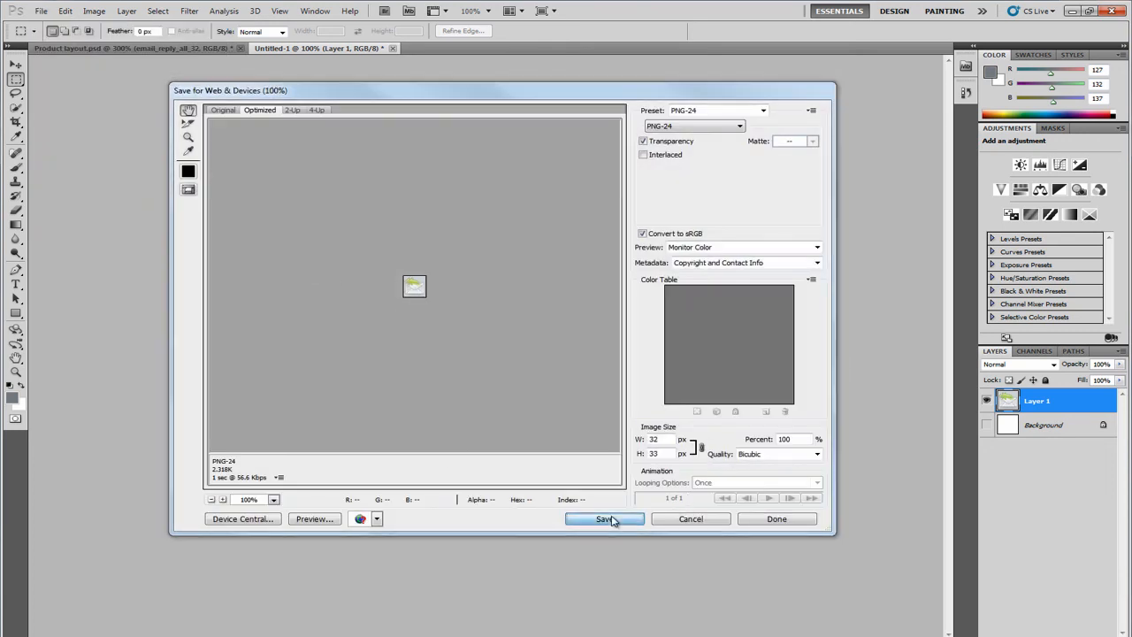
pyautogui.write('emailIcon')
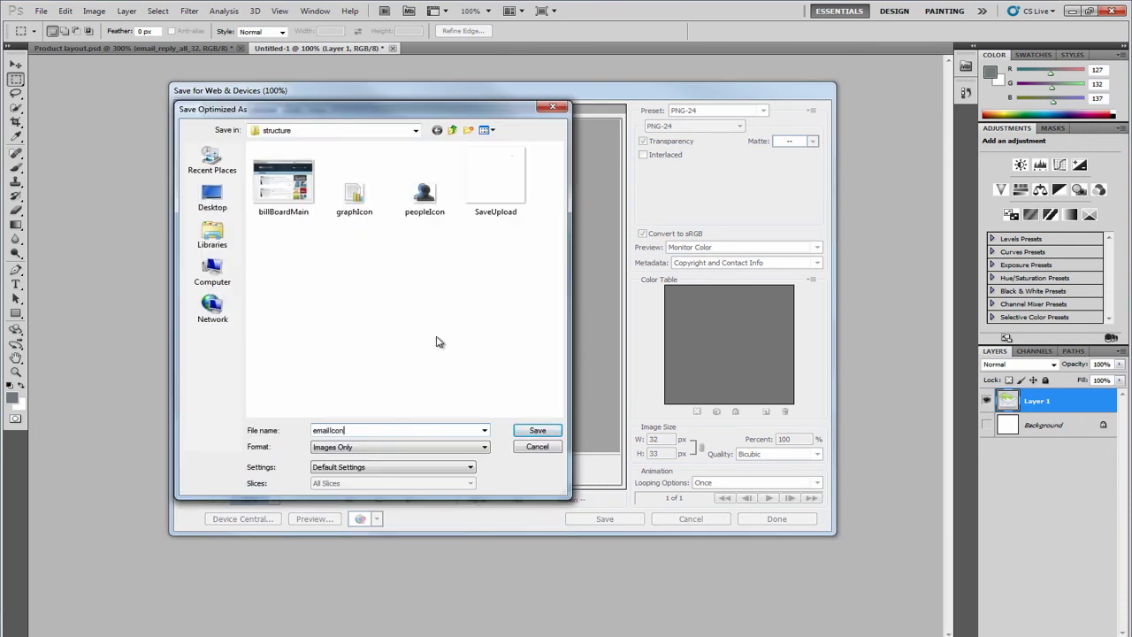
pyautogui.press('Return')
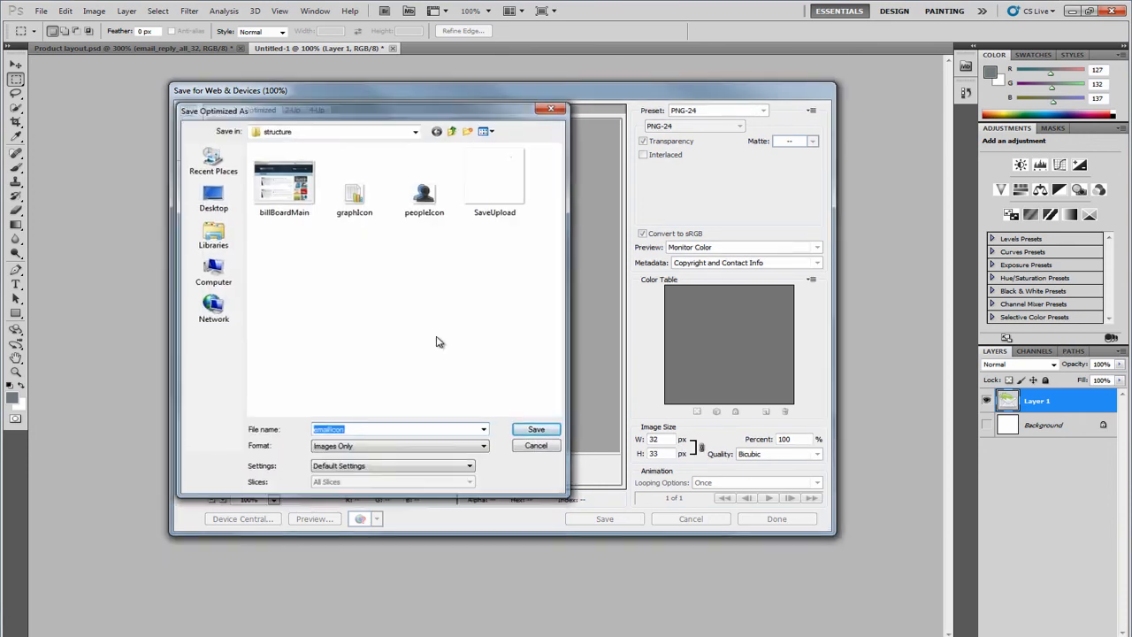
pyautogui.click(395, 49)
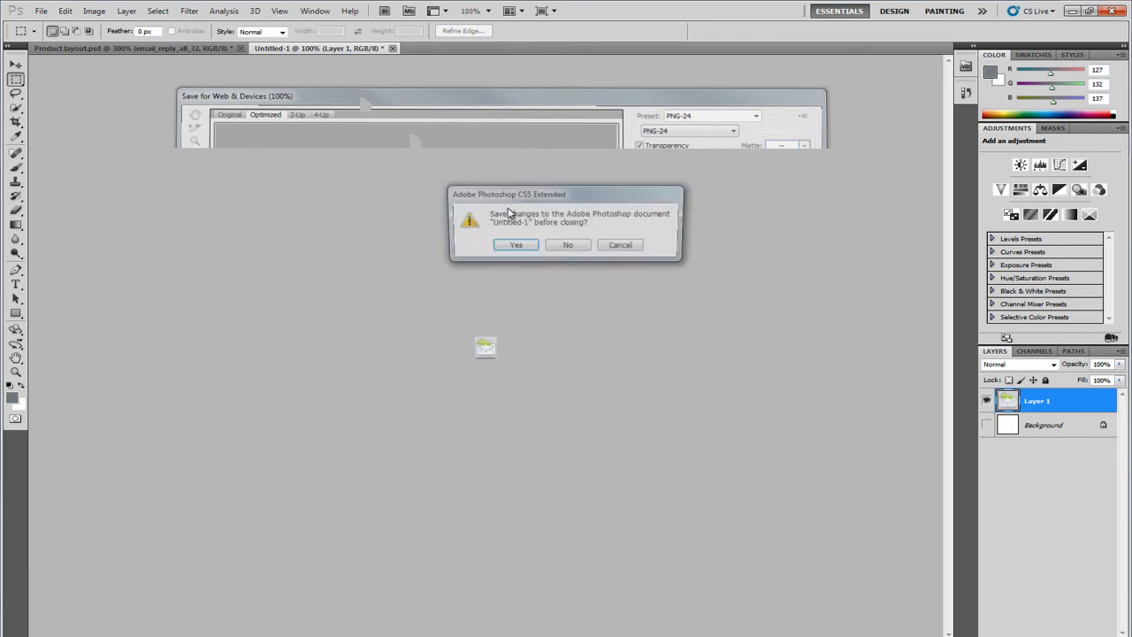
# - Discard the temporary document's changes and switch to the Move tool
pyautogui.click(579, 246)
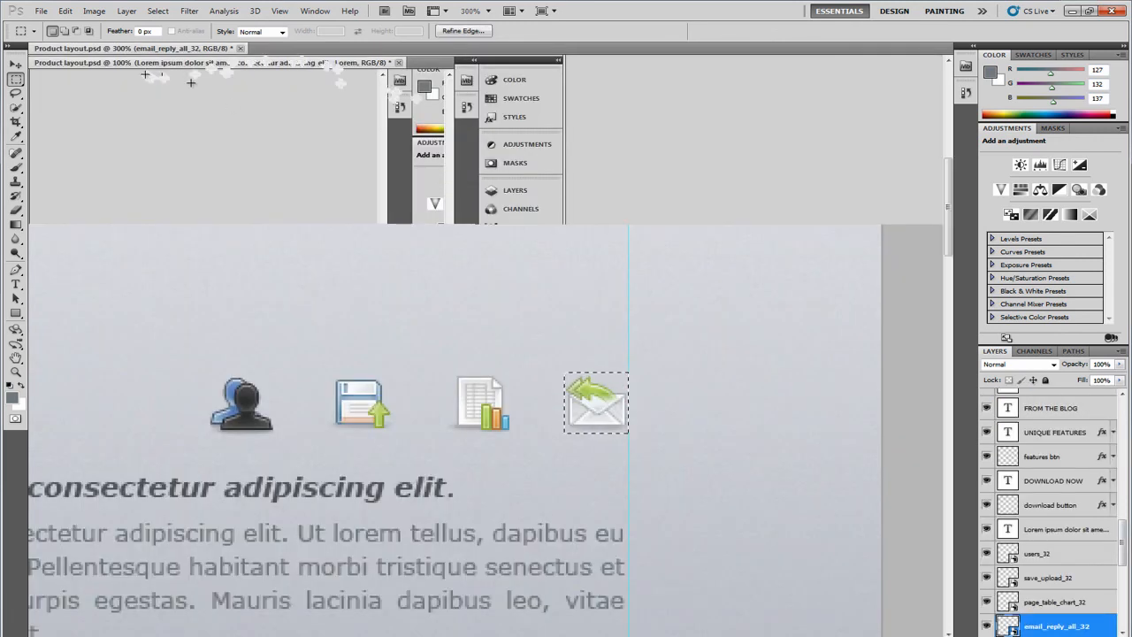
pyautogui.click(16, 64)
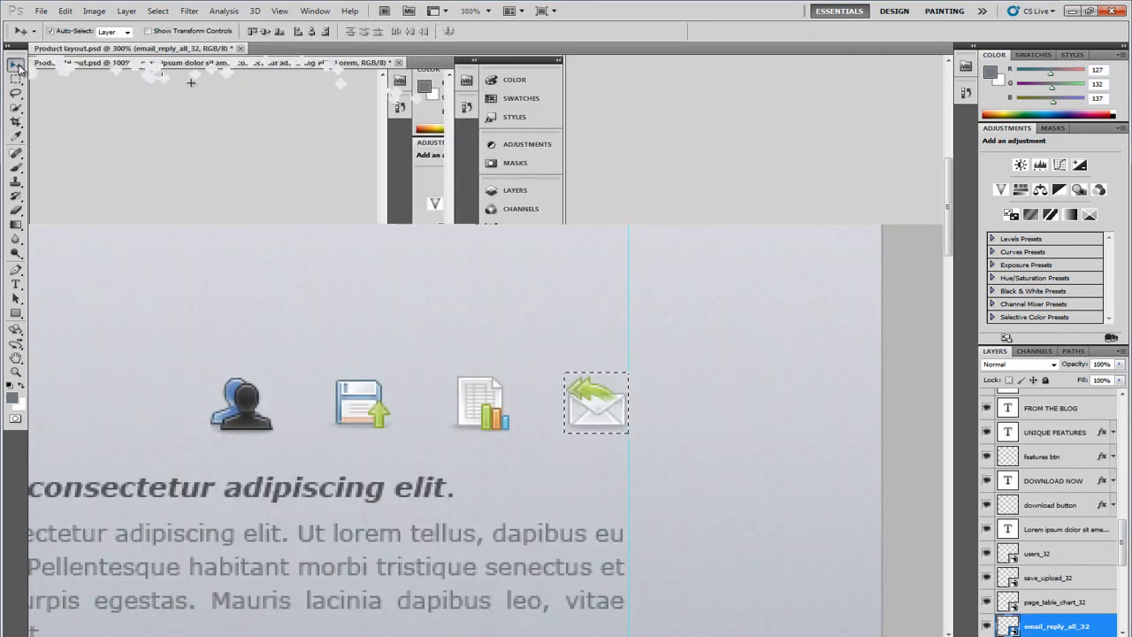